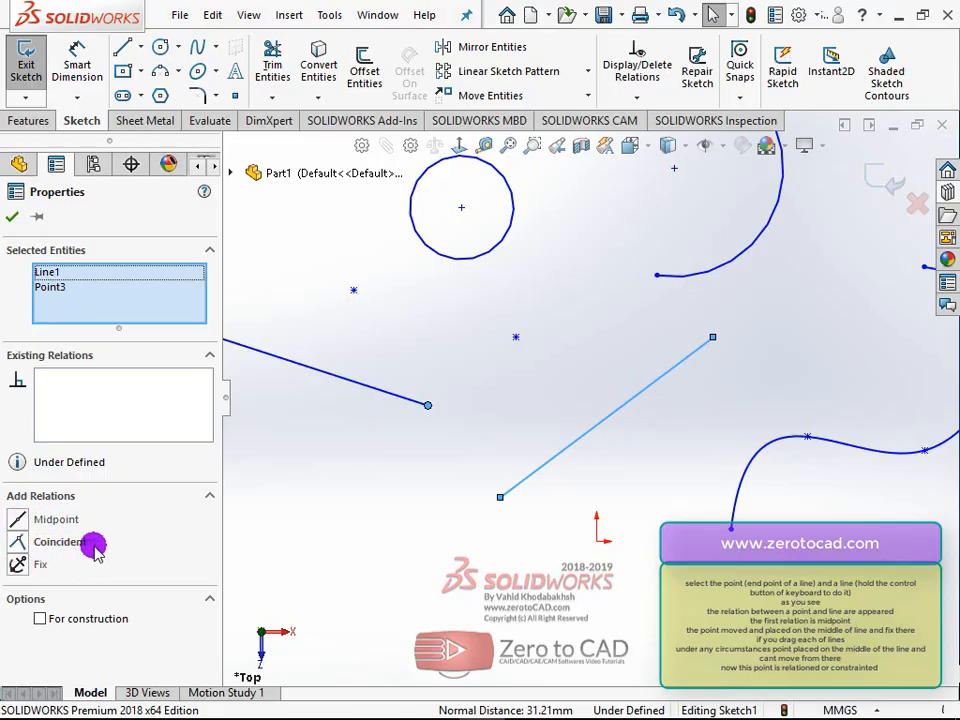
Add a Midpoint relation between the free line endpoint and the selected diagonal line.
scroll(440, 432, up, 1)
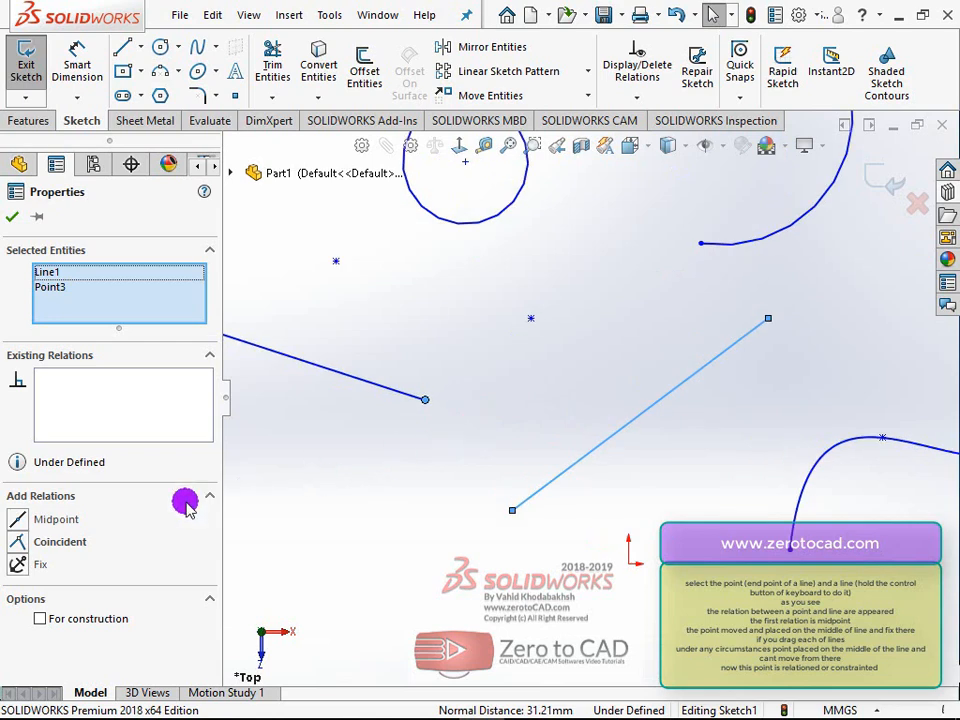
click(20, 521)
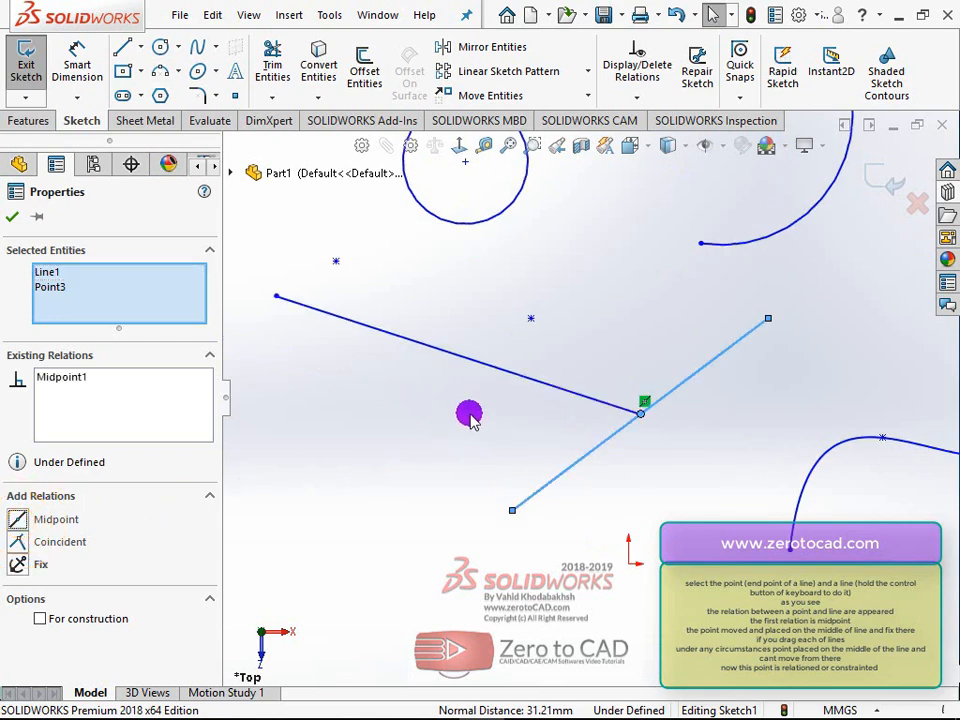
key(Escape)
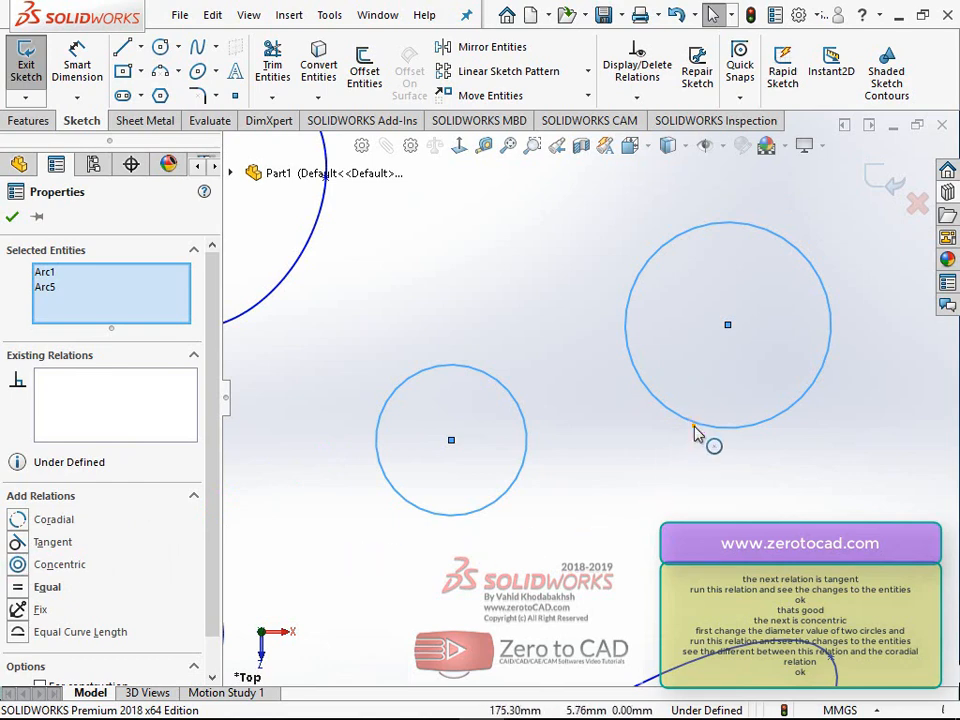
Enlarge the larger circle to about 51 mm diameter and make it concentric with the smaller circle.
drag(697, 434, 667, 483)
click(511, 519)
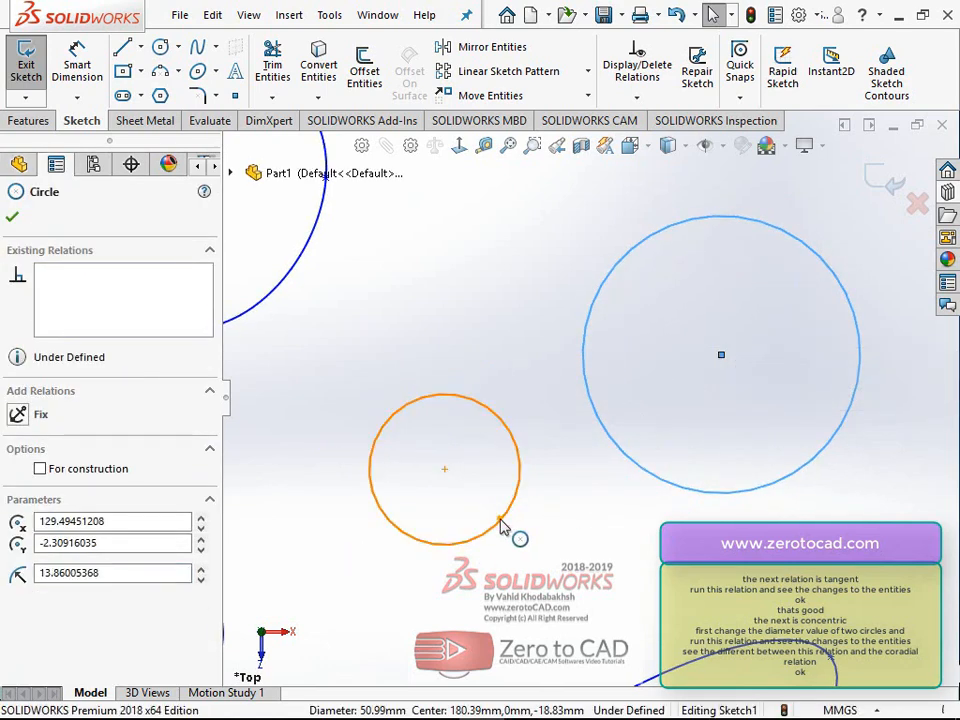
ctrl+click(503, 528)
click(18, 565)
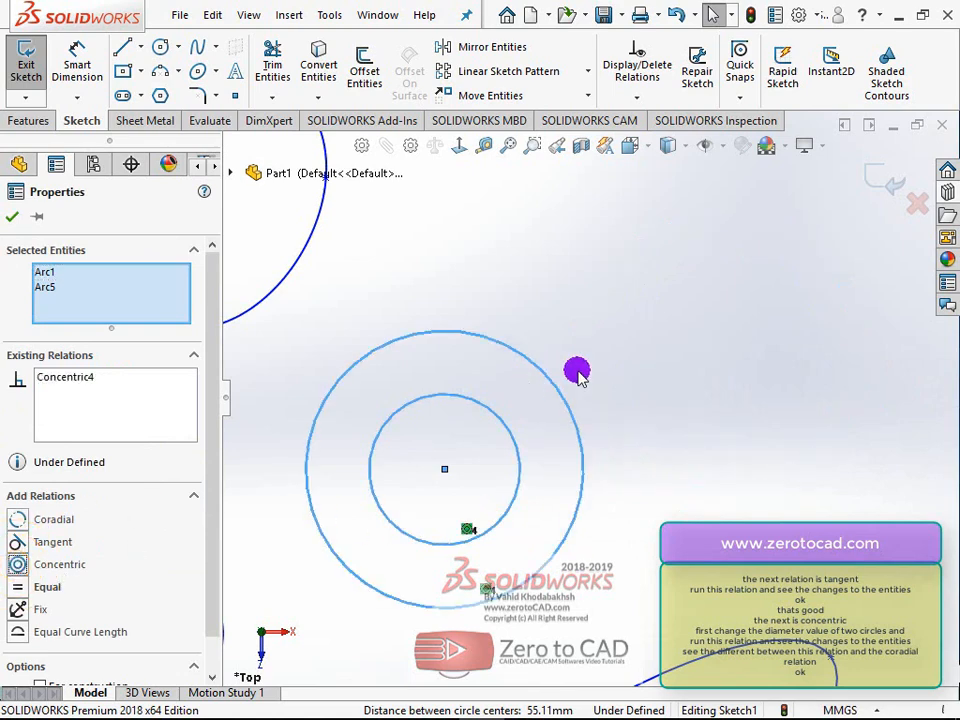
scroll(577, 372, up, 2)
scroll(448, 461, down, 3)
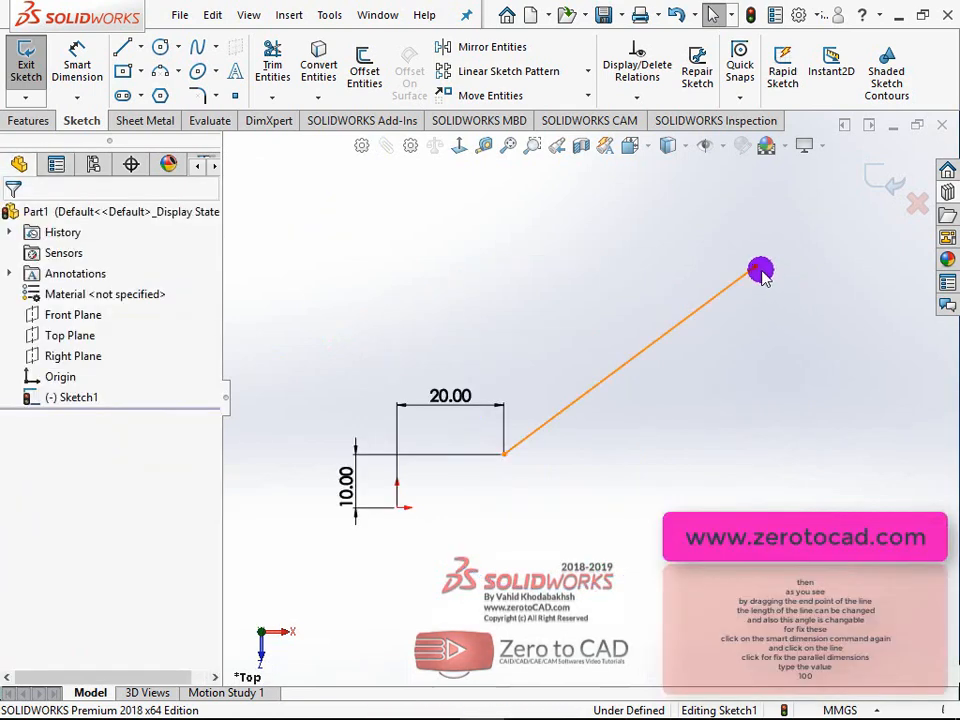
Move the sloped line's free upper endpoint to change the line's length and angle.
drag(758, 272, 736, 255)
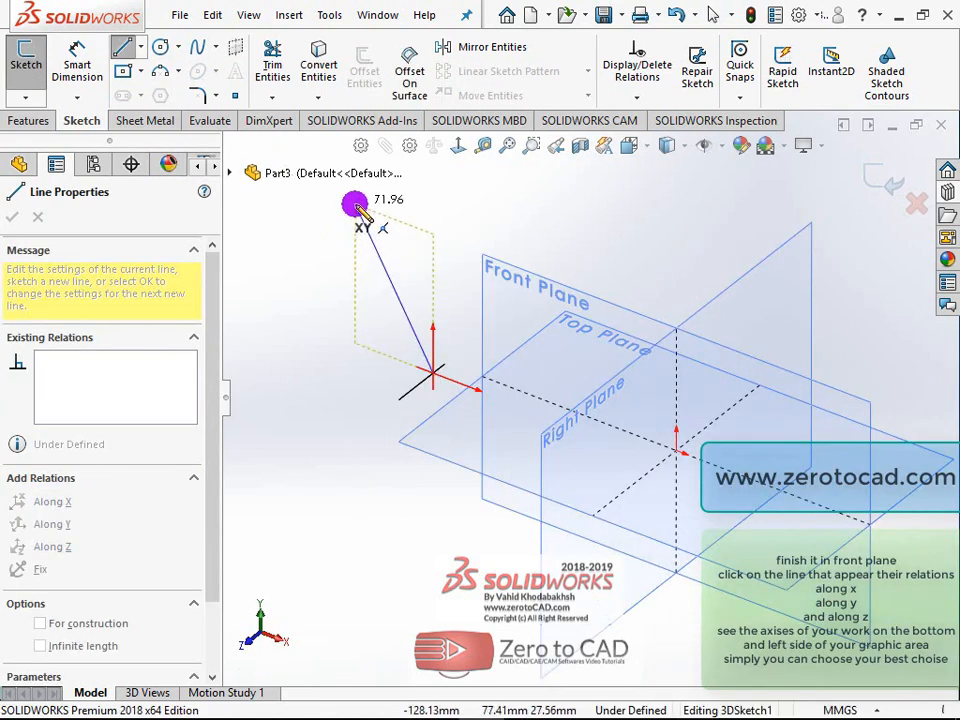
Finish the sloped 3D sketch line on the XY plane and end the Line command.
click(372, 235)
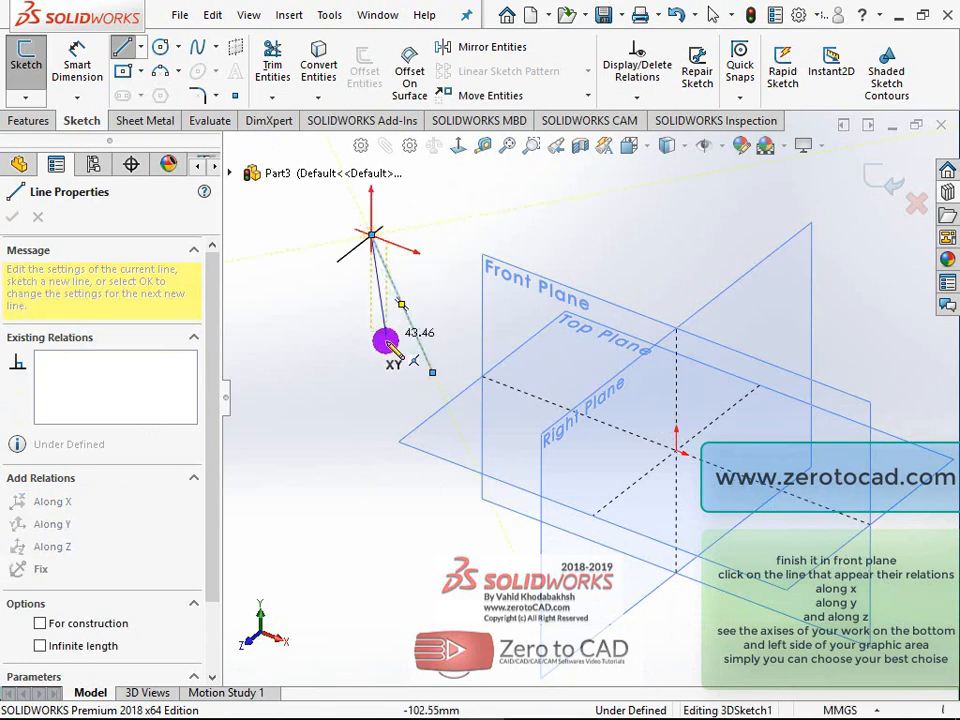
key(Escape)
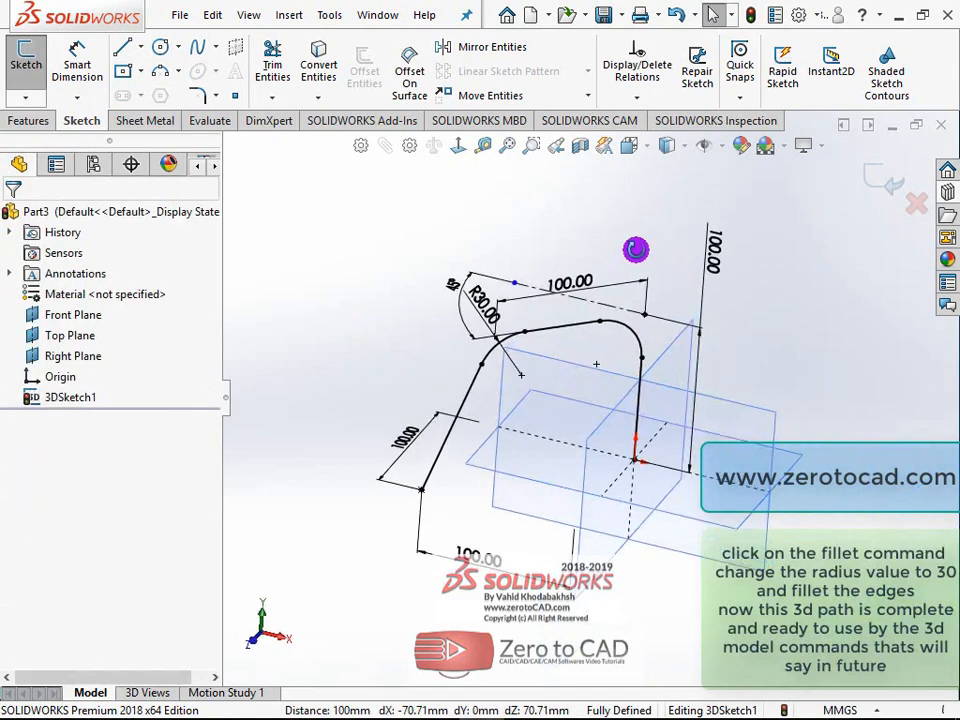
mouse_move(615, 290)
middle_down()
mouse_move(624, 401)
mouse_move(600, 285)
middle_up()
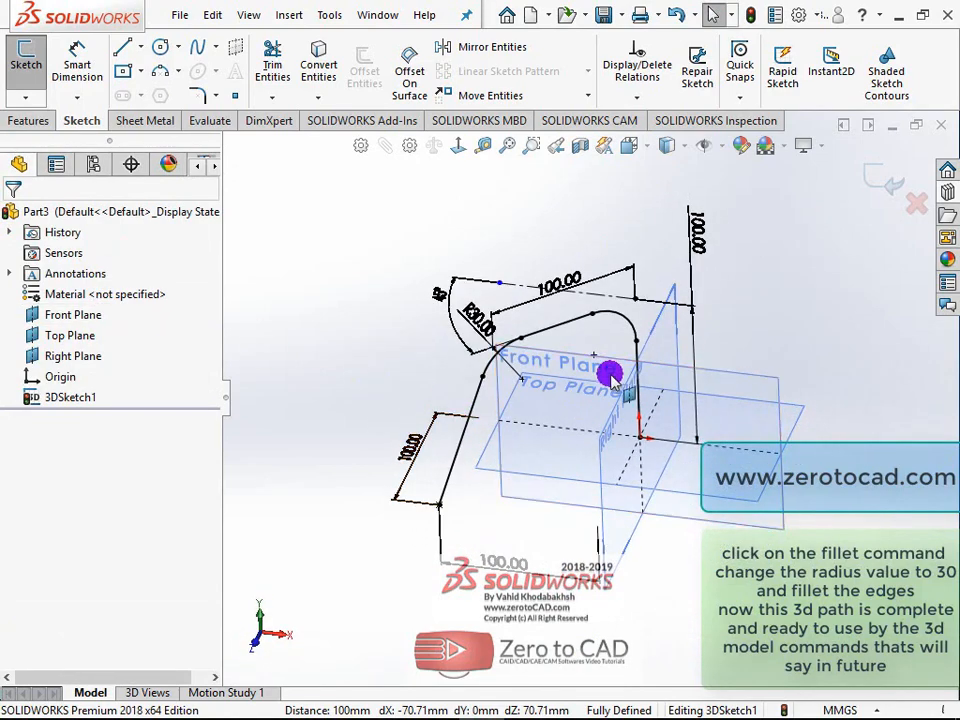
scroll(618, 366, down, 2)
scroll(619, 366, up, 1)
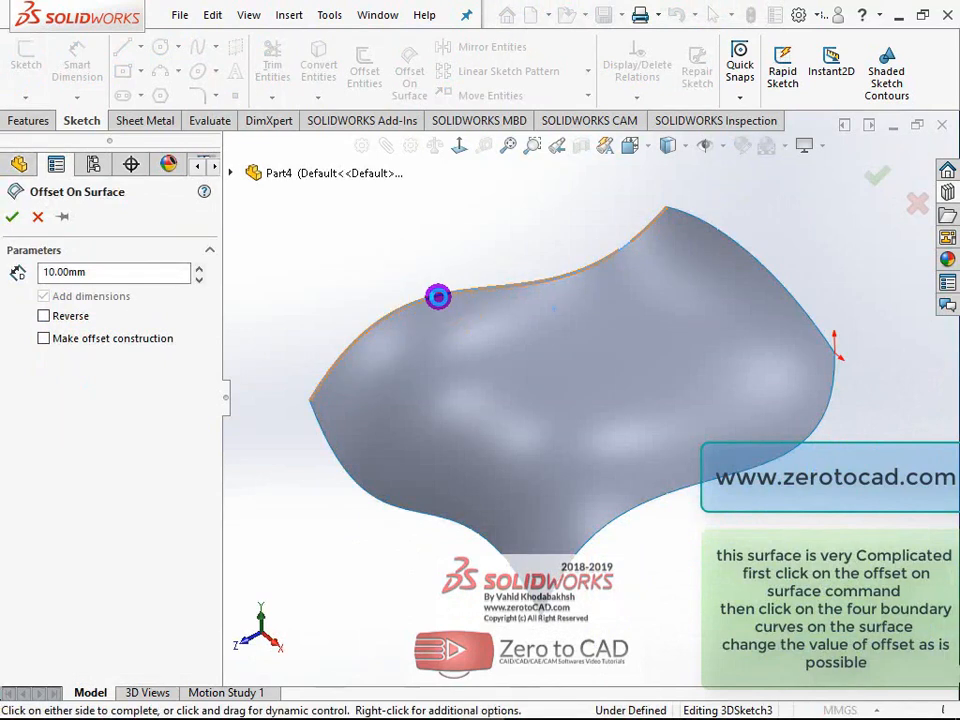
Offset the boundary edges of the curved face 20 mm along the surface with Offset On Surface.
click(438, 297)
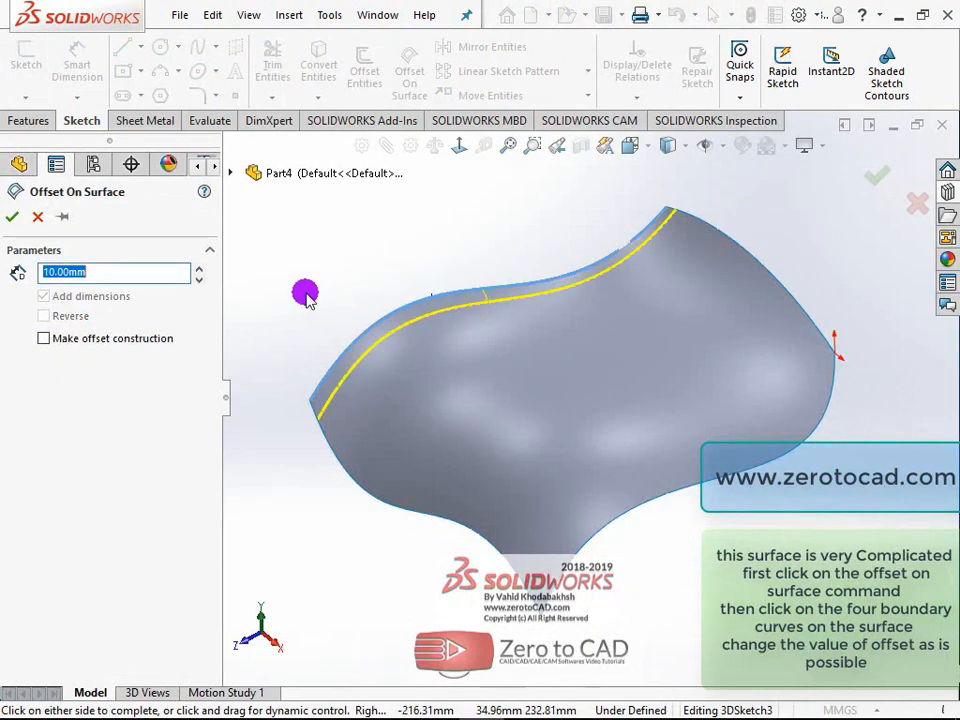
click(201, 267)
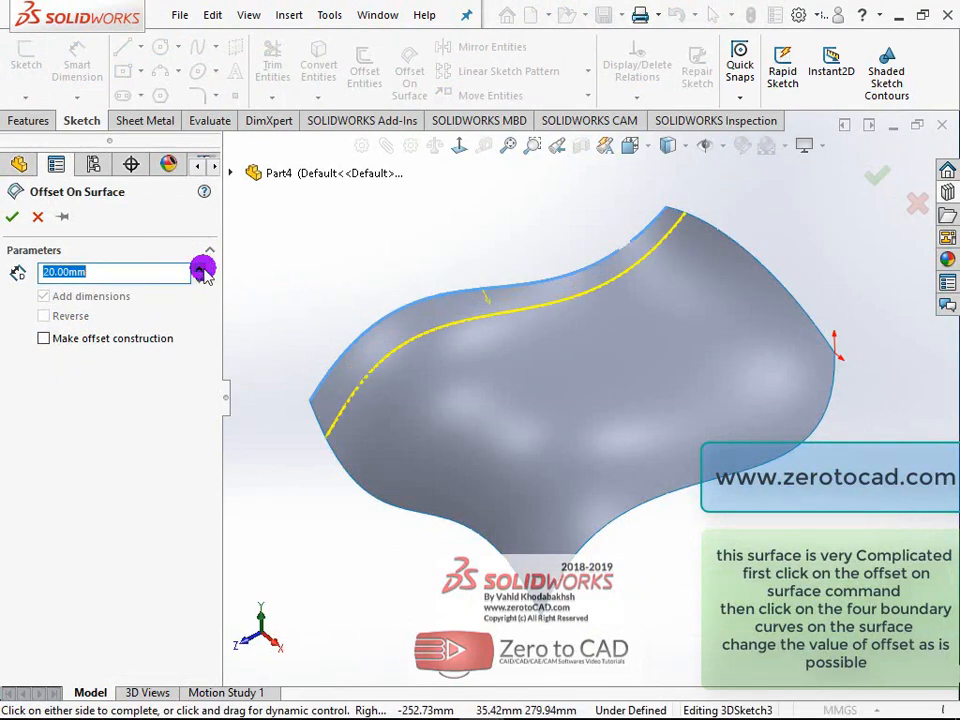
click(356, 481)
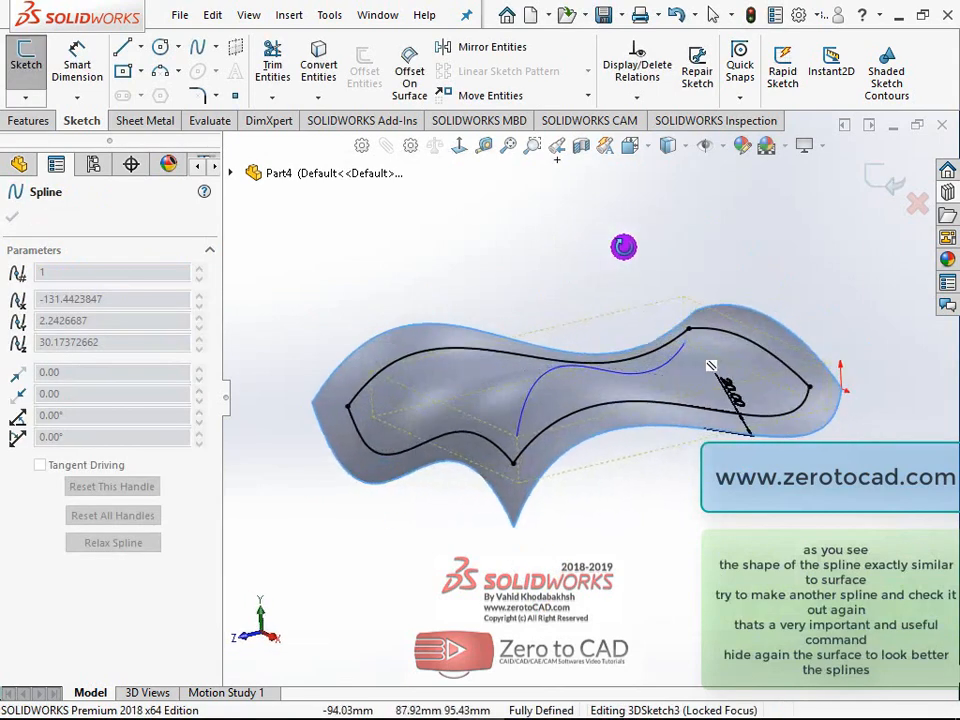
Finish the spline on the curved surface, ending it near the upper corner of the offset boundary.
middle_drag(621, 246, 634, 285)
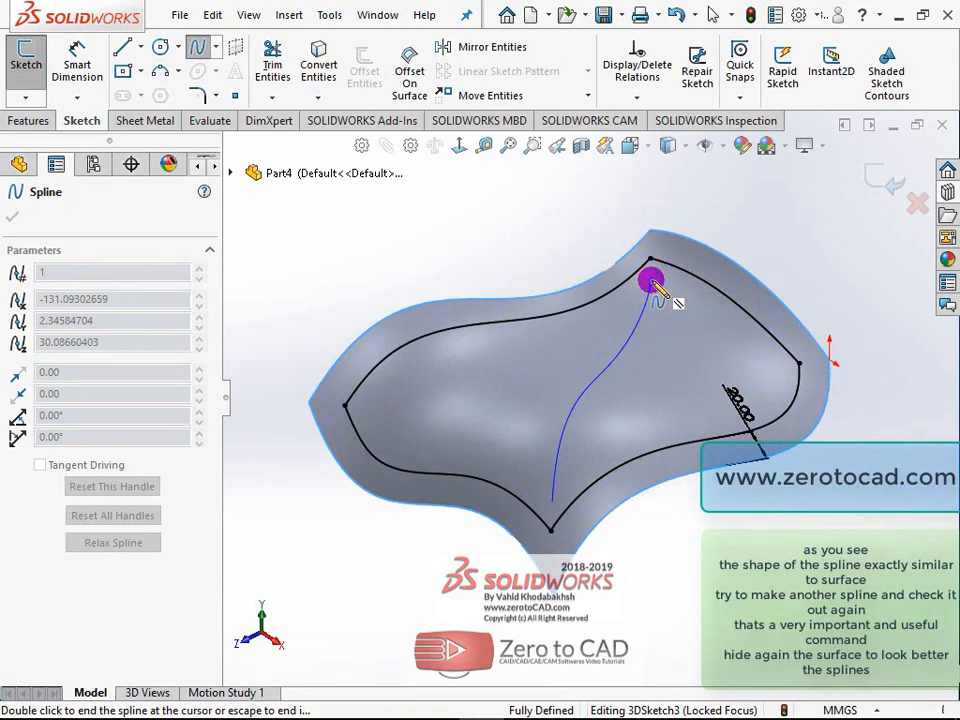
double_click(617, 305)
middle_drag(617, 305, 508, 261)
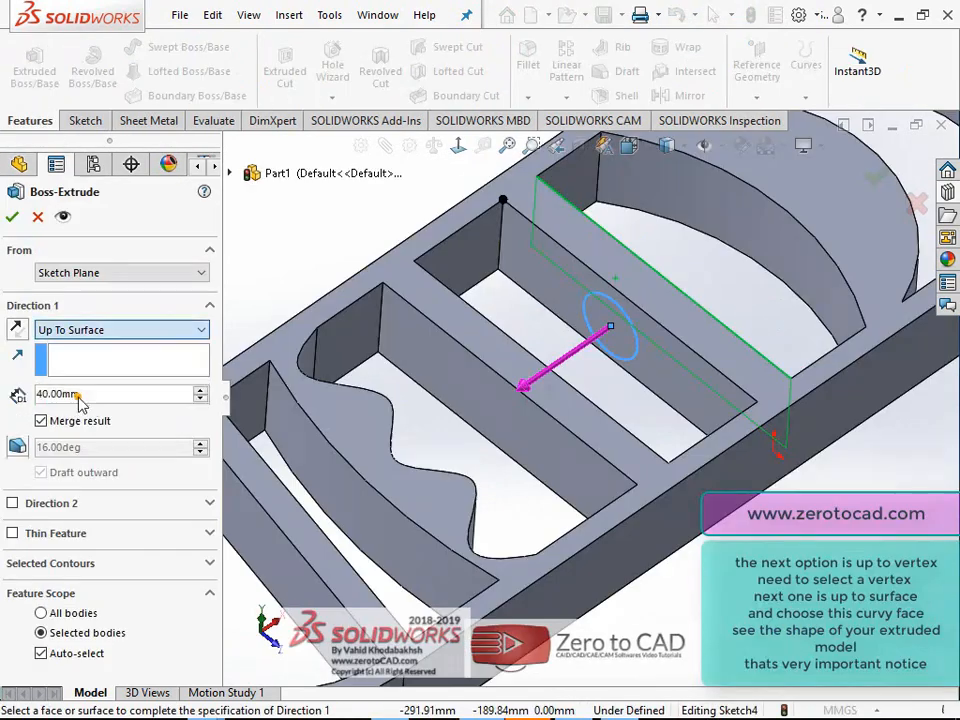
Extrude the circle up to the wavy face using the Up To Surface end condition and inspect the shaped end.
middle_drag(429, 411, 386, 424)
click(297, 355)
scroll(355, 312, down, 3)
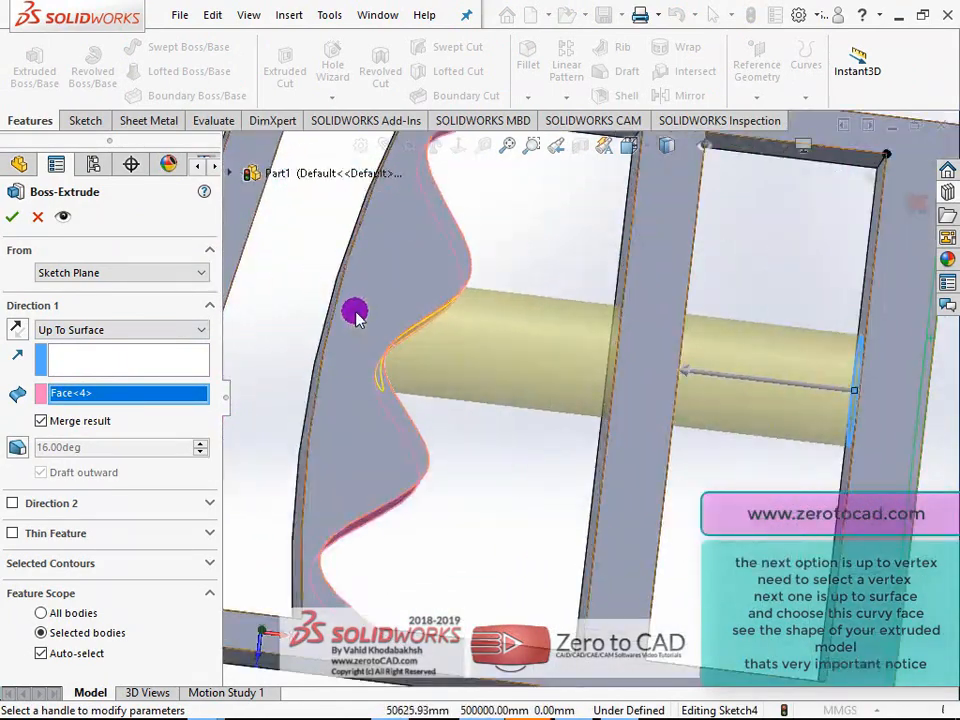
scroll(448, 322, down, 3)
mouse_move(465, 336)
middle_down()
mouse_move(446, 351)
mouse_move(455, 346)
middle_up()
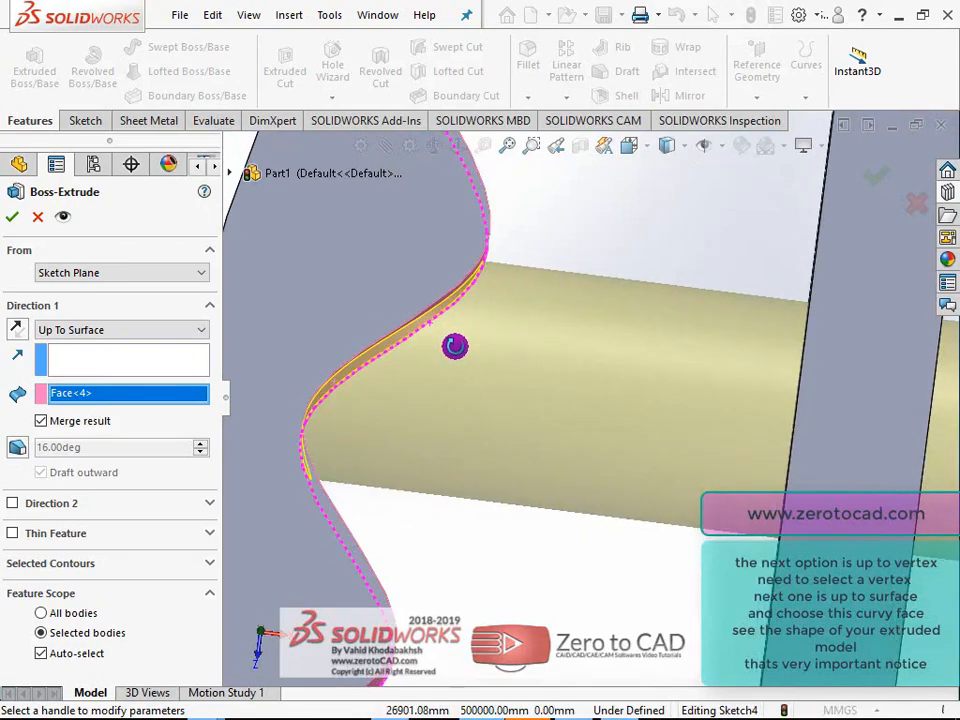
scroll(455, 346, up, 5)
middle_drag(527, 388, 598, 300)
scroll(643, 360, down, 6)
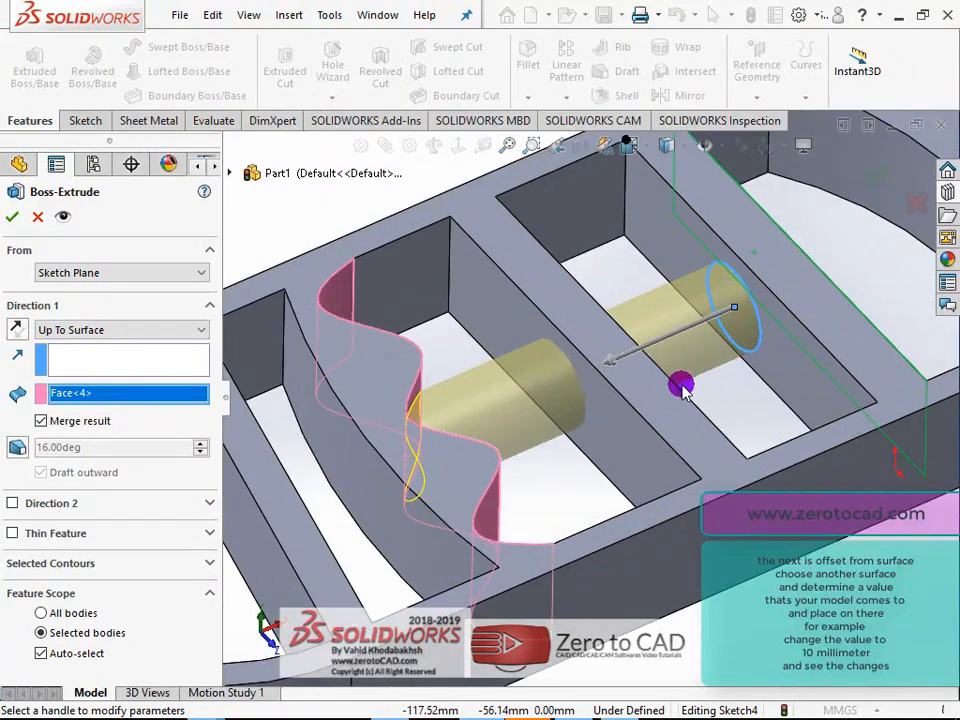
Change the circle's extrusion to Offset From Surface, ending 10 mm before the wavy face.
click(117, 330)
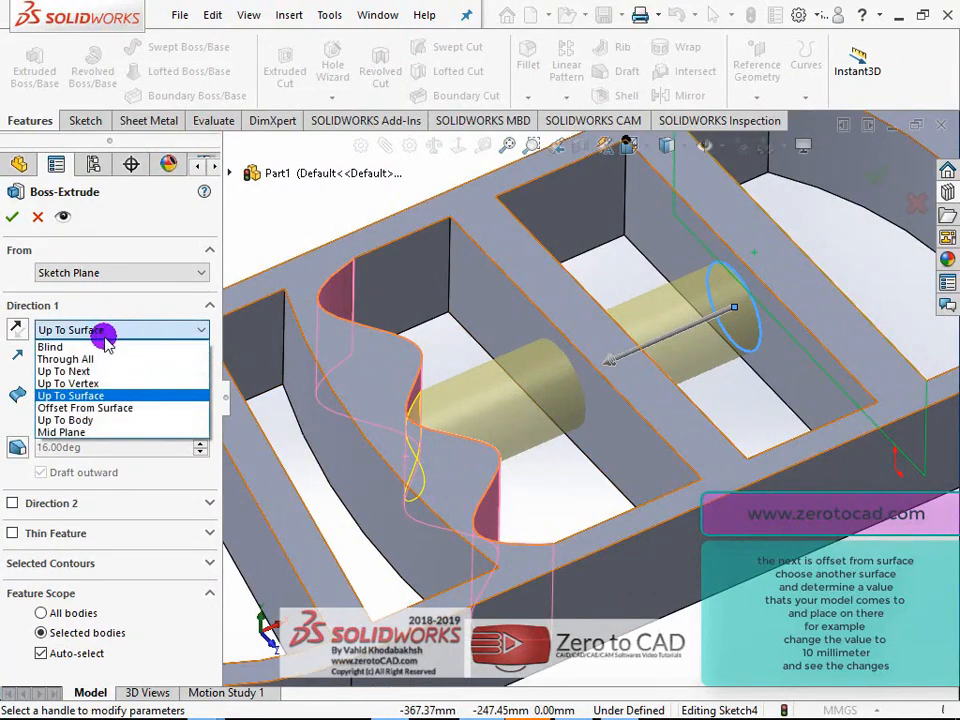
click(105, 408)
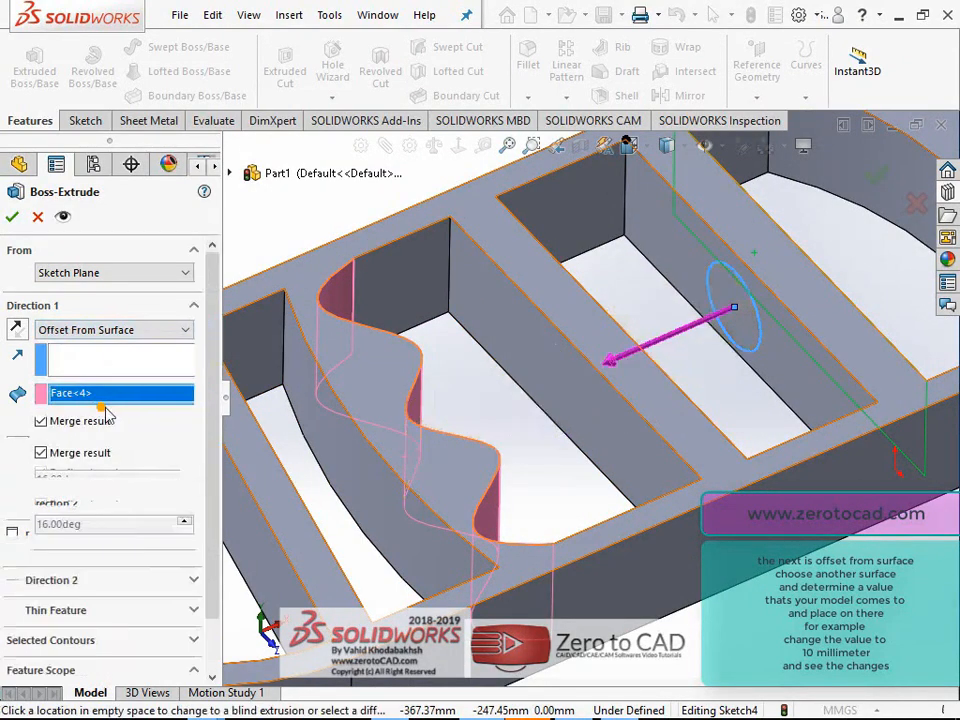
middle_drag(364, 386, 590, 399)
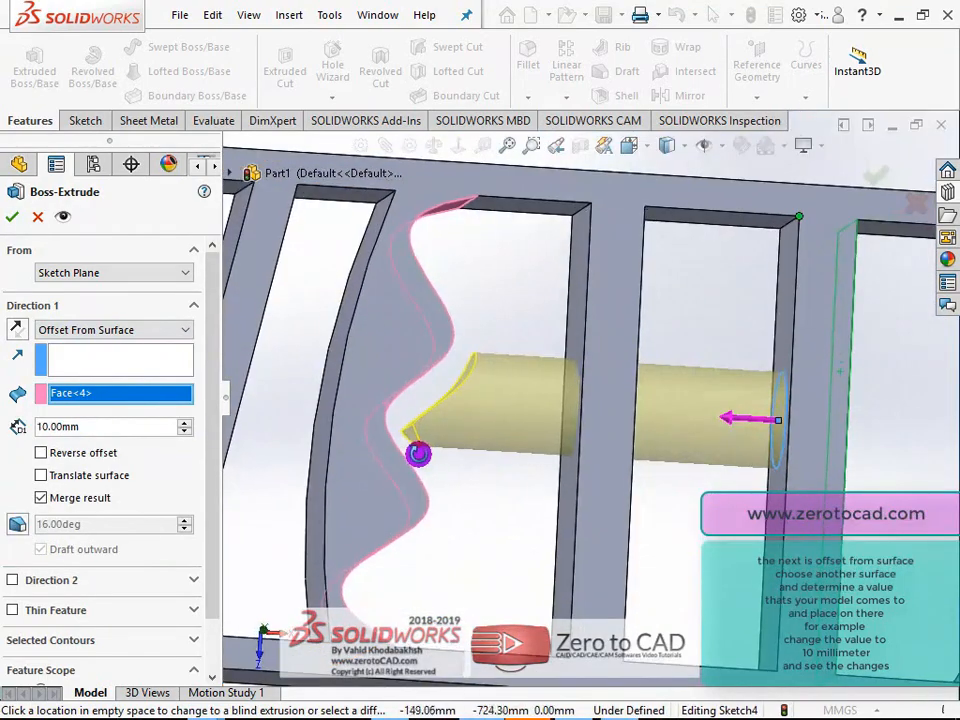
middle_drag(418, 452, 370, 328)
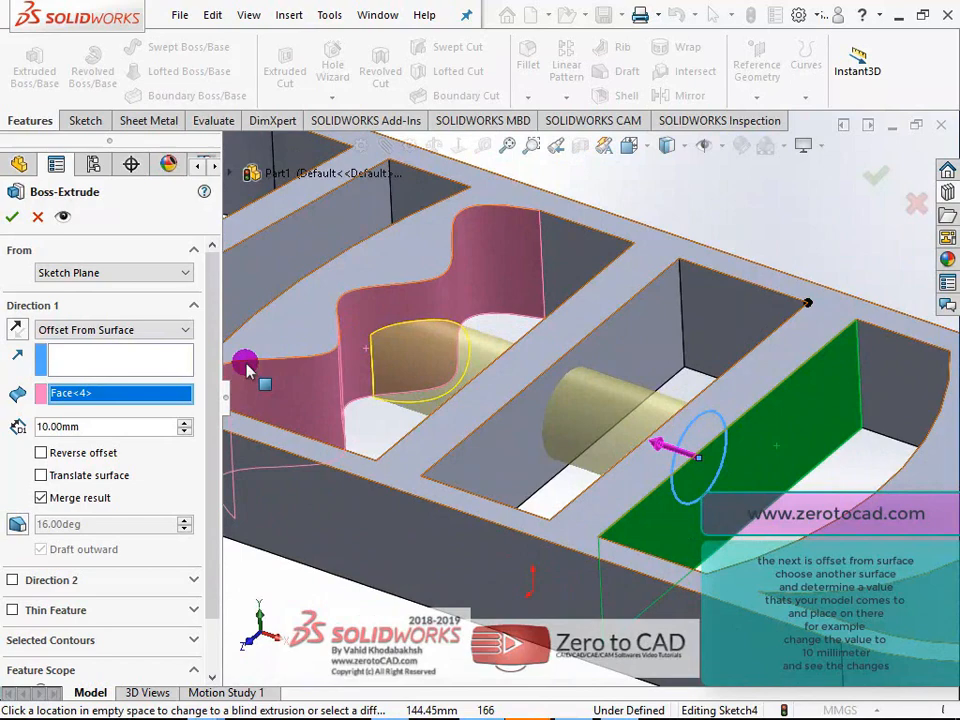
Replace the wavy reference face of the 10 mm offset extrusion with the flat slot wall beyond it.
click(108, 394)
scroll(484, 370, up, 2)
scroll(484, 370, up, 1)
click(355, 350)
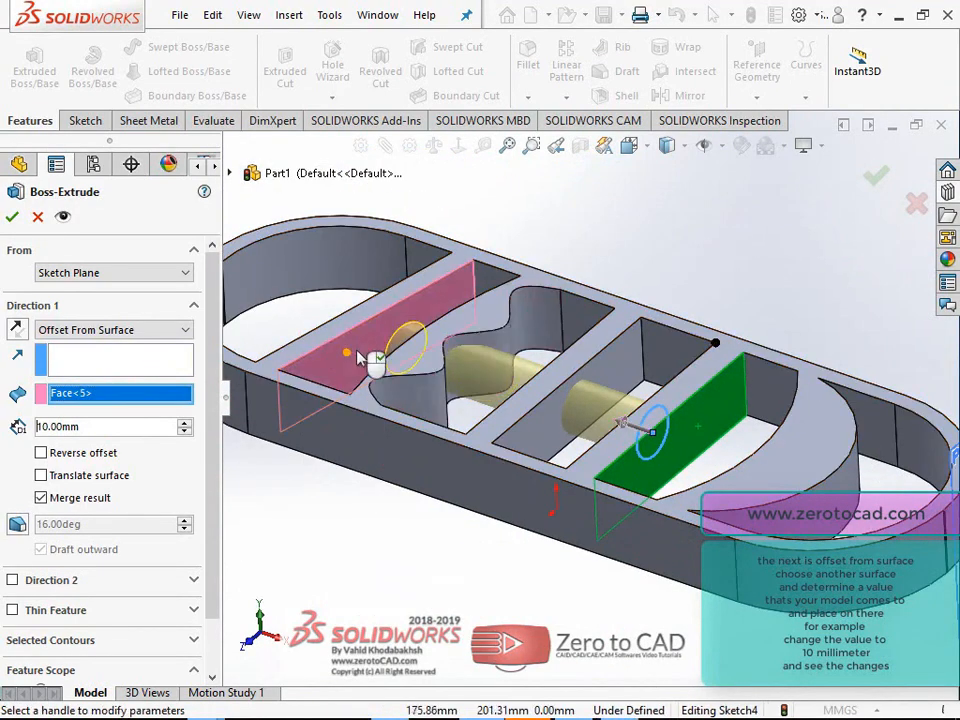
middle_drag(376, 300, 405, 371)
scroll(405, 371, down, 5)
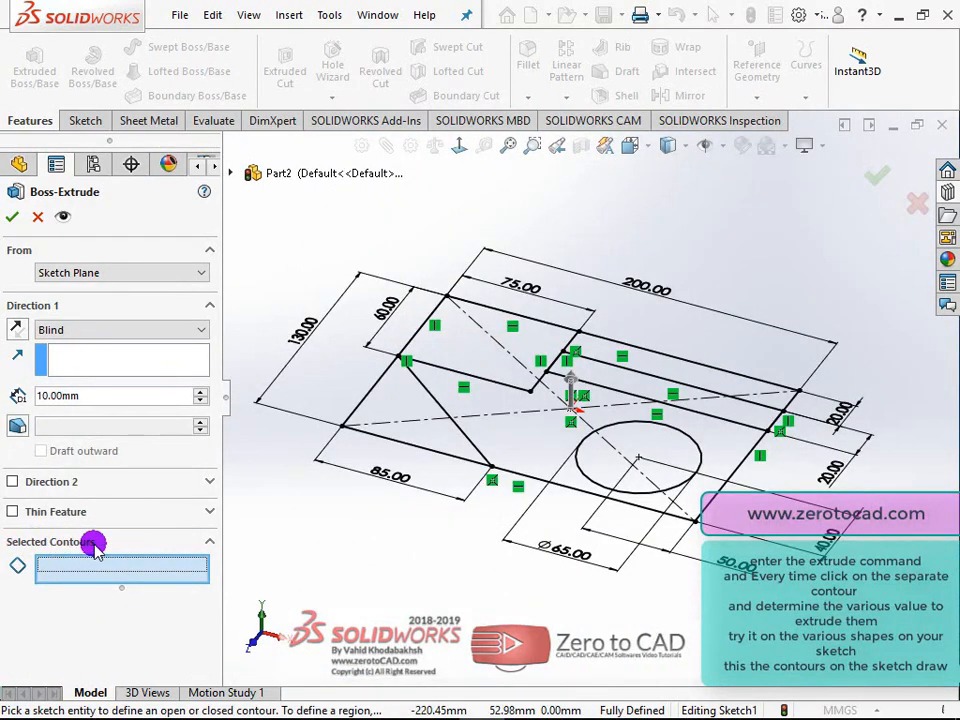
Select the region around the circle, the triangle, the corner rectangle and the narrow strip as contours for the 10 mm blind extrusion.
click(531, 441)
click(455, 437)
click(468, 341)
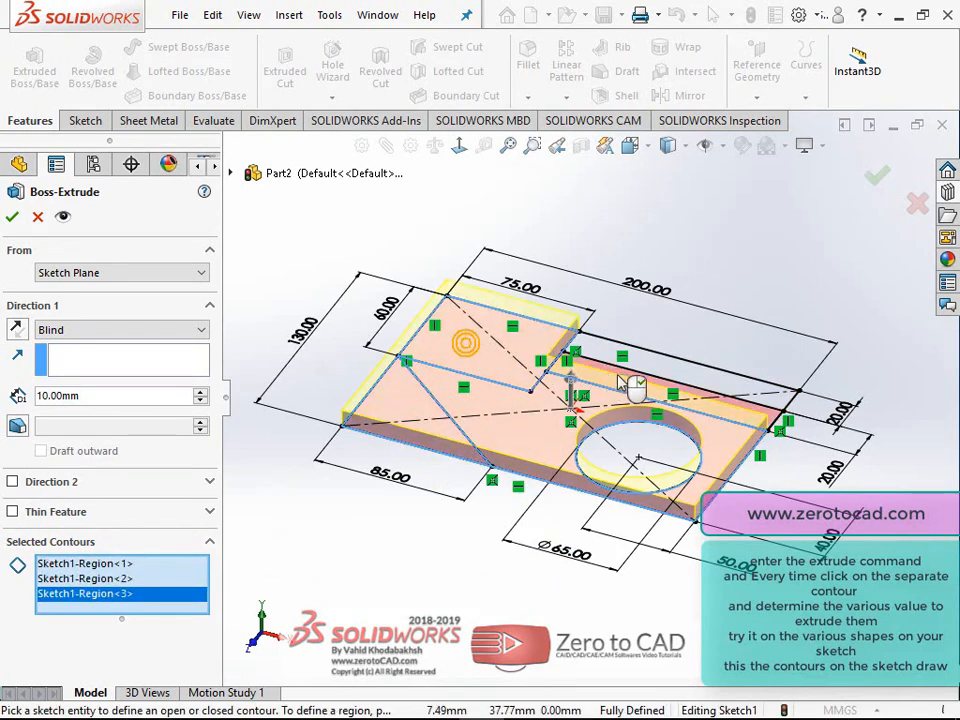
click(656, 367)
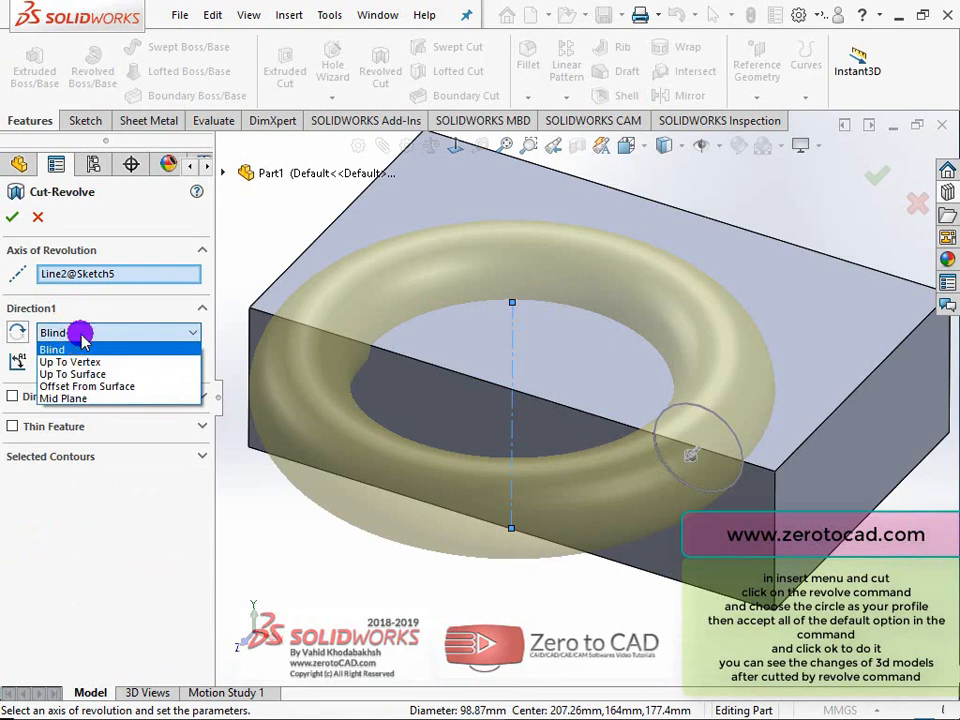
Cut a ring-shaped groove into the block by revolving the circle 360° about the centerline with the Blind end condition.
click(55, 349)
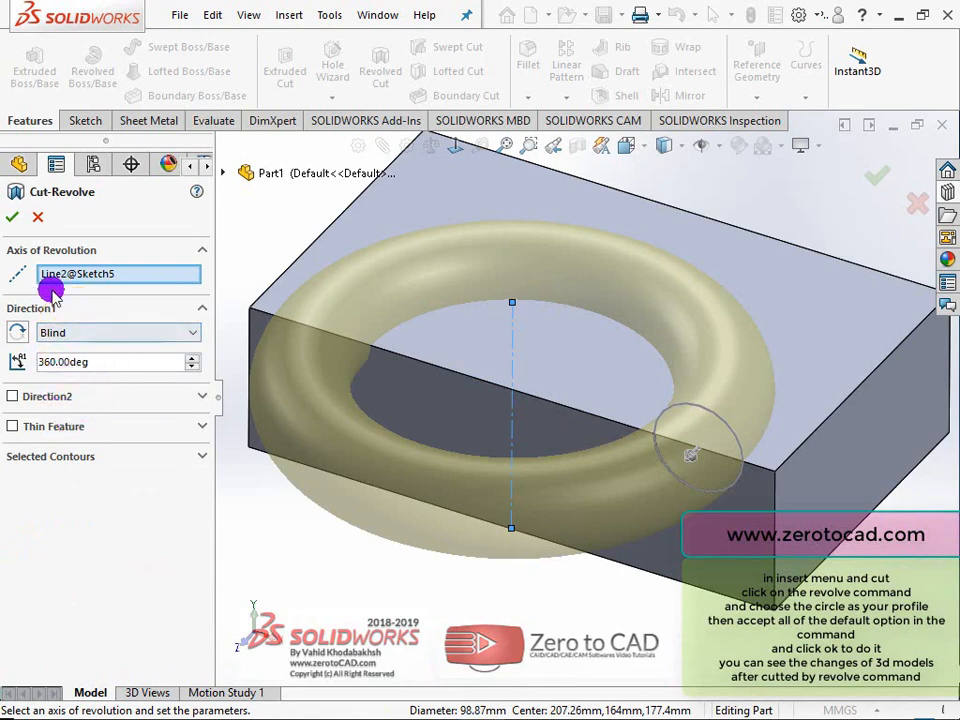
click(17, 218)
middle_drag(450, 280, 542, 300)
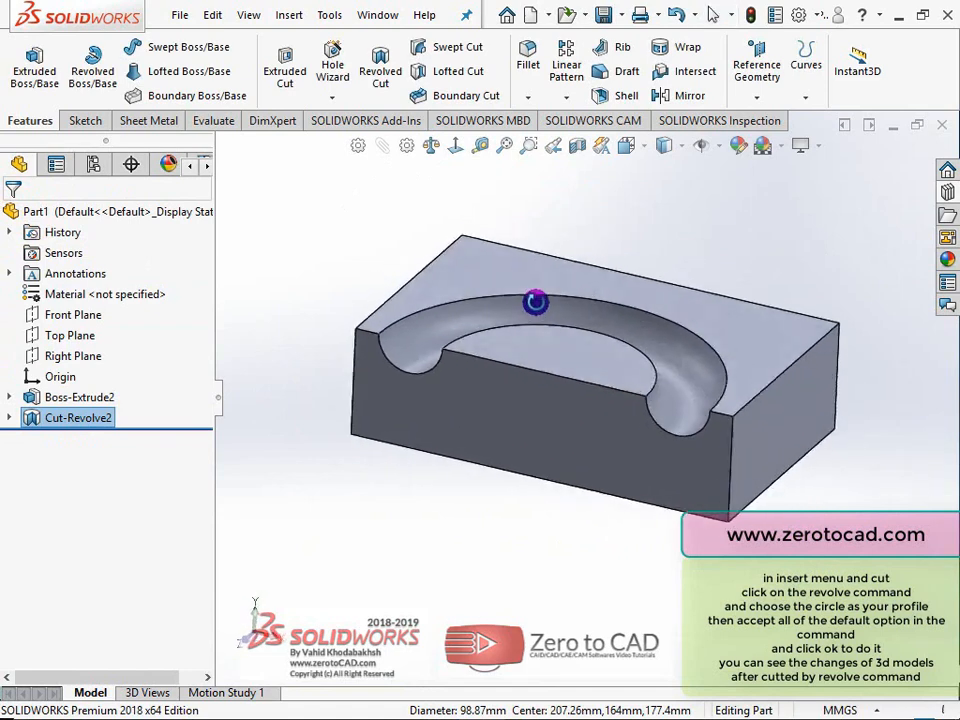
scroll(575, 362, down, 5)
scroll(600, 368, up, 5)
mouse_move(615, 369)
middle_down()
mouse_move(664, 296)
mouse_move(620, 340)
mouse_move(600, 381)
mouse_move(619, 401)
mouse_move(621, 366)
middle_up()
scroll(600, 381, up, 2)
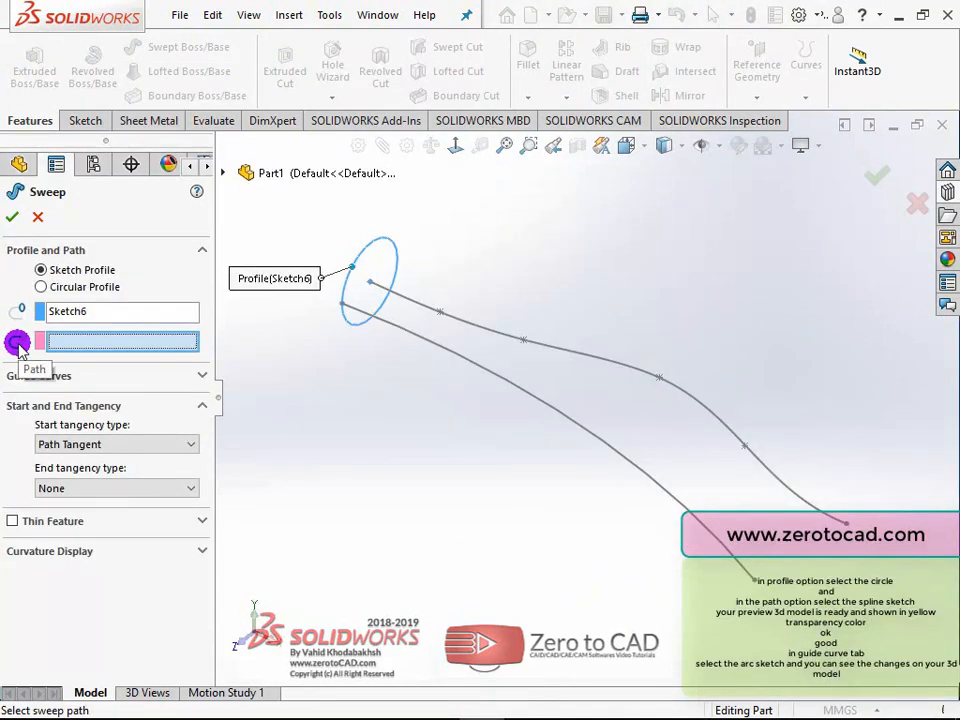
Sweep the circle along the spline path with the arc sketch as the guide curve.
click(493, 337)
middle_drag(490, 424, 521, 447)
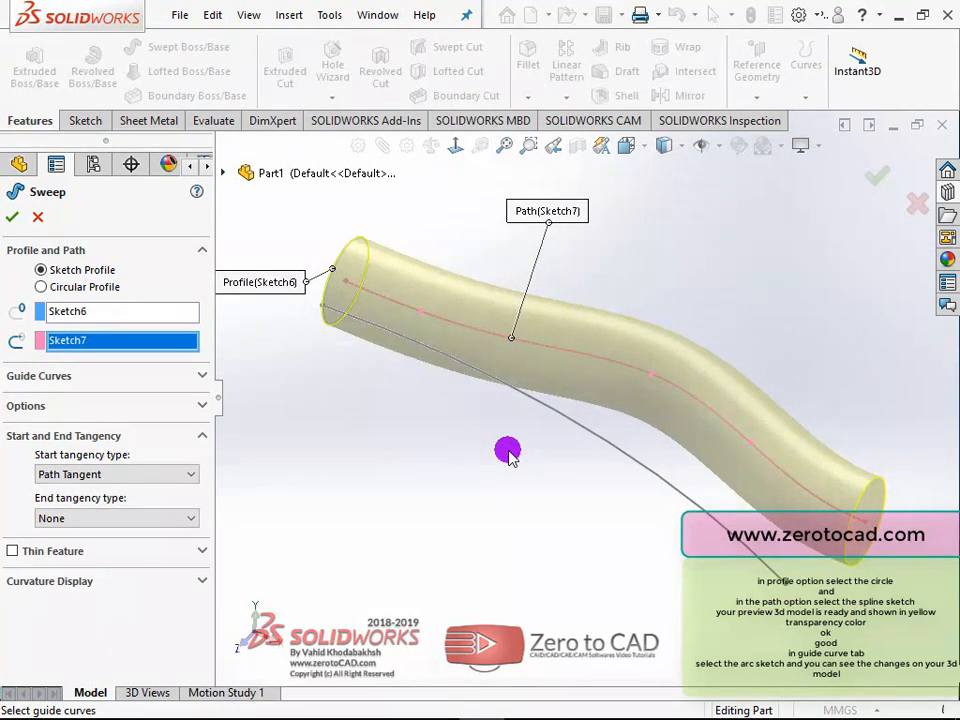
click(203, 381)
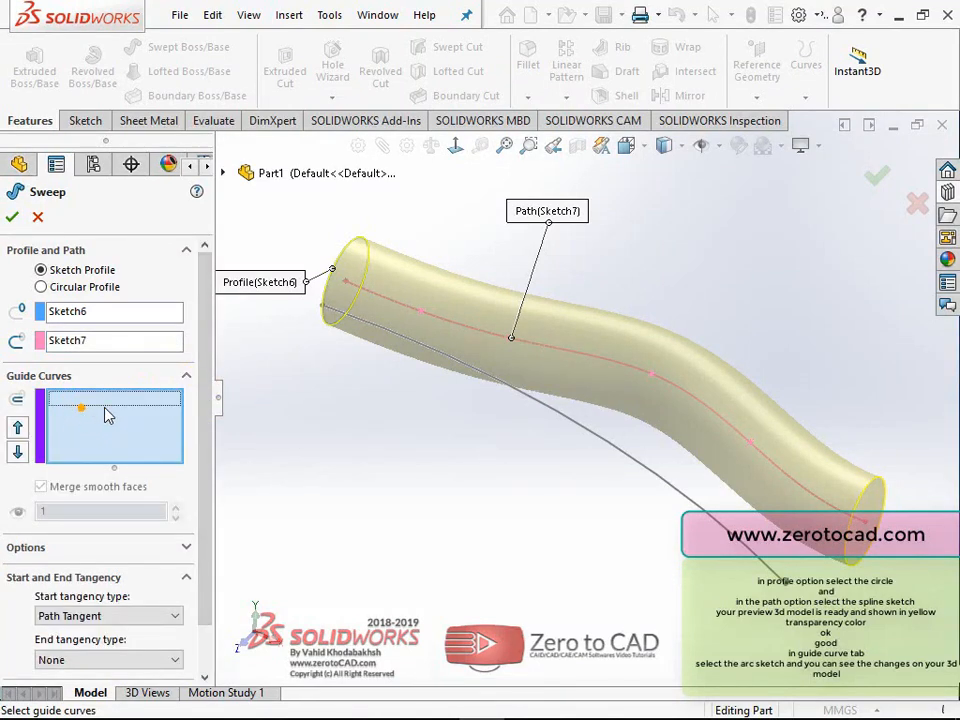
click(596, 440)
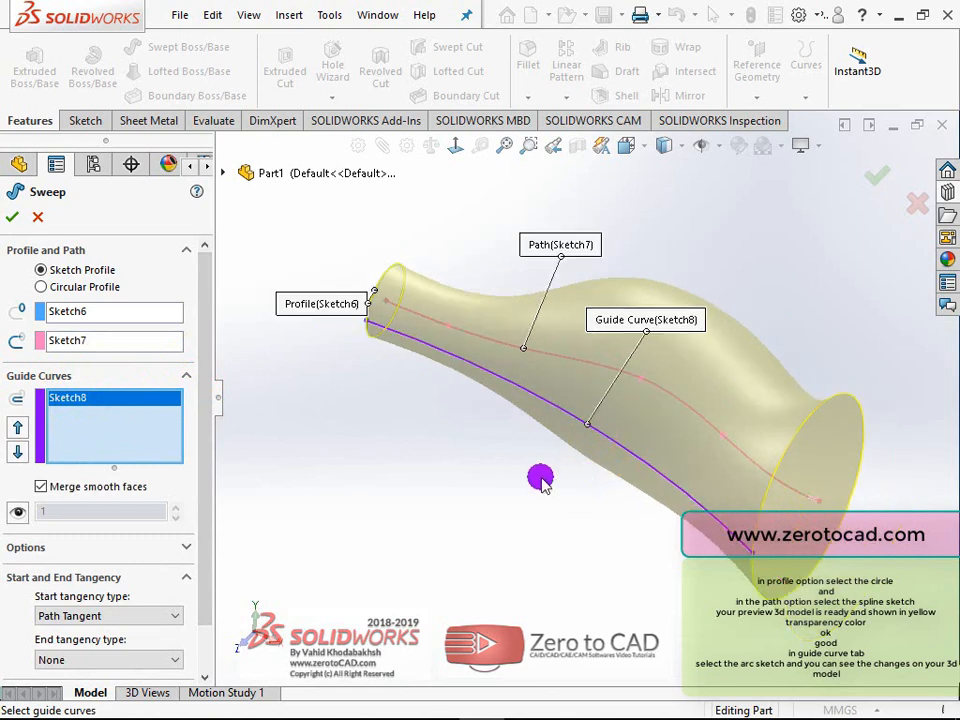
mouse_move(542, 509)
middle_down()
mouse_move(525, 527)
mouse_move(529, 465)
mouse_move(514, 399)
mouse_move(486, 393)
mouse_move(514, 403)
mouse_move(536, 446)
middle_up()
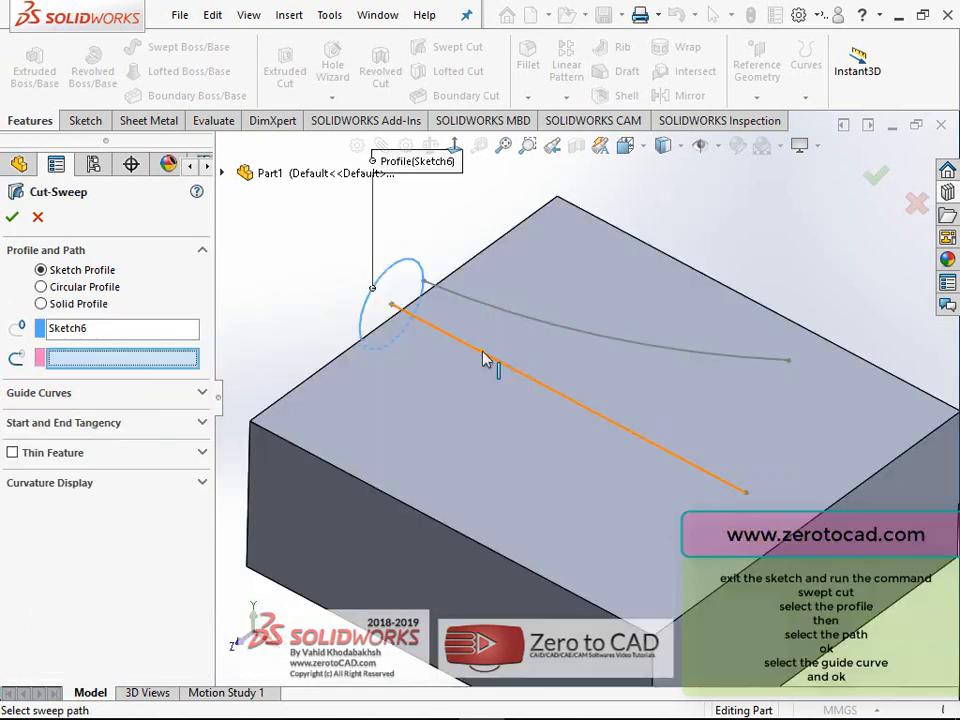
Cut the block by sweeping the circle along the straight path line, with the curved line on the top face as guide curve.
click(490, 360)
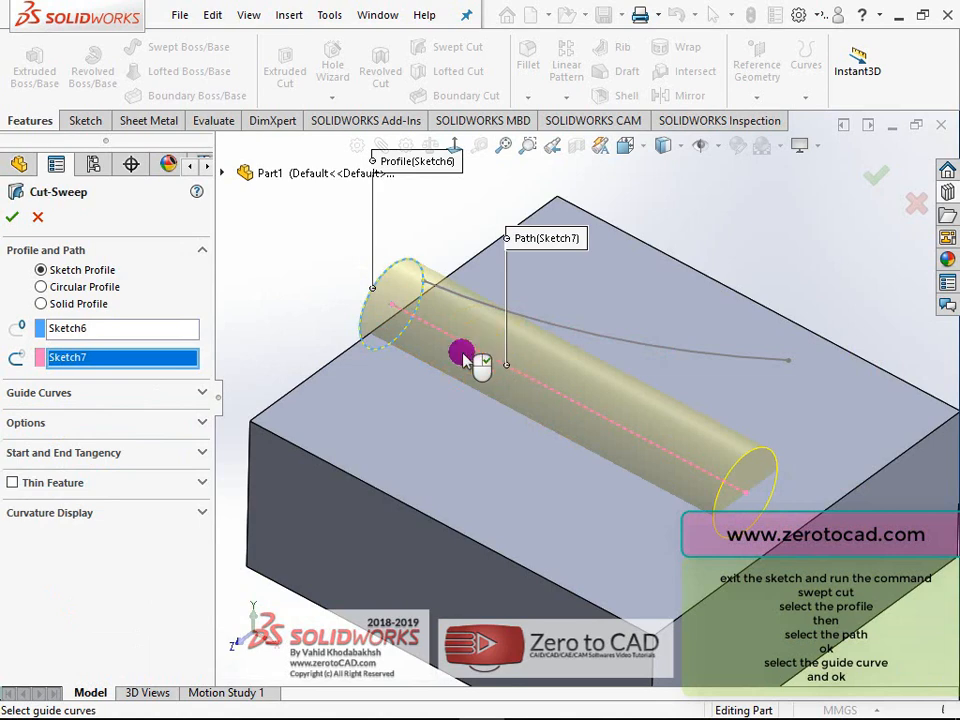
click(117, 400)
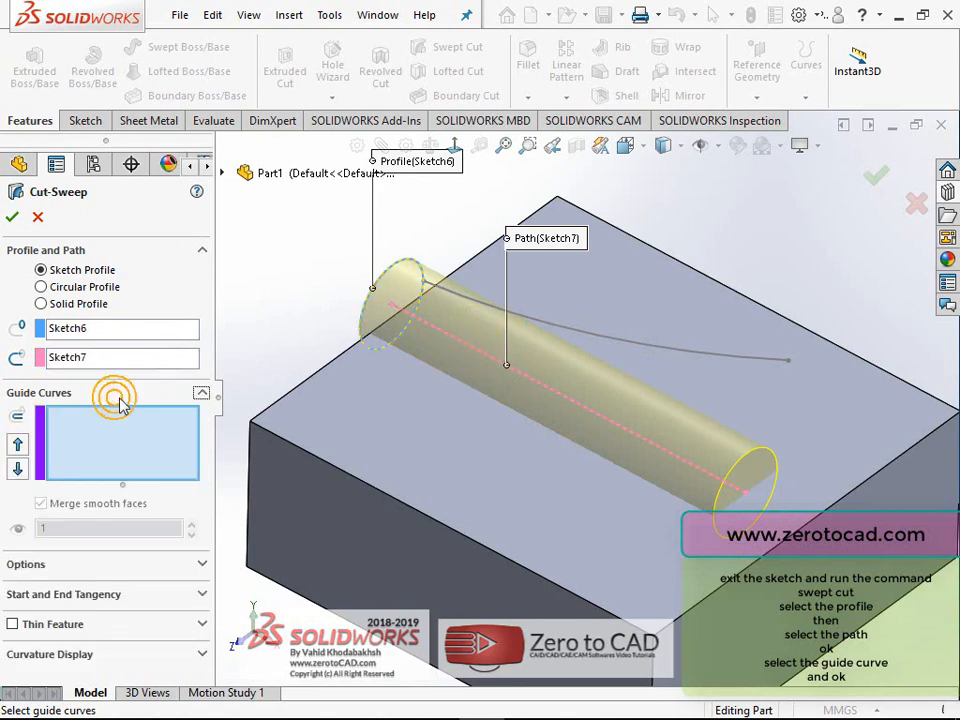
click(592, 340)
scroll(590, 345, up, 2)
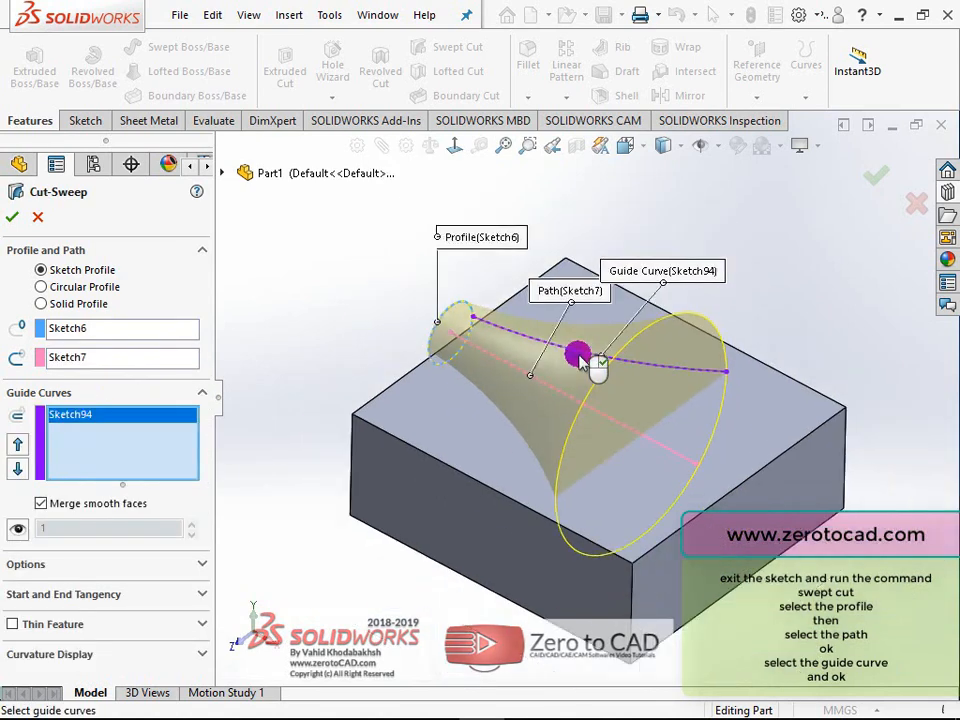
click(13, 218)
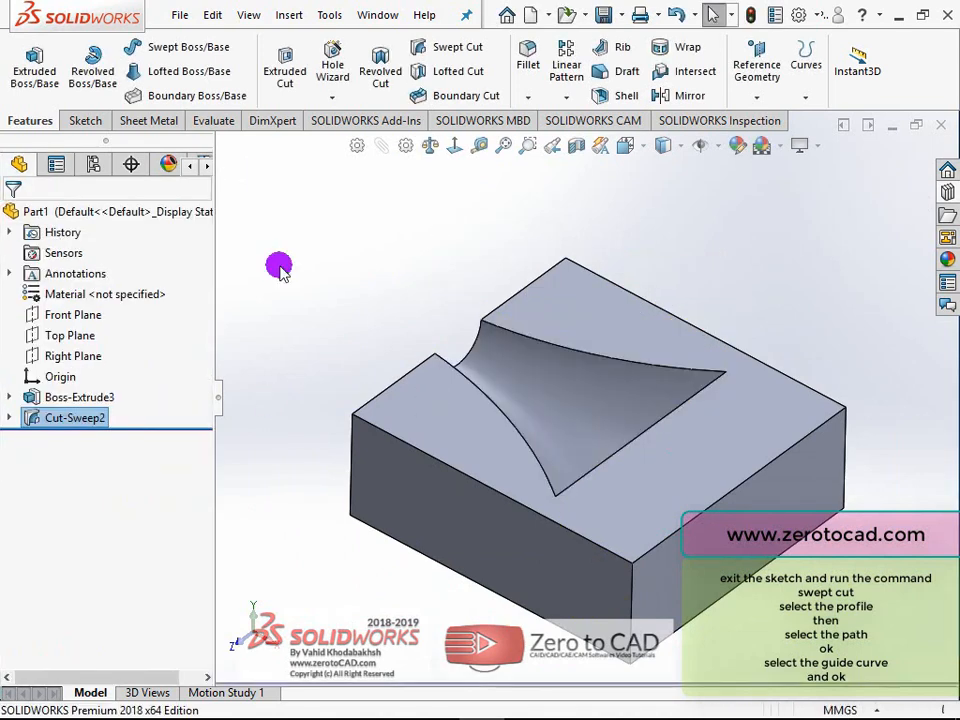
middle_drag(467, 358, 619, 360)
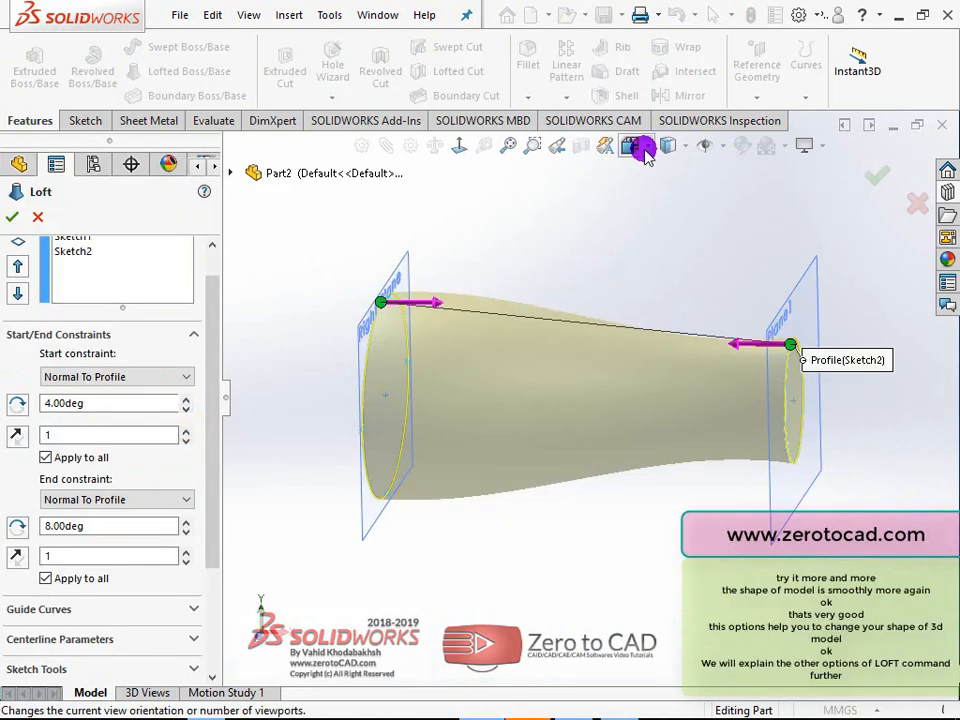
Reduce the draft angle of the loft's Normal To Profile end constraint to 5° while viewing the part from the front.
click(631, 146)
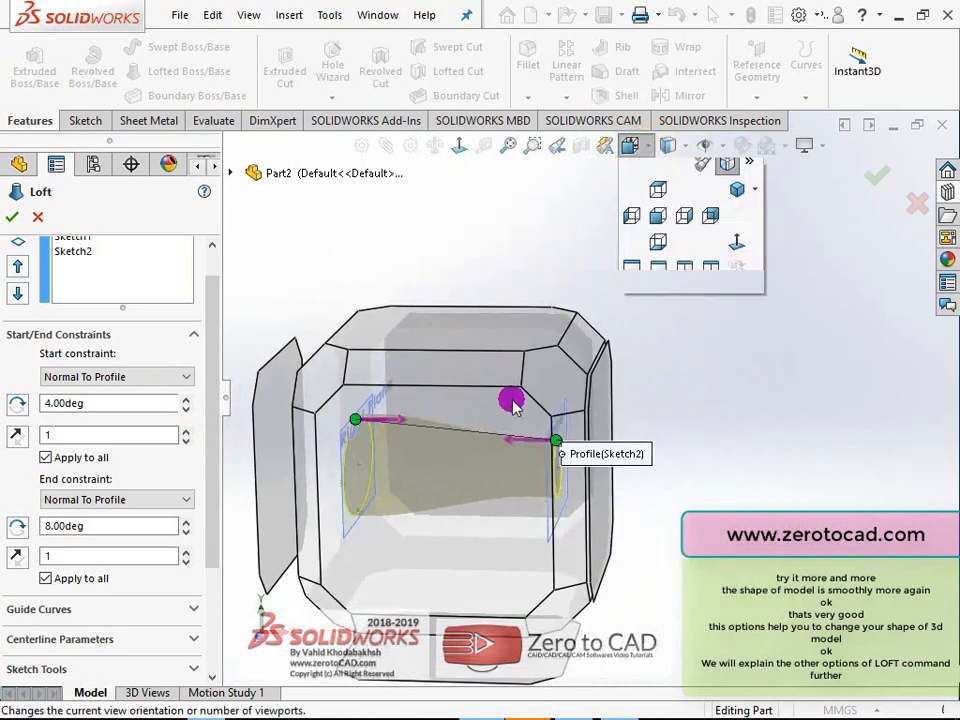
click(497, 466)
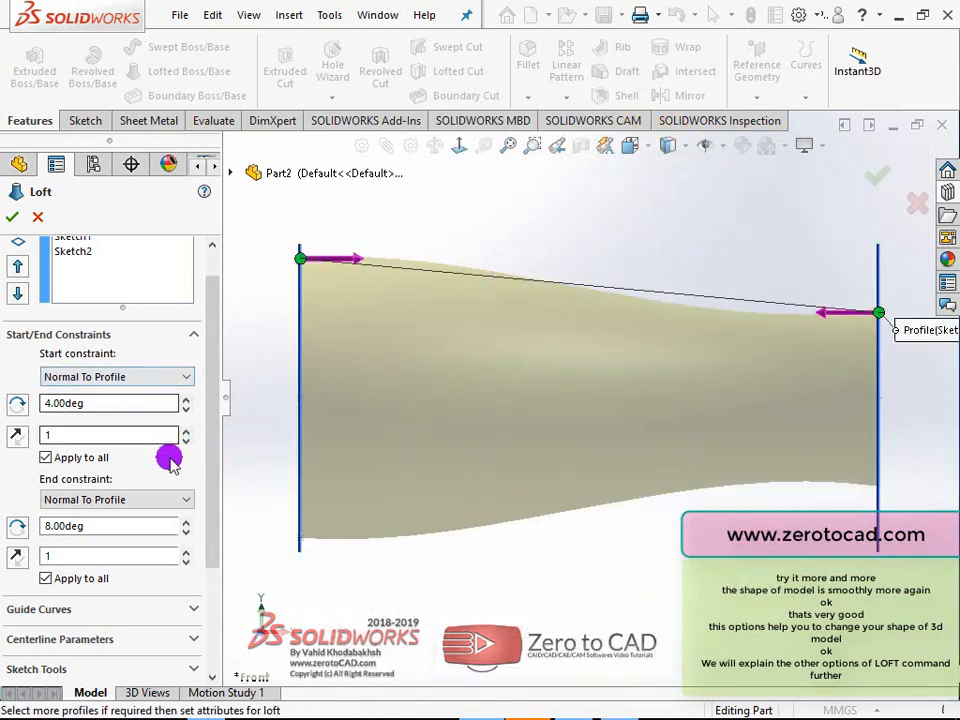
click(186, 537)
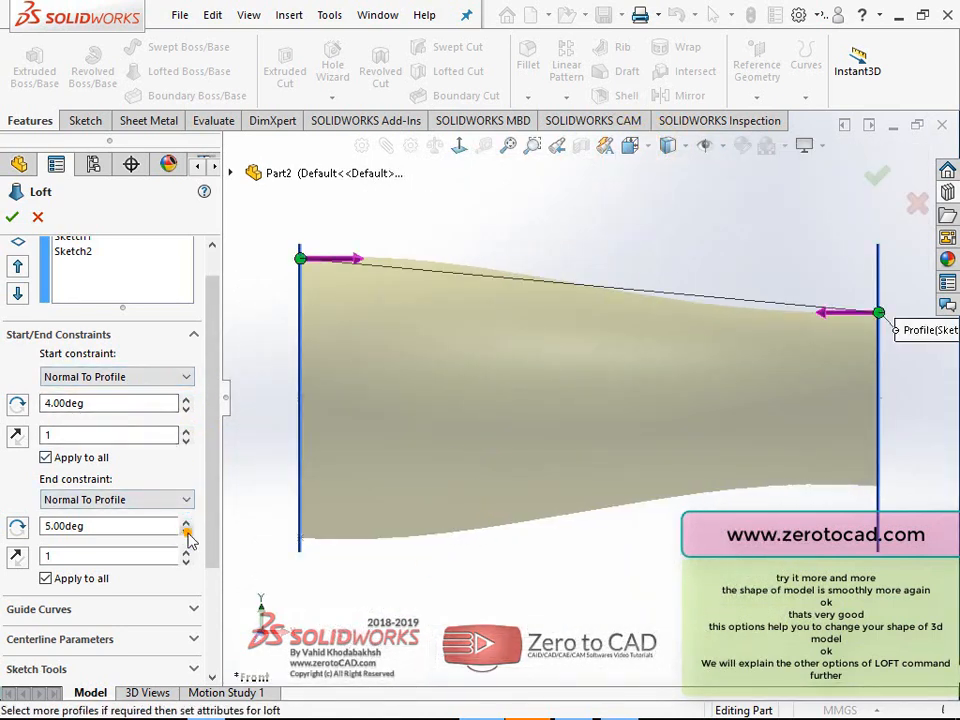
click(187, 537)
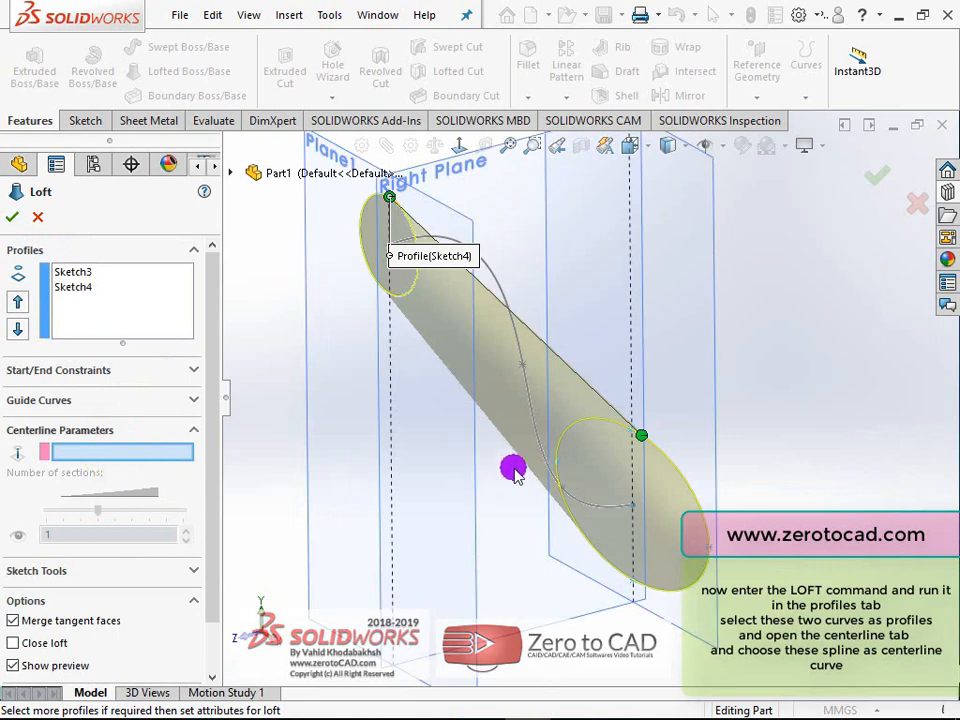
Use the S-shaped spline as the centerline of the loft between the two closed profiles.
click(536, 443)
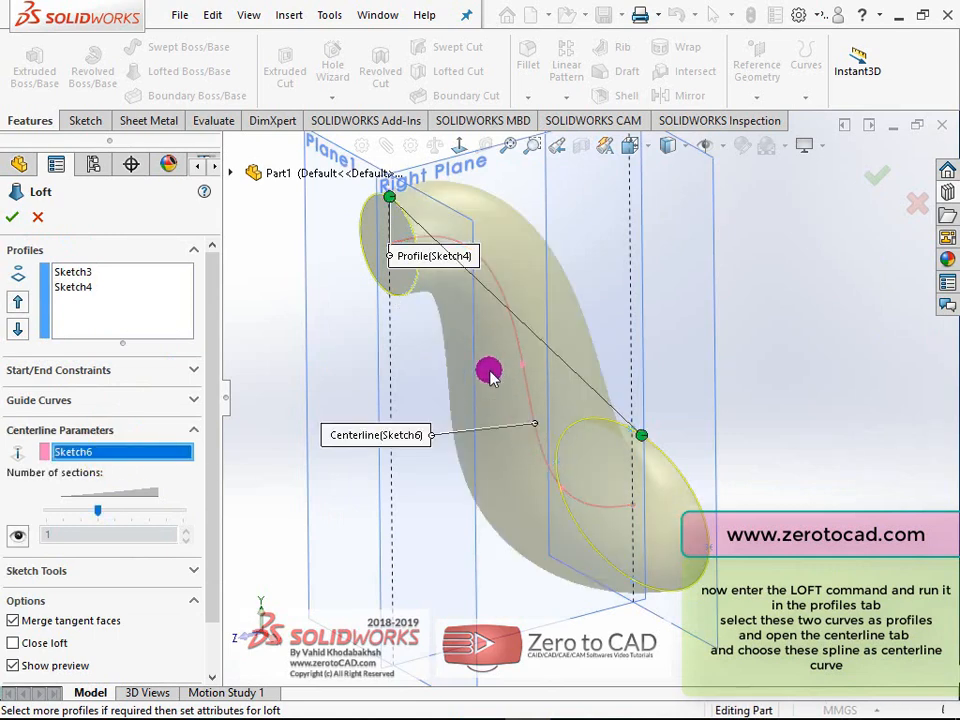
mouse_move(490, 375)
middle_down()
mouse_move(482, 351)
mouse_move(439, 330)
mouse_move(694, 384)
mouse_move(699, 403)
mouse_move(664, 390)
mouse_move(546, 381)
middle_up()
scroll(551, 373, down, 3)
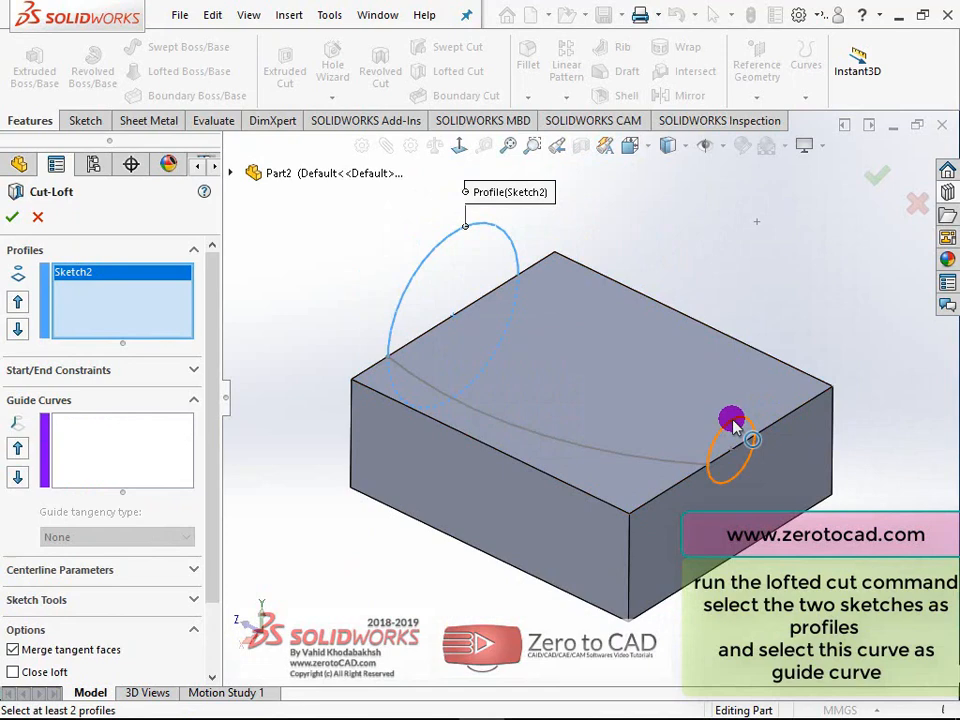
Cut the block with a loft between the large and small circles, using the curve on the top face as guide curve.
click(733, 424)
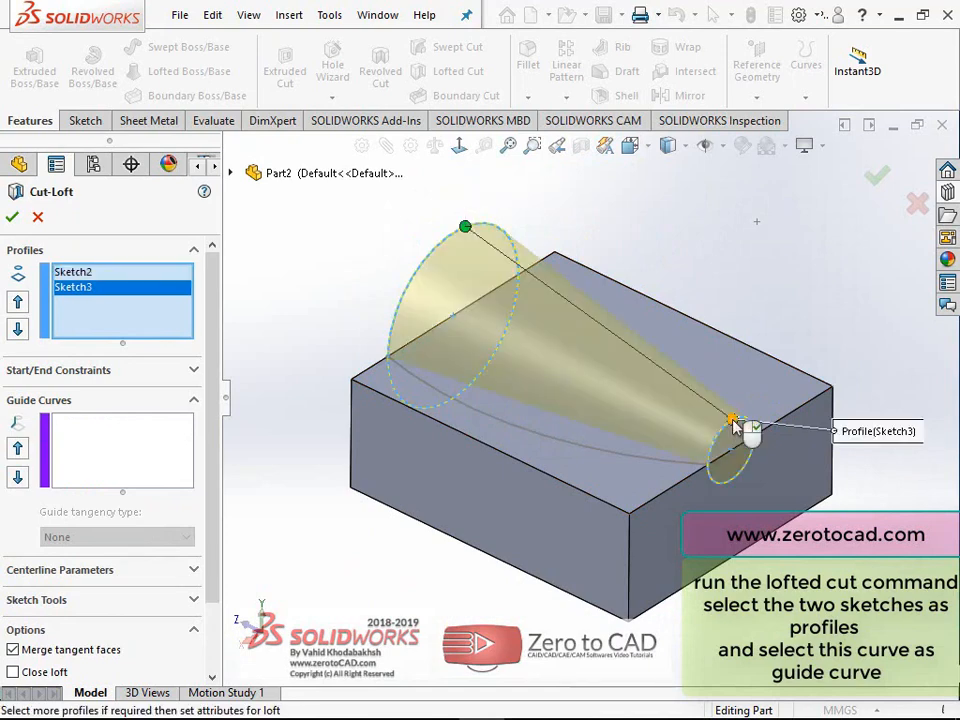
click(76, 475)
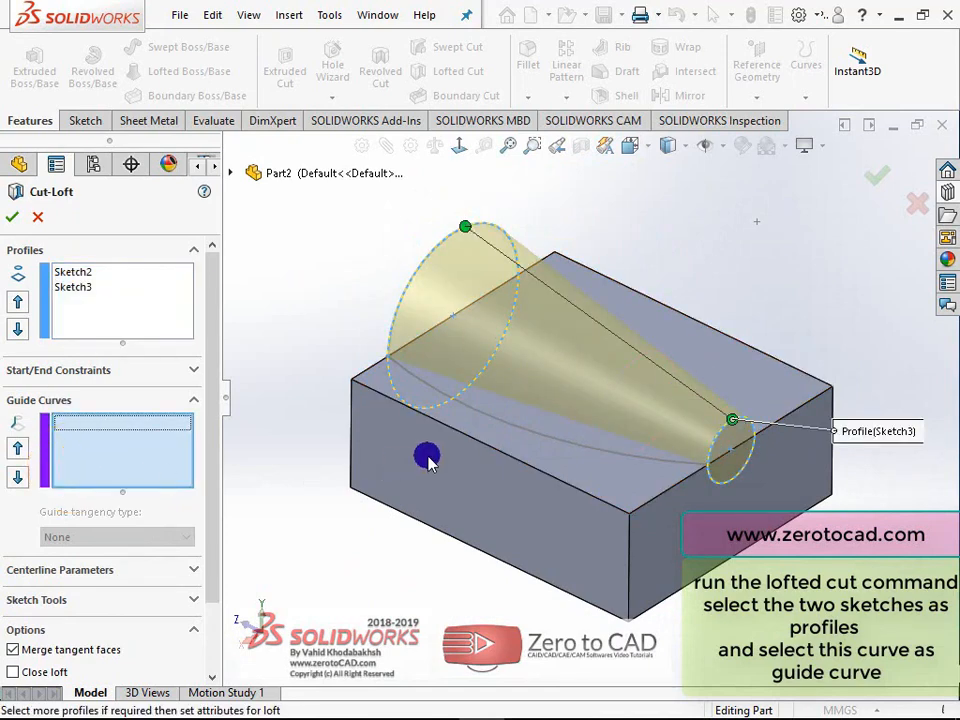
click(505, 428)
middle_drag(505, 428, 529, 407)
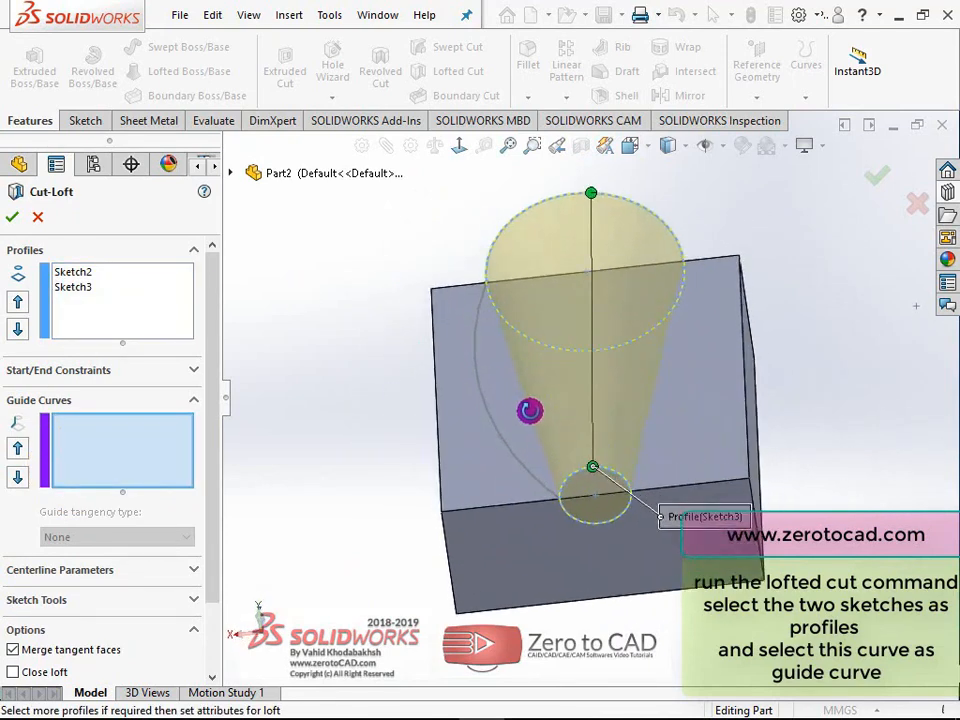
click(489, 404)
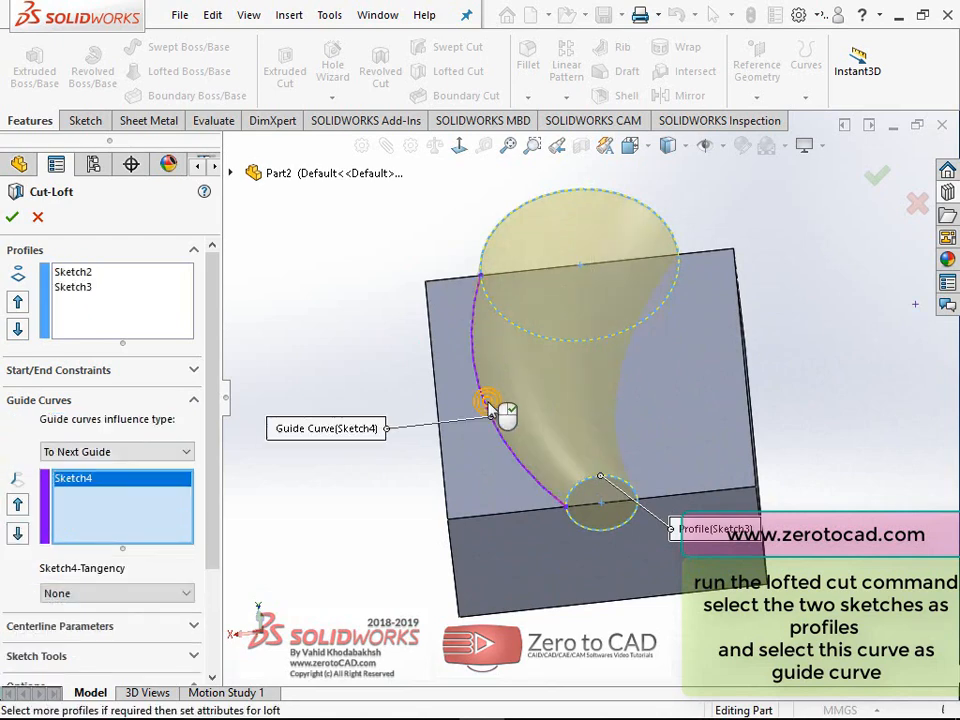
click(11, 217)
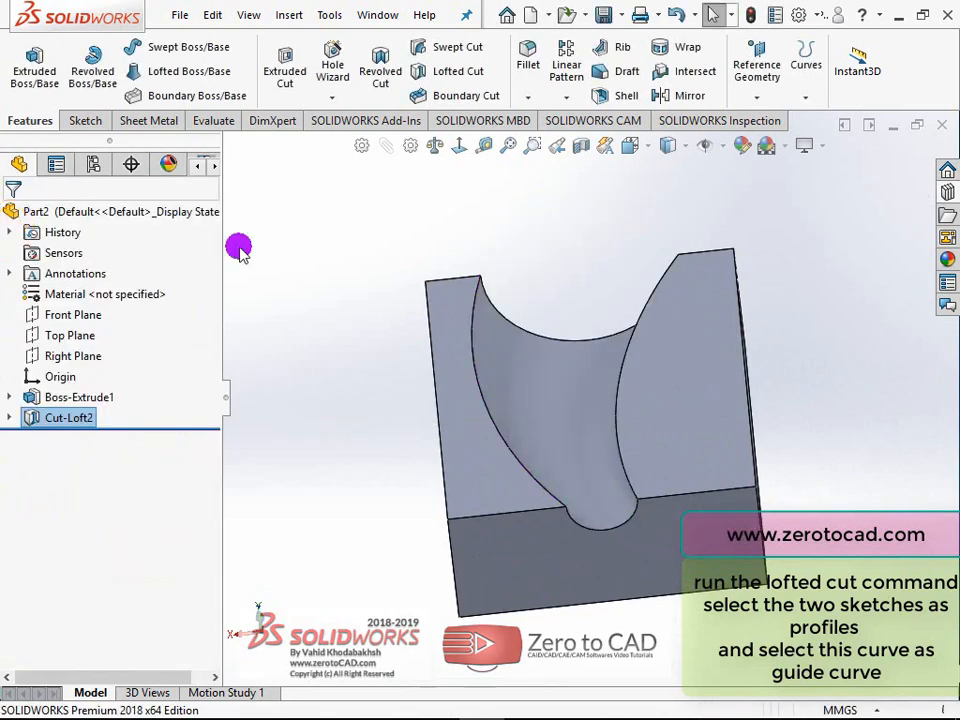
middle_drag(403, 222, 491, 221)
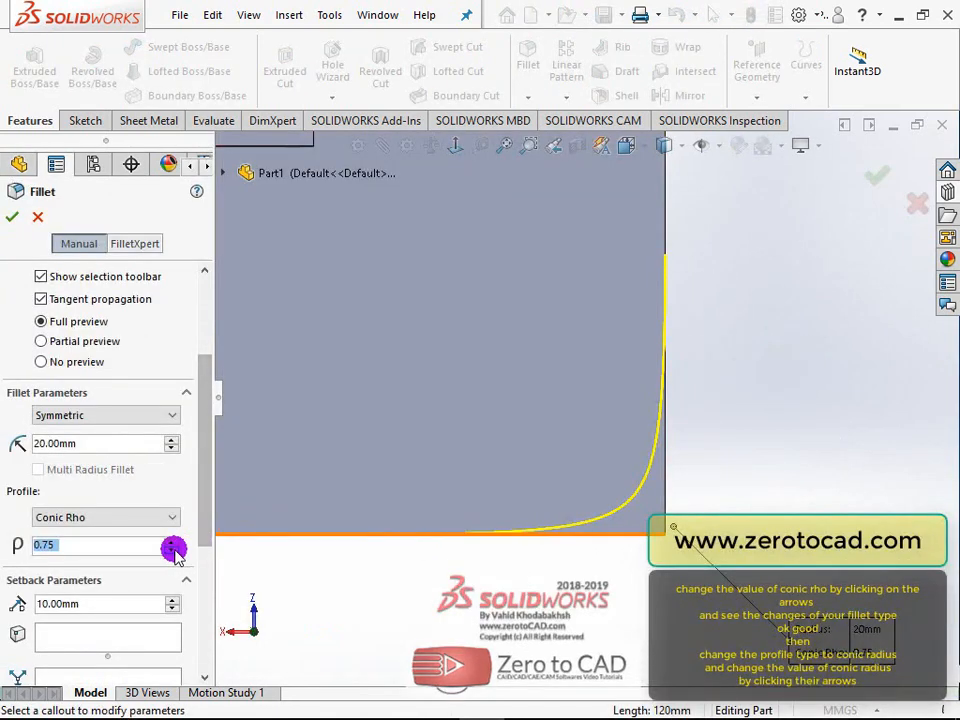
Lower the conic rho of the 20 mm fillet to 0.2, and raise it again to compare the profile shapes.
click(173, 550)
click(173, 550)
click(173, 550)
click(173, 550)
click(173, 550)
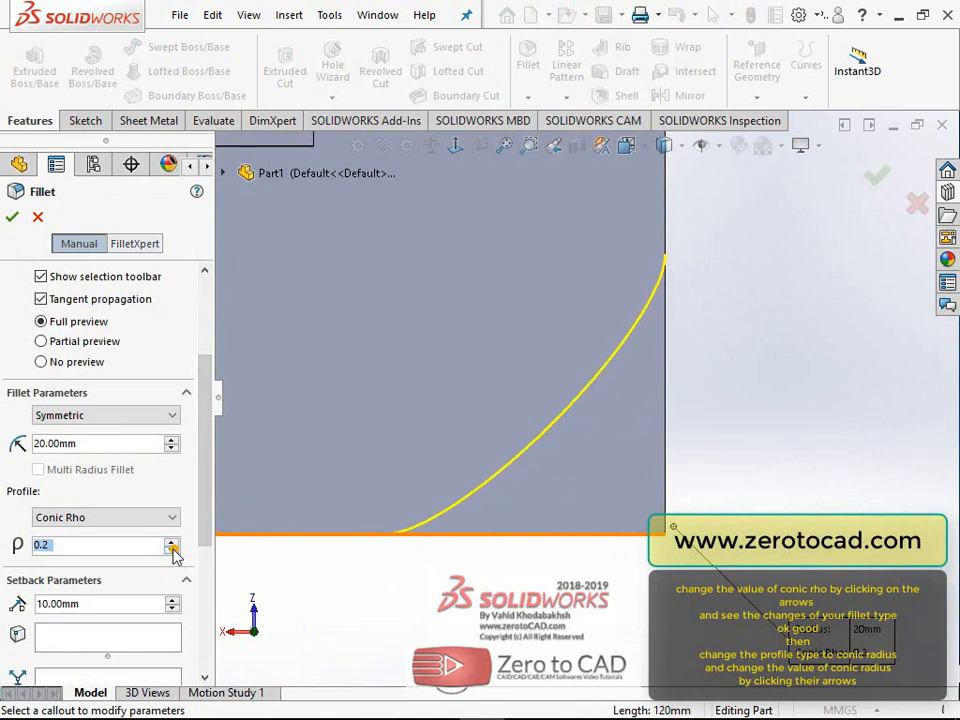
click(173, 541)
click(173, 541)
click(173, 541)
click(173, 541)
Change the fillet profile to Conic Radius and raise the conic radius beyond 40 mm.
click(105, 517)
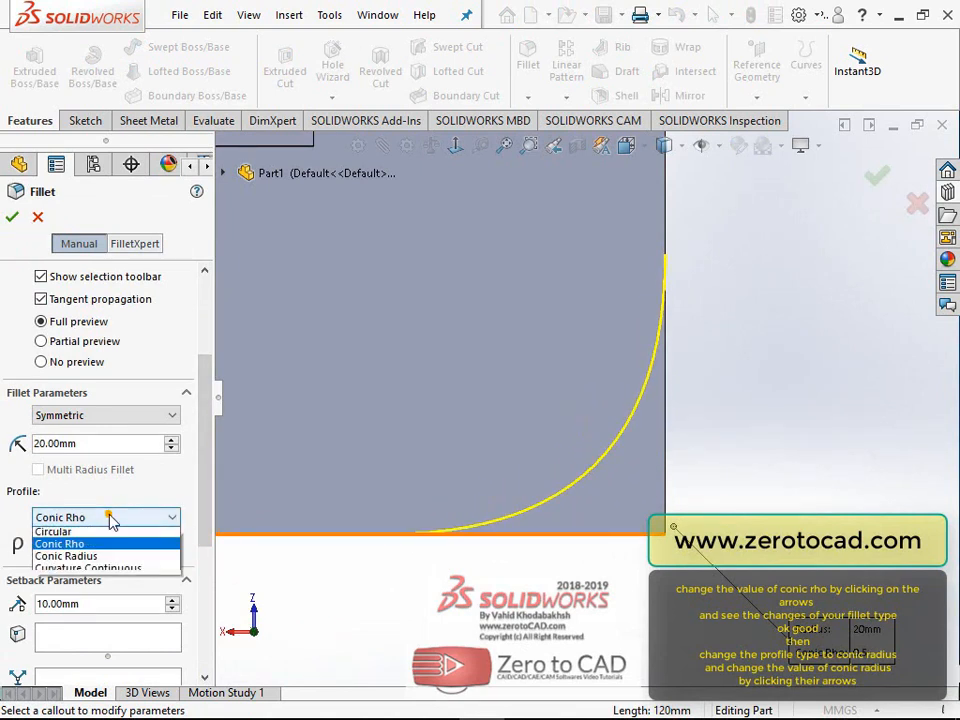
click(80, 558)
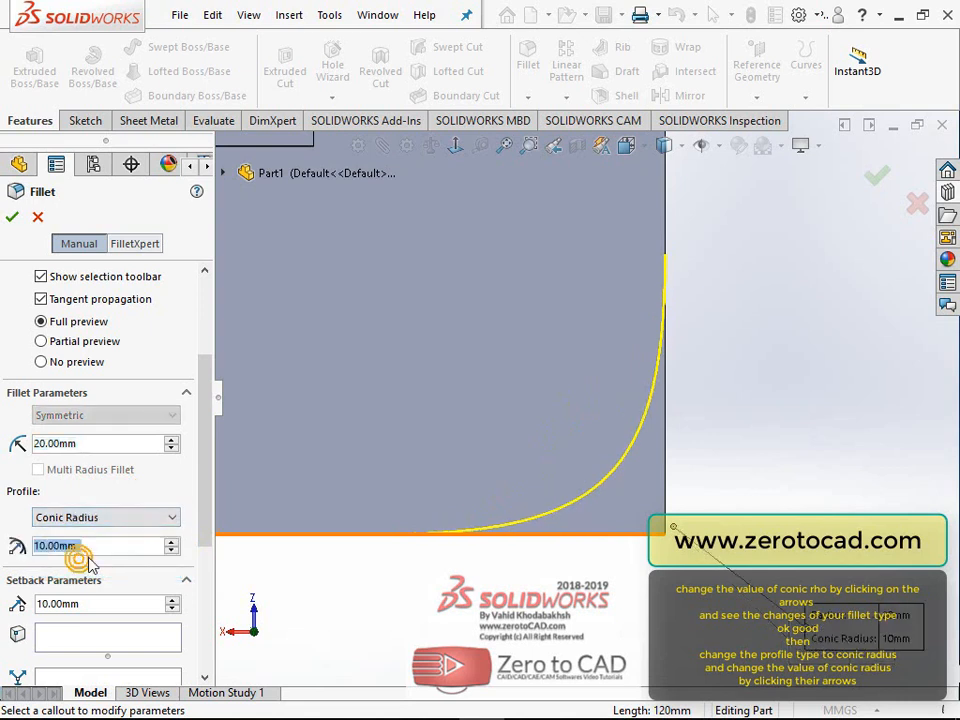
click(173, 541)
click(173, 541)
click(173, 541)
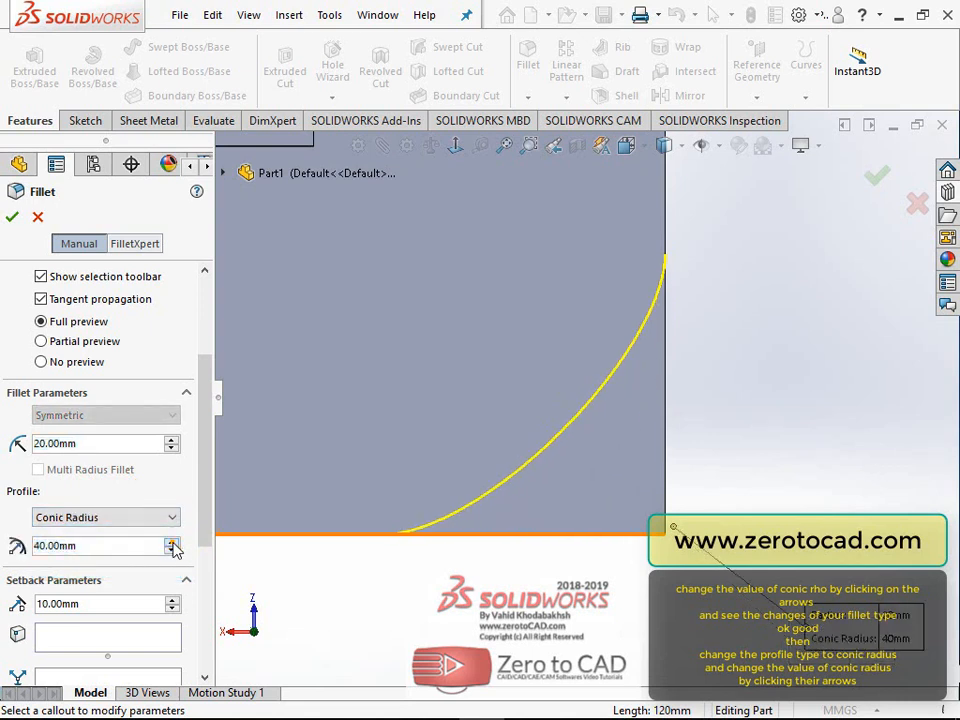
click(173, 541)
click(173, 541)
click(173, 541)
click(173, 541)
Reduce the fillet's conic radius below 40 mm.
click(172, 550)
click(172, 550)
click(172, 550)
click(172, 550)
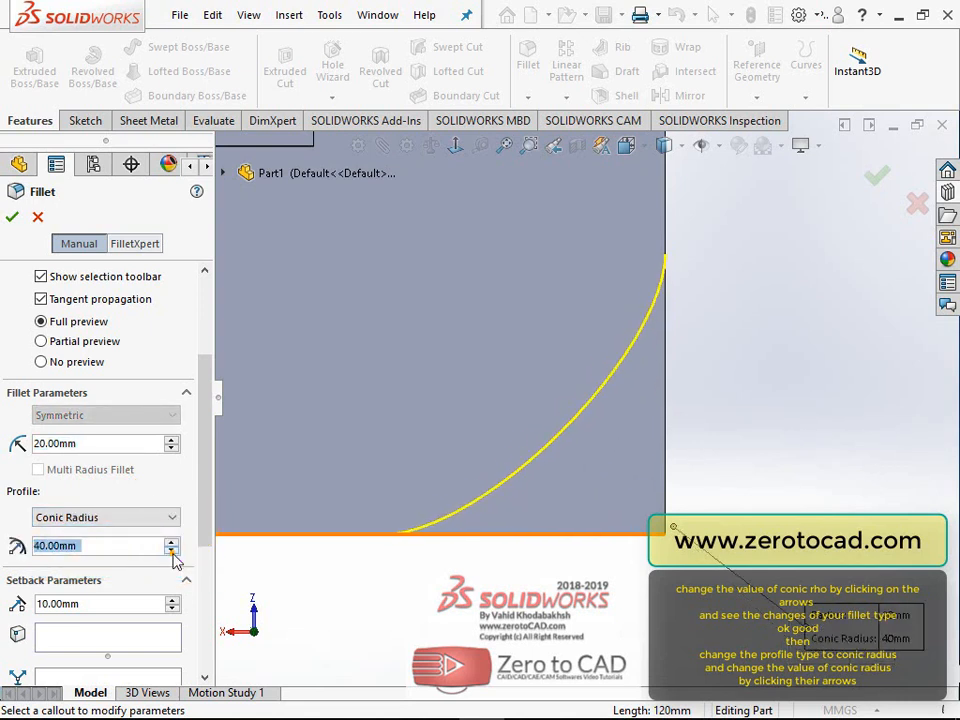
click(172, 550)
click(172, 550)
click(172, 550)
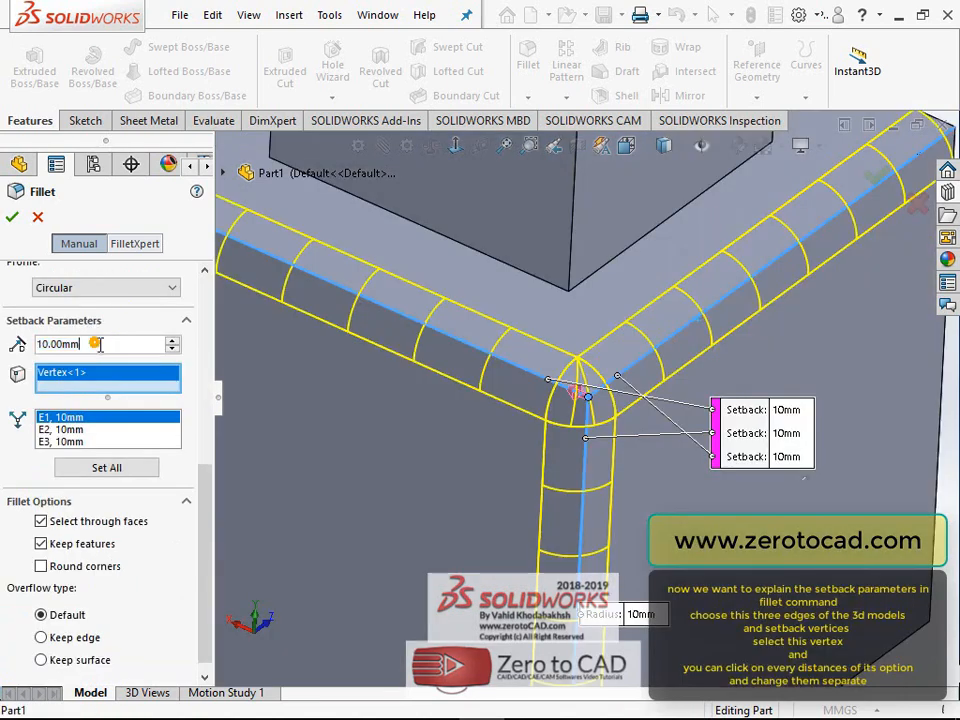
Apply a 10 mm setback to all three edges at the corner vertex, and enter 20 mm for edge E1.
click(88, 343)
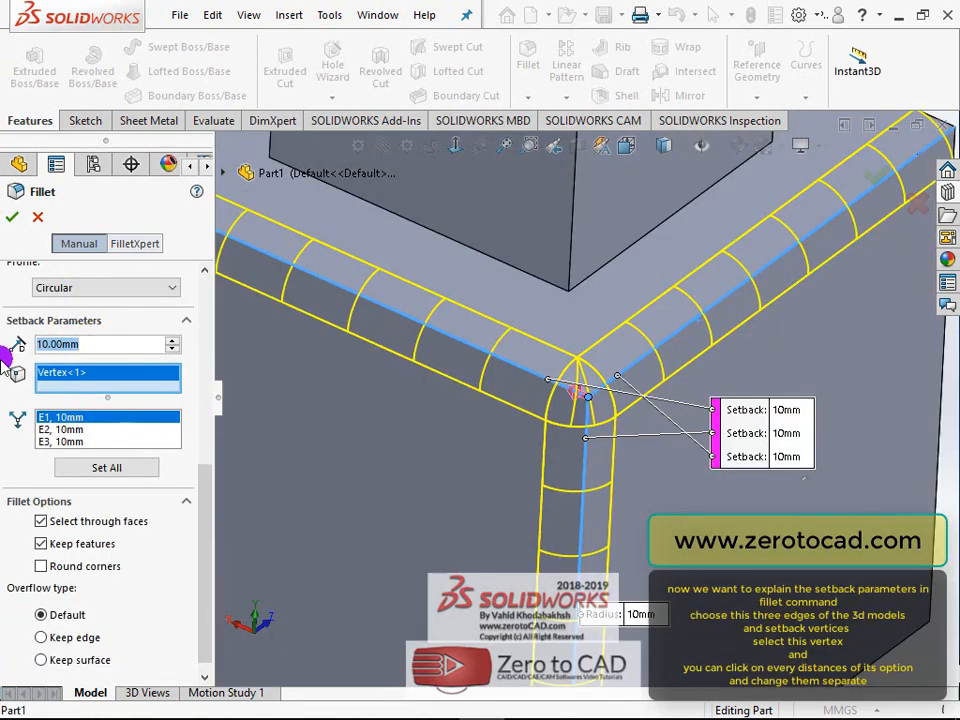
click(111, 467)
scroll(626, 428, down, 3)
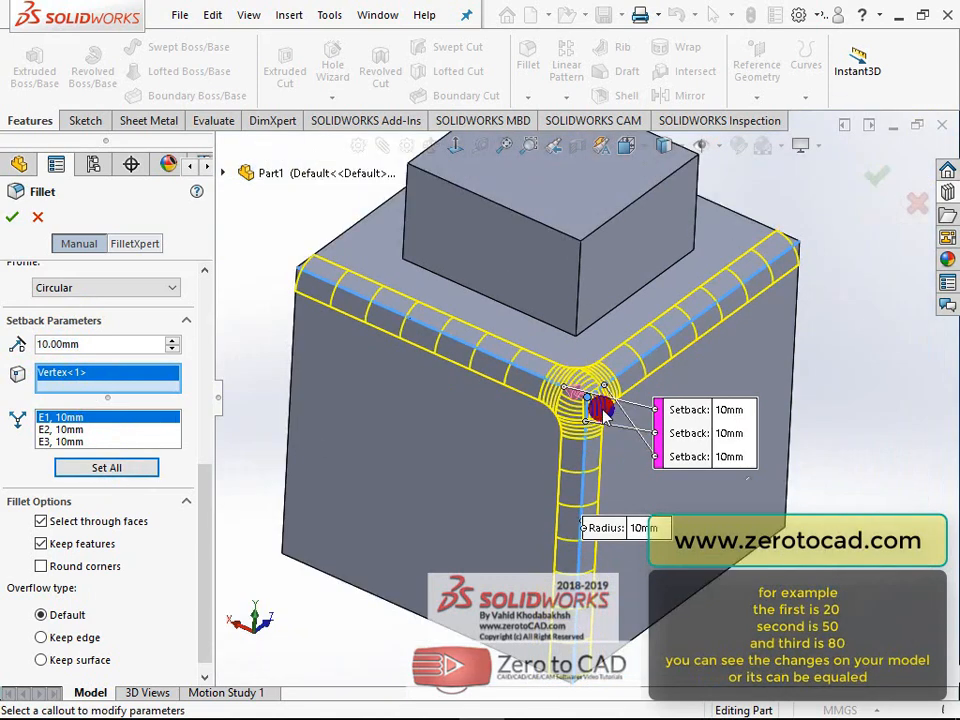
scroll(606, 407, up, 3)
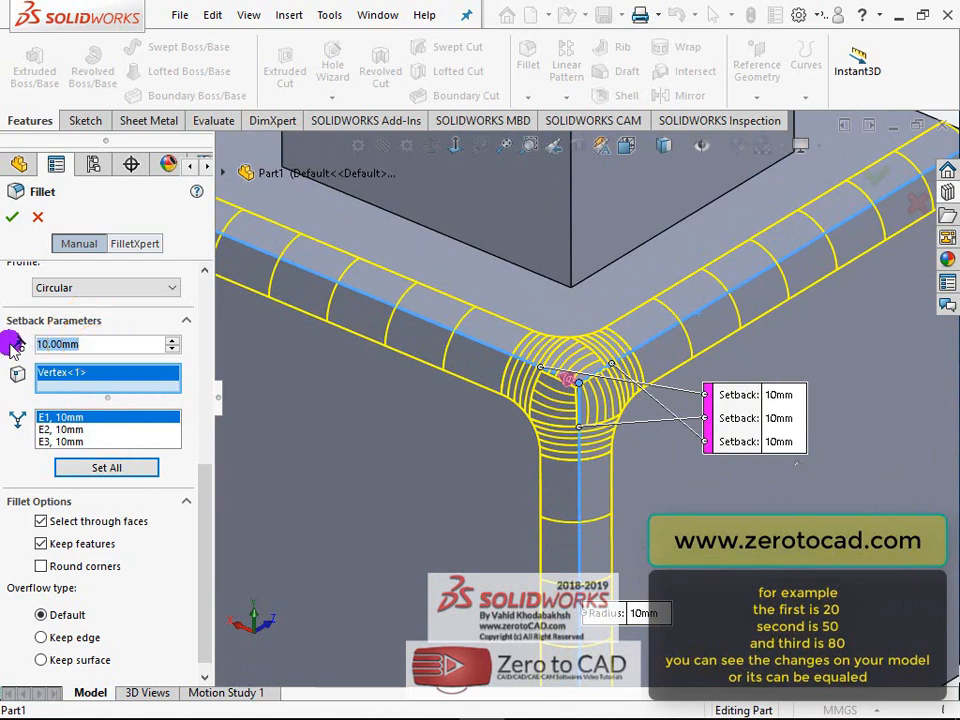
text(20)
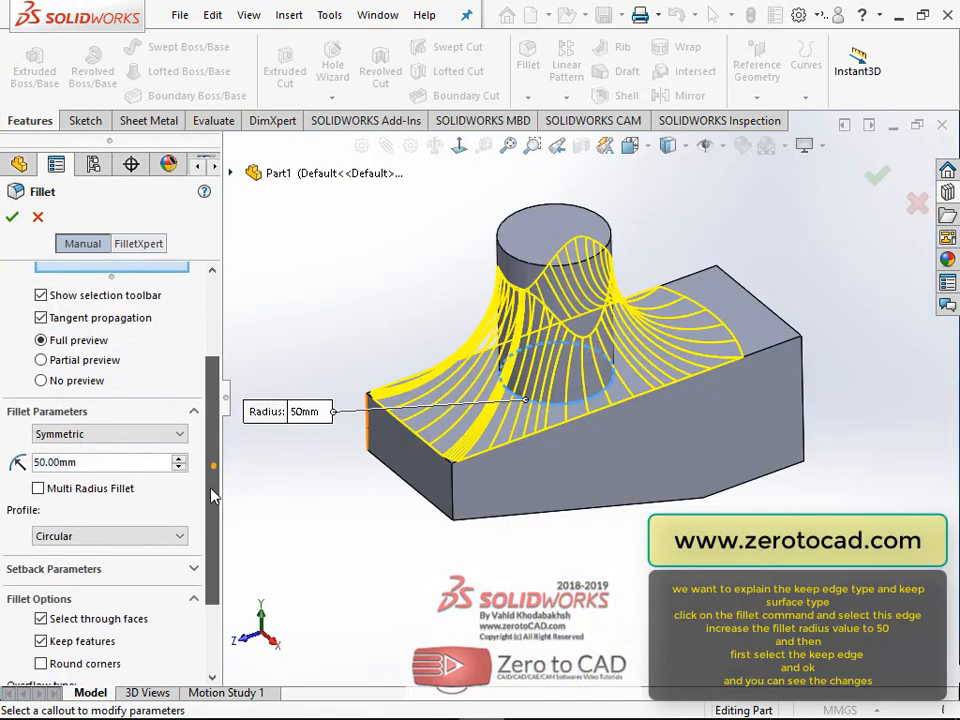
Set the overflow type of the 50 mm fillet around the cylinder's base to Keep edge and create the fillet.
scroll(200, 560, down, 2)
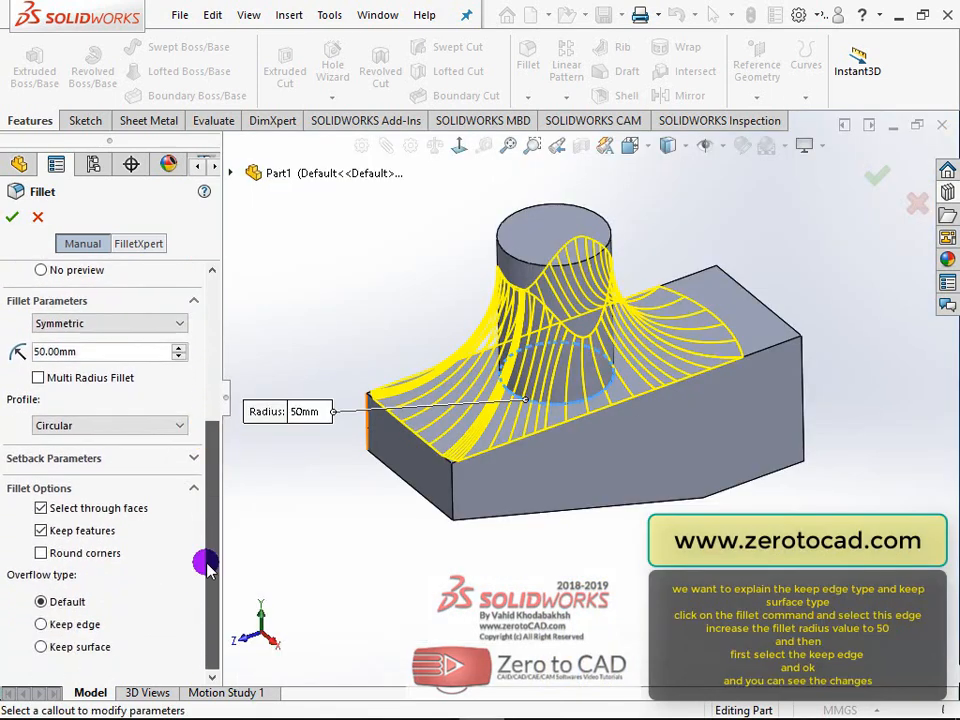
click(62, 627)
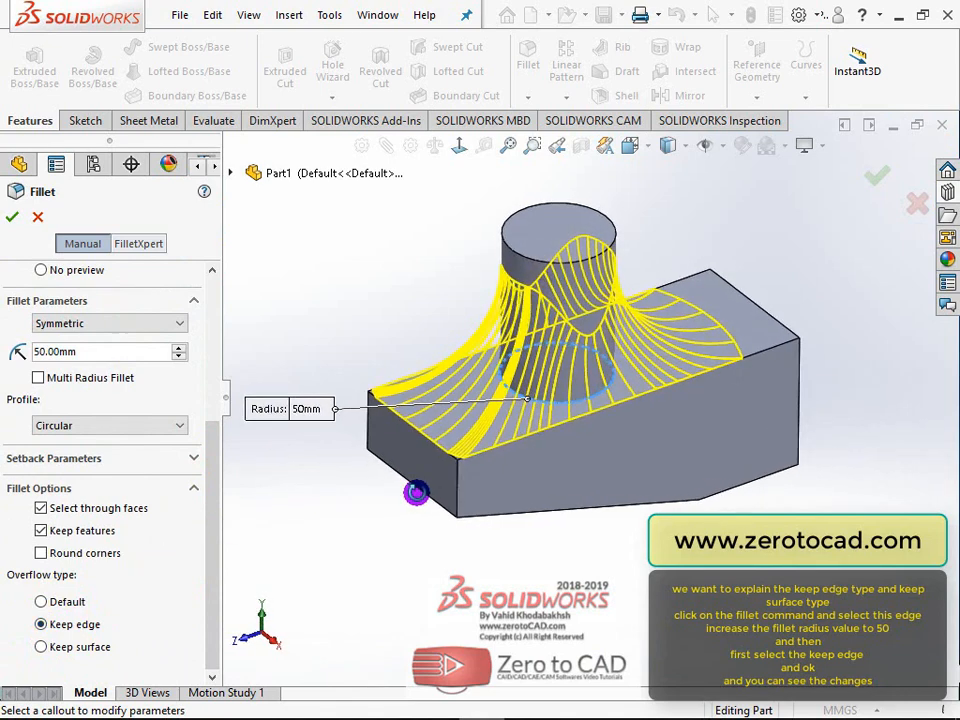
click(10, 218)
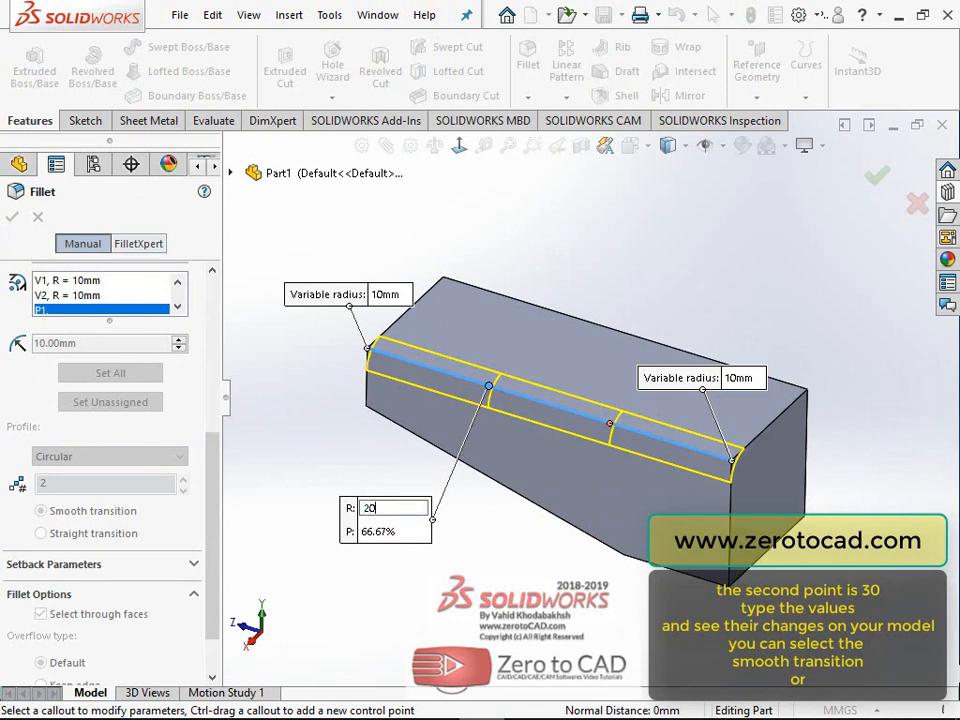
Set the variable fillet's radius to 20 mm at the 66.67% control point and 30 mm at the 33.33% control point.
click(359, 503)
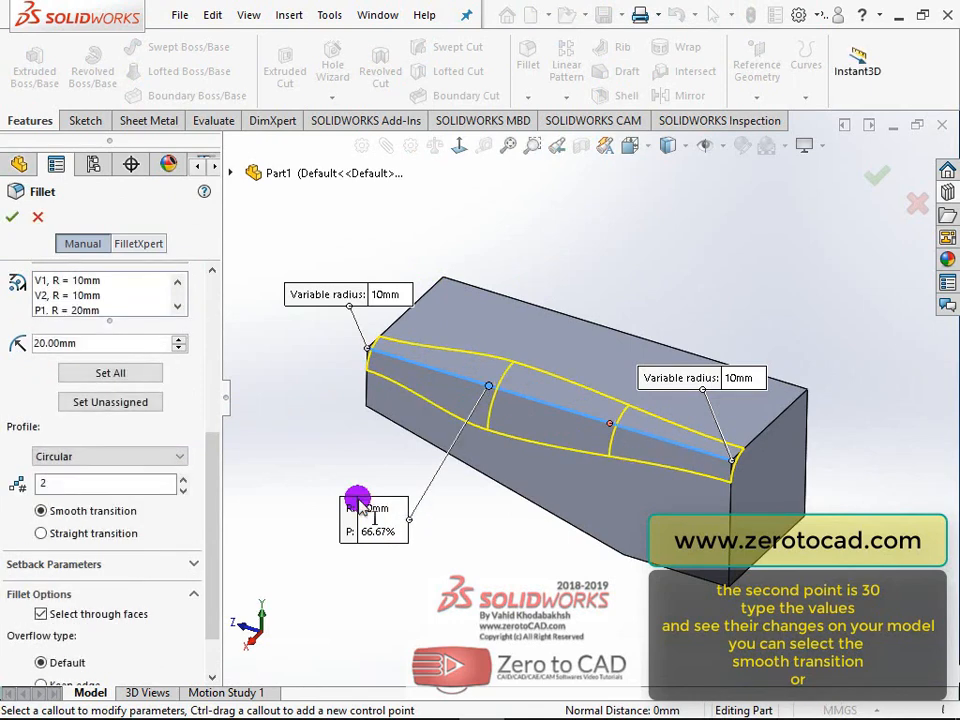
click(608, 423)
click(658, 273)
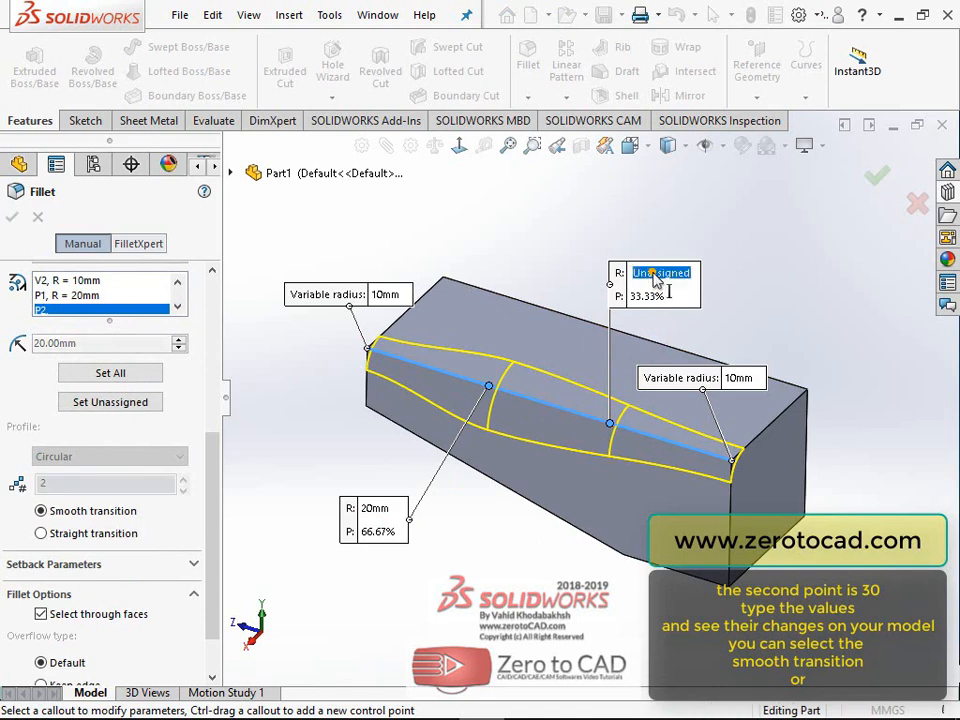
text(30)
click(626, 265)
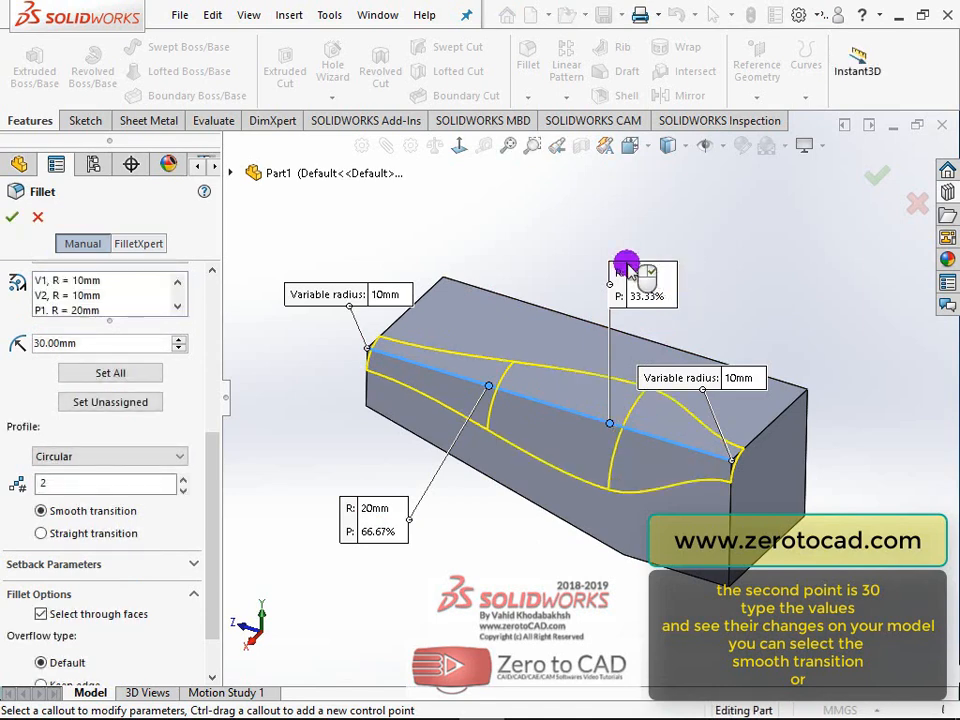
Set the symmetric distance-distance chamfer on the selected corner edge to 40 mm.
click(76, 244)
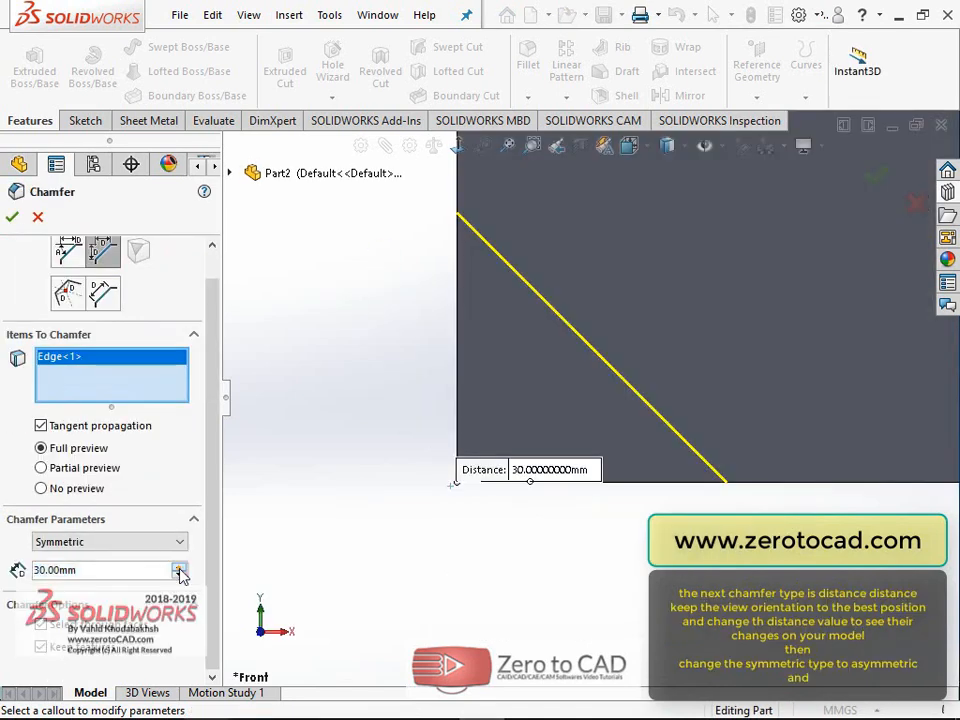
click(180, 570)
scroll(443, 476, up, 4)
scroll(691, 358, up, 3)
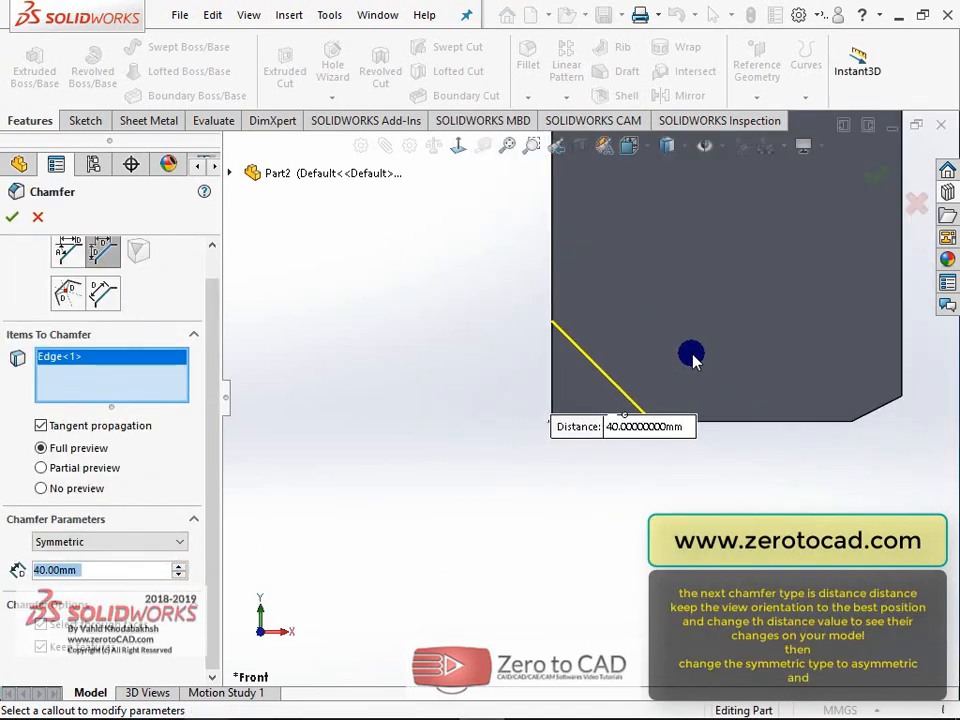
Reduce the symmetric chamfer distance to 30 mm, switch the chamfer to asymmetric and raise Distance 1 to 60 mm.
scroll(651, 278, down, 3)
click(179, 575)
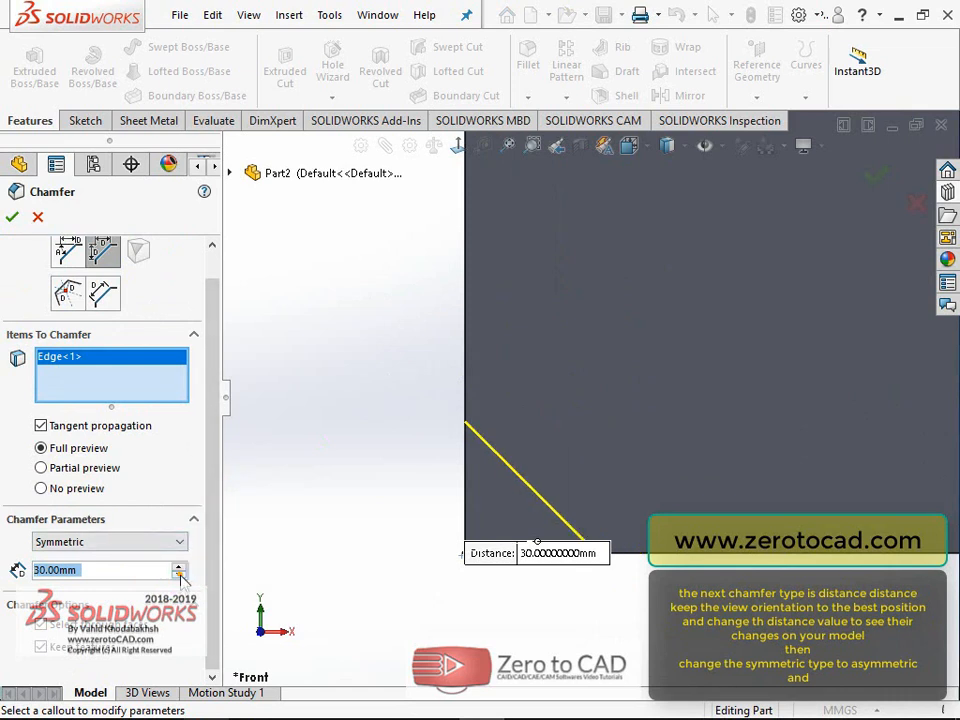
click(170, 548)
click(172, 566)
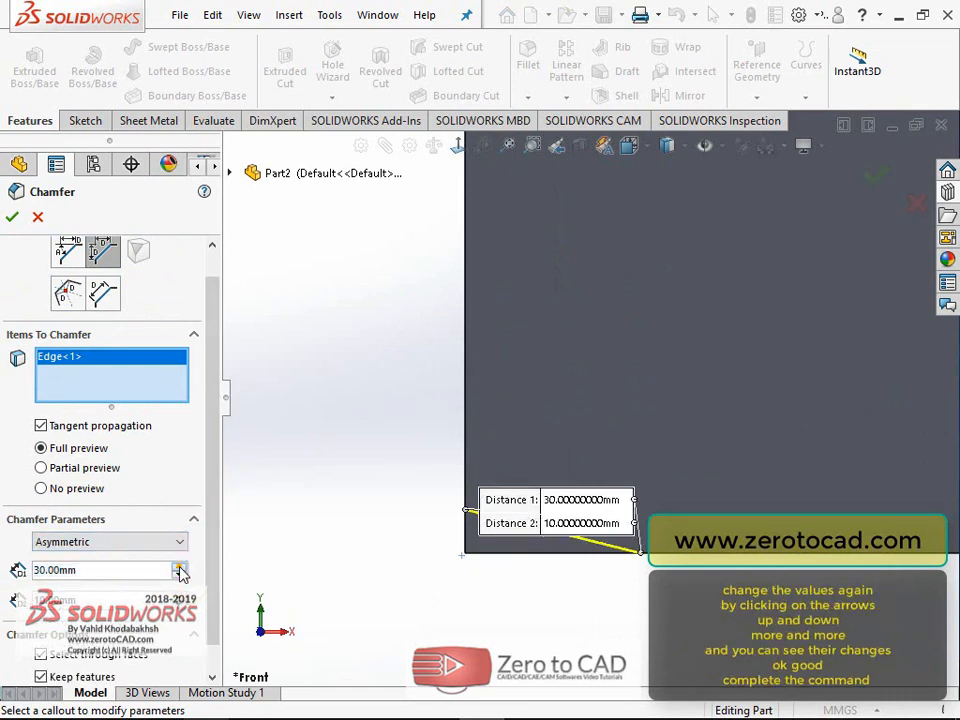
click(179, 566)
click(179, 566)
click(179, 566)
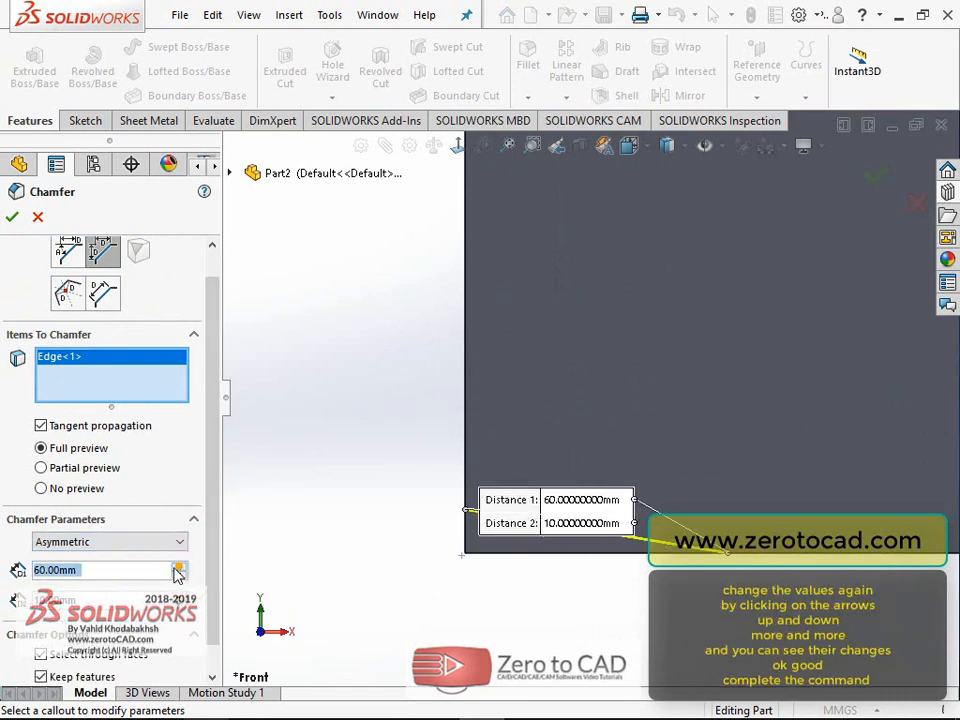
Vary Distance 2 of the asymmetric chamfer, raising it to 90 mm, lowering it below 50 mm and raising it back to 60 mm or more.
click(179, 595)
click(179, 595)
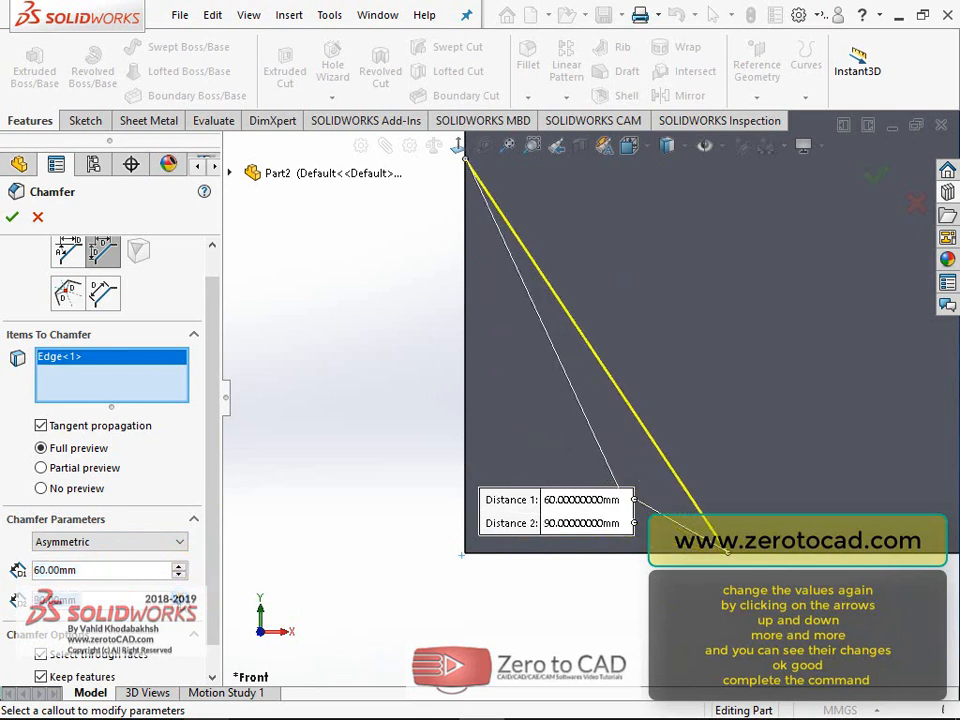
click(179, 595)
click(179, 605)
click(179, 605)
click(179, 605)
click(179, 605)
click(179, 605)
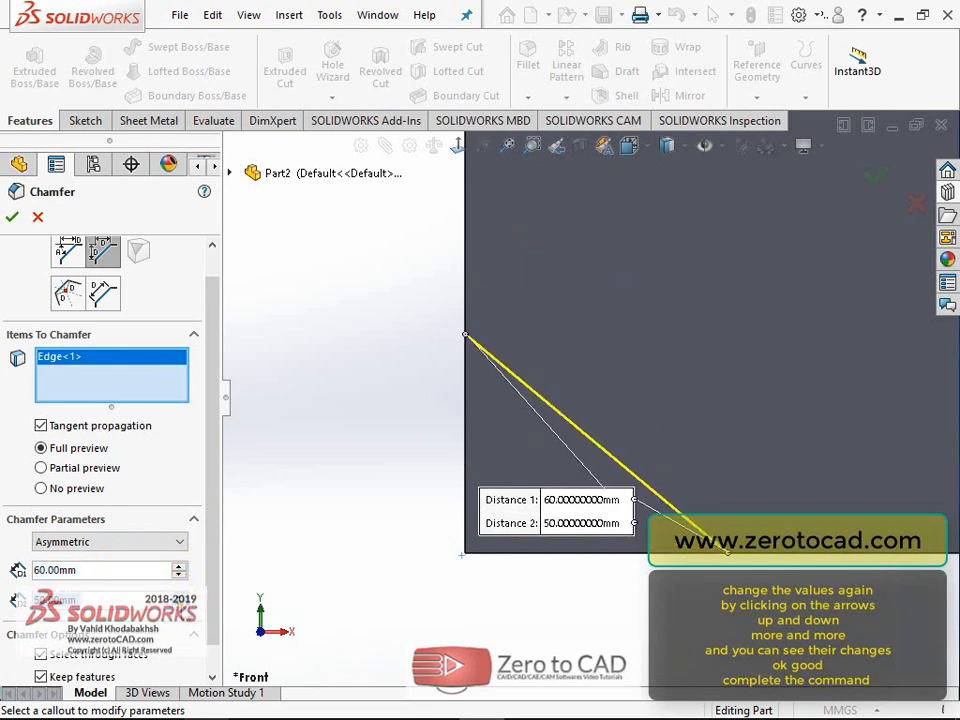
click(179, 605)
click(179, 605)
click(179, 605)
click(179, 595)
click(179, 595)
click(179, 595)
click(179, 595)
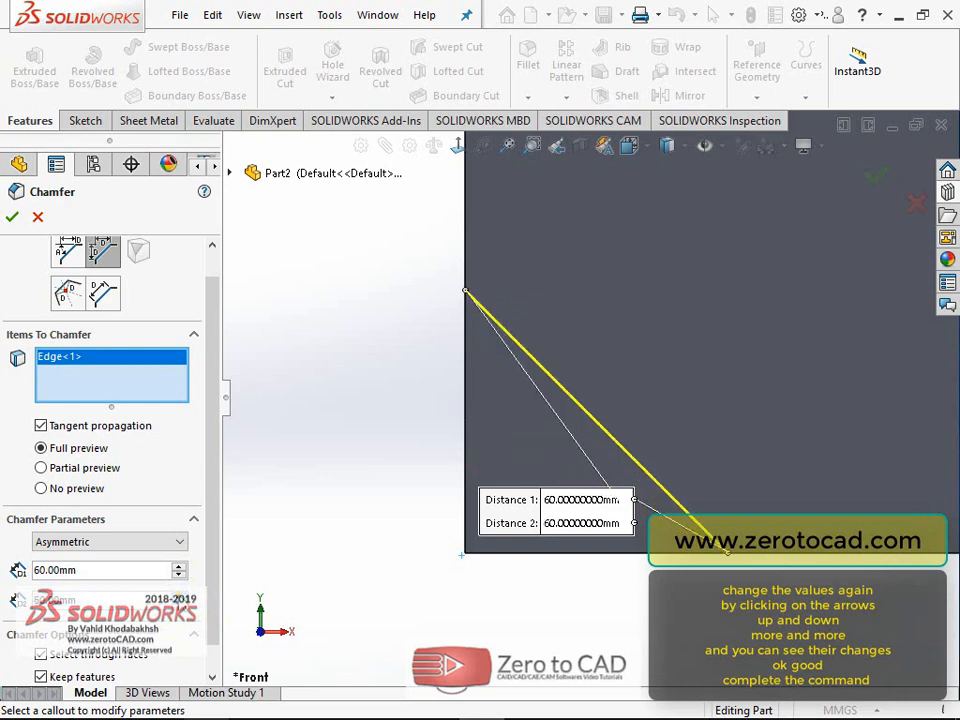
click(179, 595)
click(179, 595)
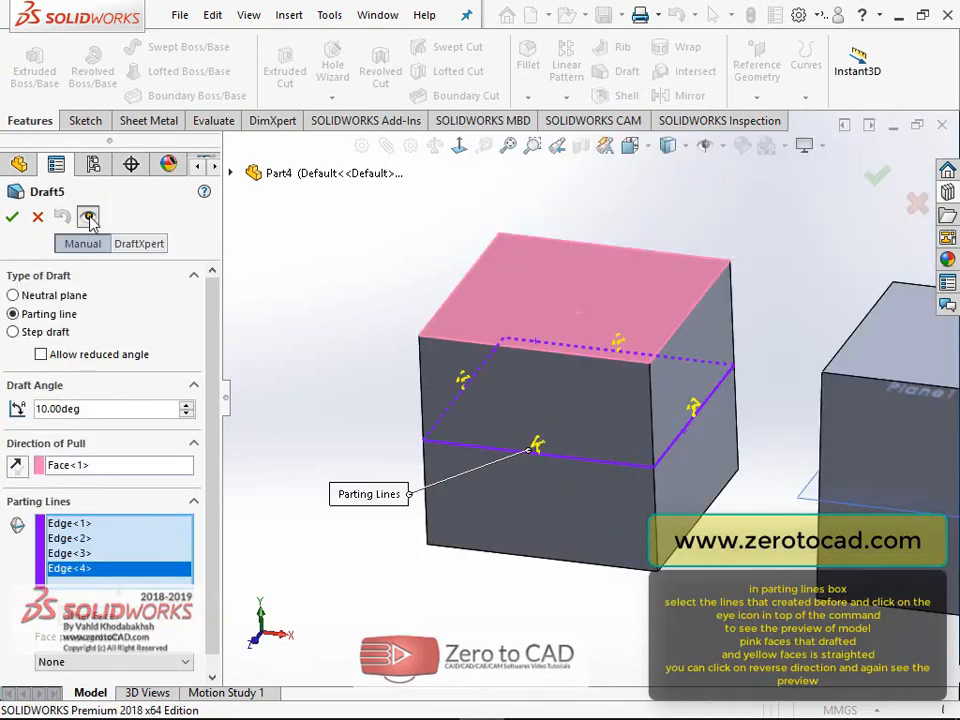
Inspect the detailed preview of the 10° parting line draft on the block, and return to the draft settings.
click(88, 217)
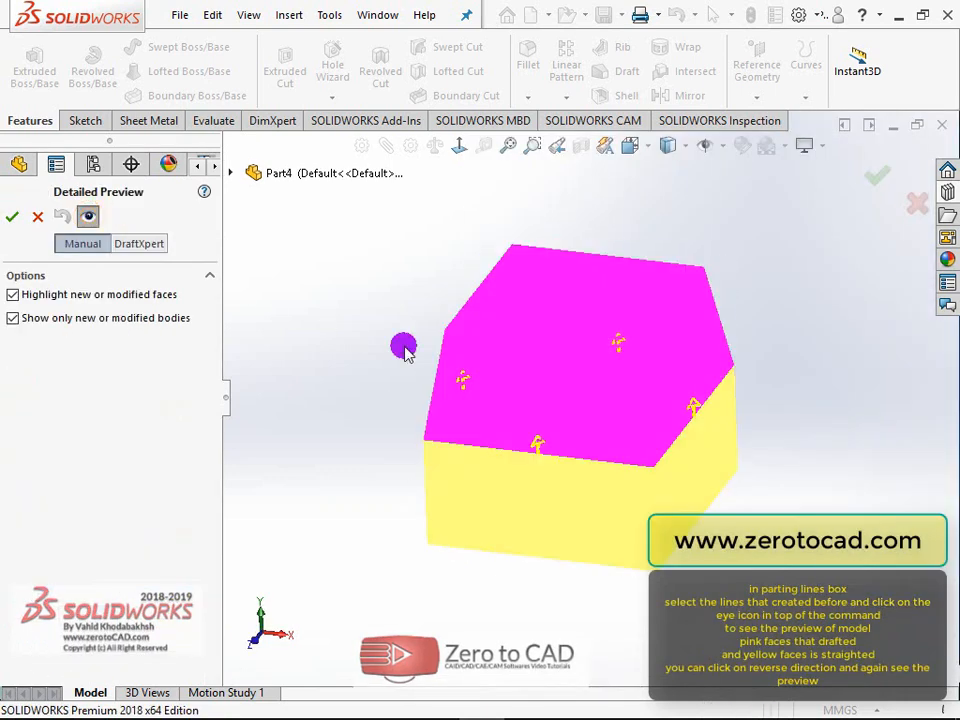
middle_drag(401, 349, 483, 373)
scroll(588, 398, up, 1)
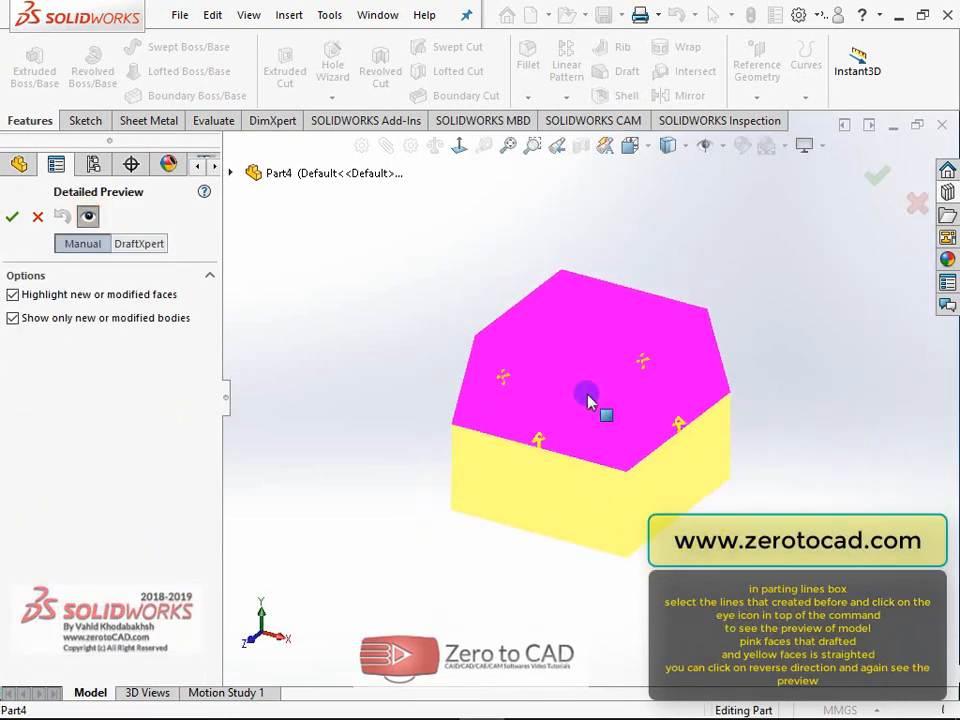
scroll(674, 435, down, 2)
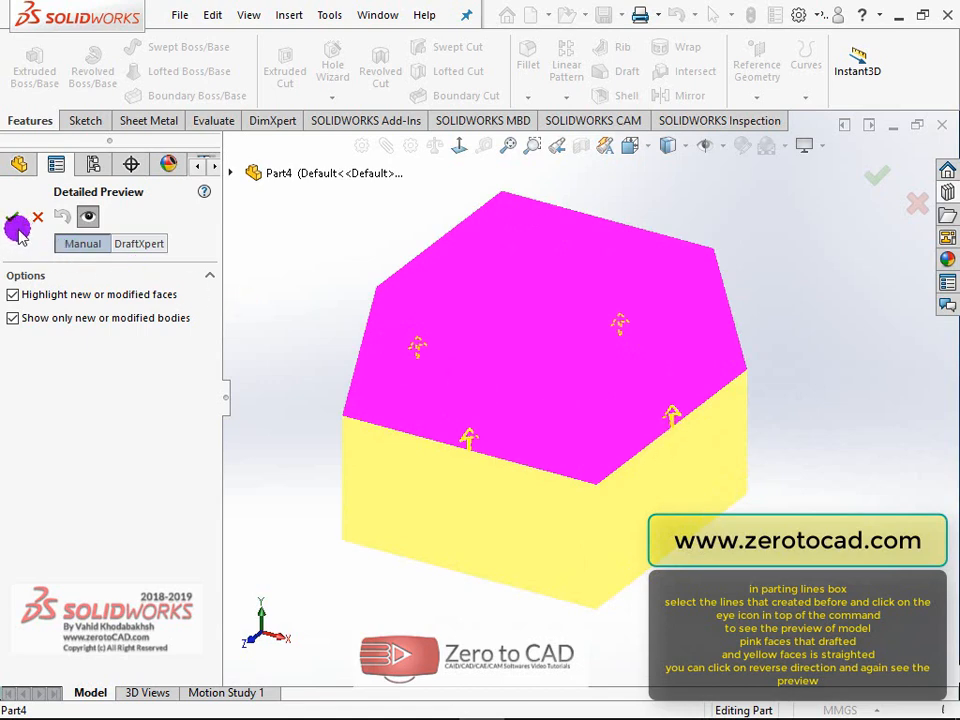
click(84, 219)
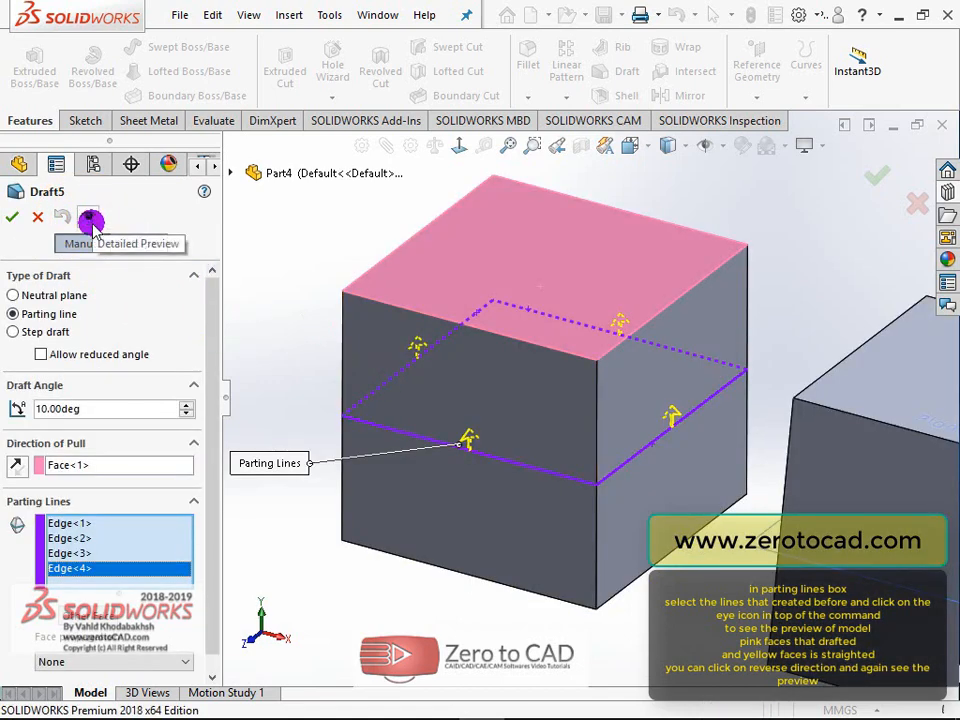
Reverse the parting line draft's direction of pull and inspect its detailed preview again.
drag(209, 335, 210, 364)
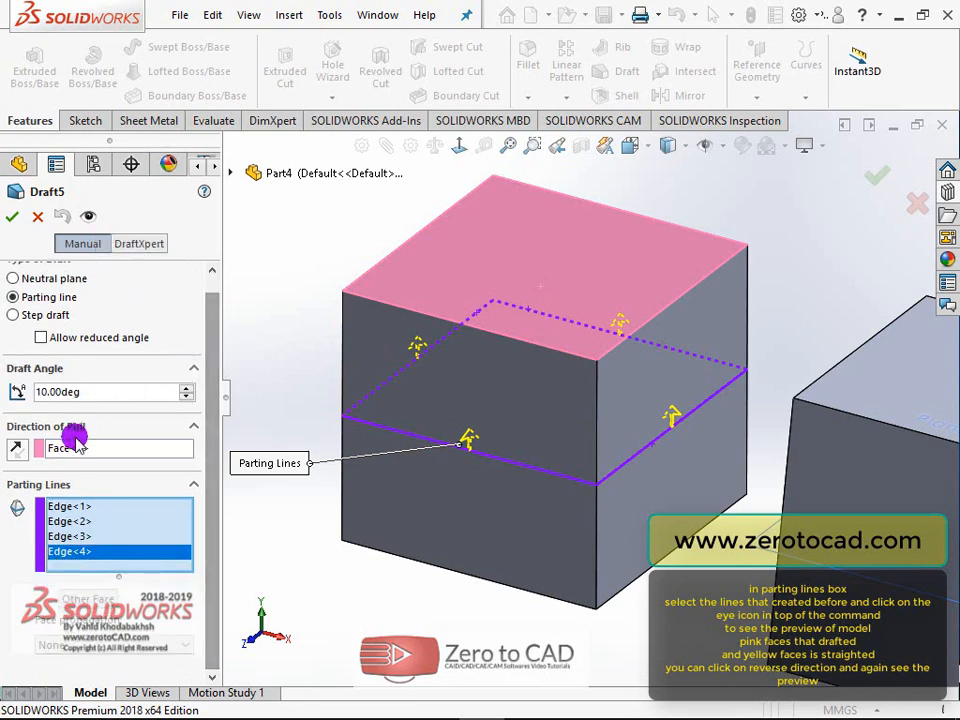
click(17, 447)
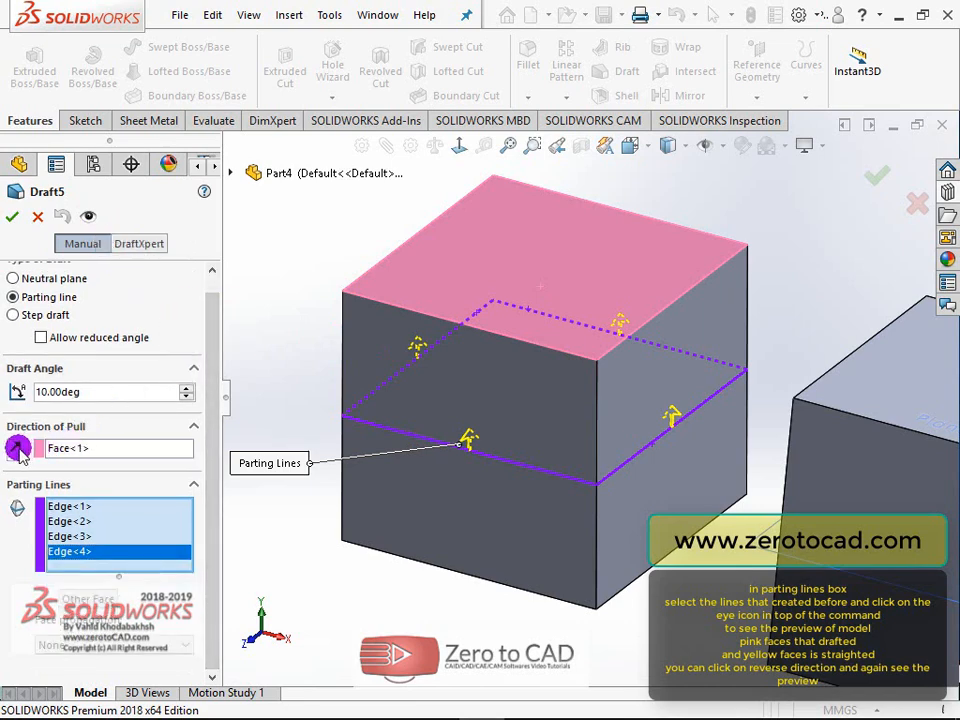
click(88, 218)
mouse_move(460, 310)
middle_down()
mouse_move(467, 287)
mouse_move(471, 302)
middle_up()
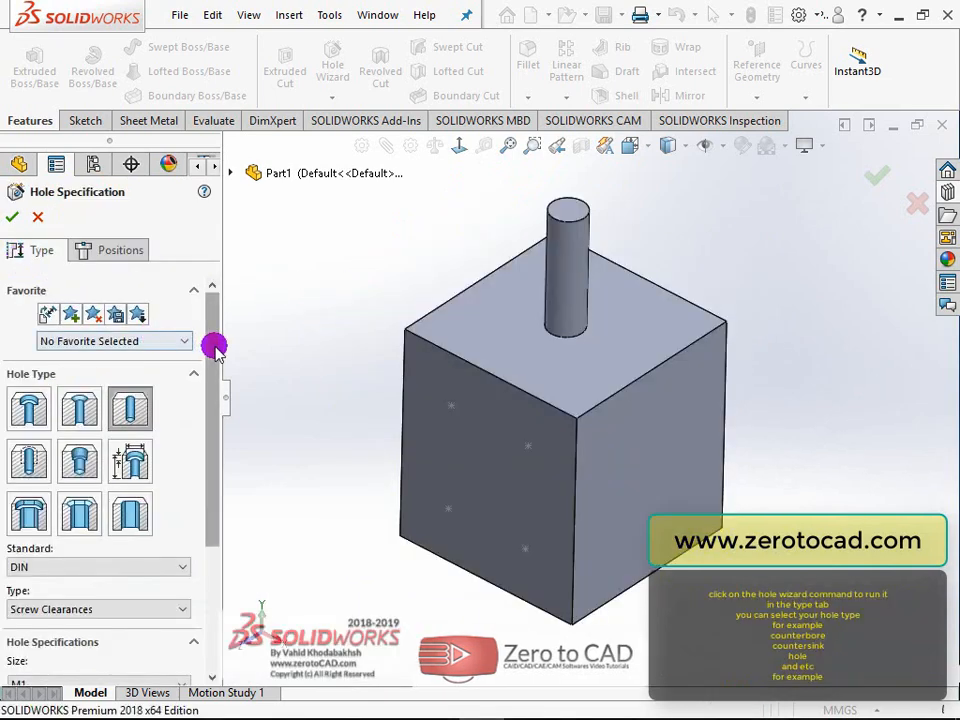
drag(214, 343, 218, 385)
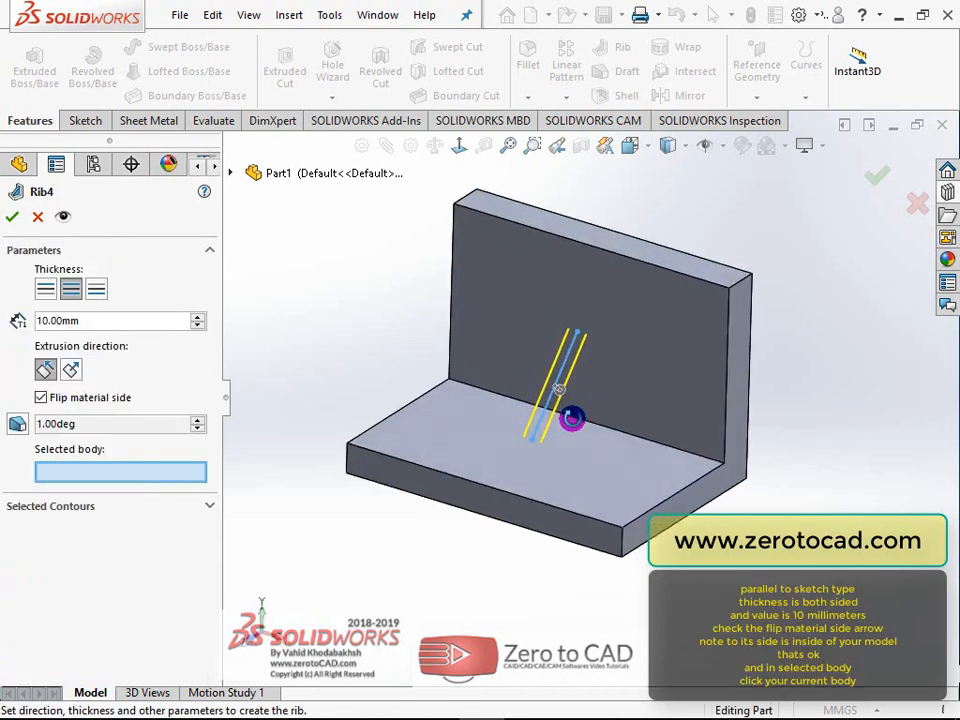
Create the rib between the base plate and the upright wall with its specified settings.
key(Return)
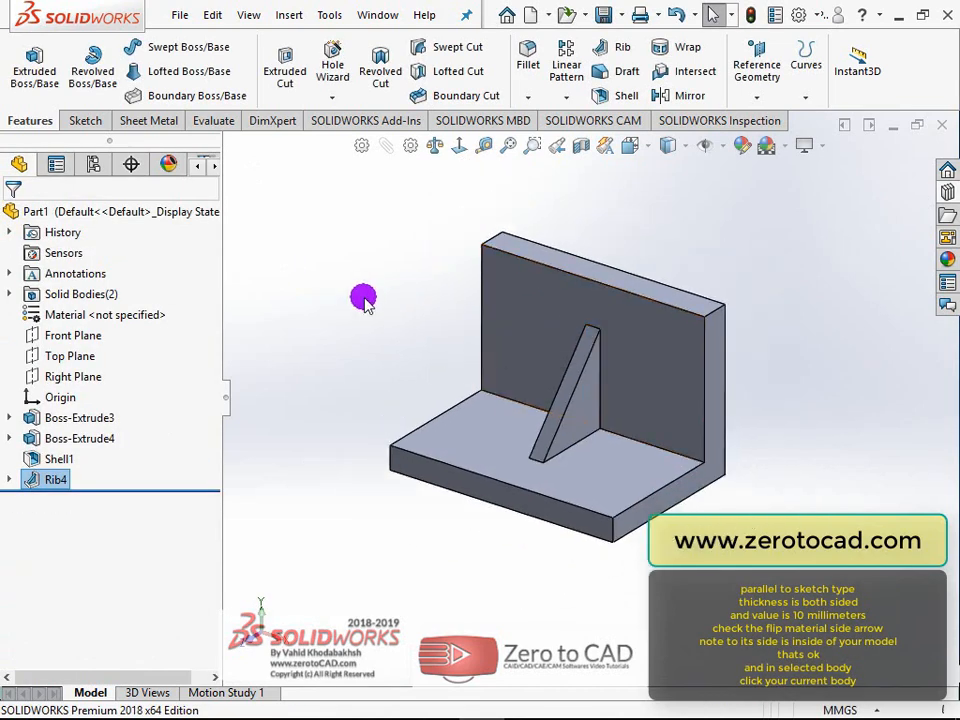
ctrl+middle_drag(365, 300, 439, 360)
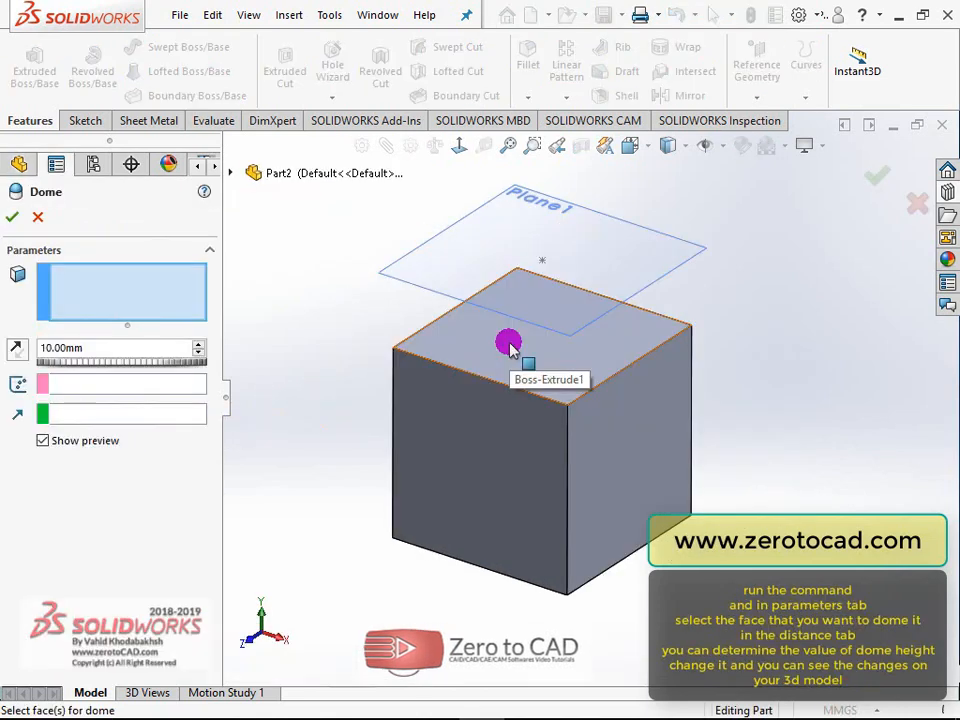
Select the cube's top face for the dome and increase the dome height to 80 mm, finishing with one decrement.
click(509, 345)
middle_drag(510, 298, 585, 268)
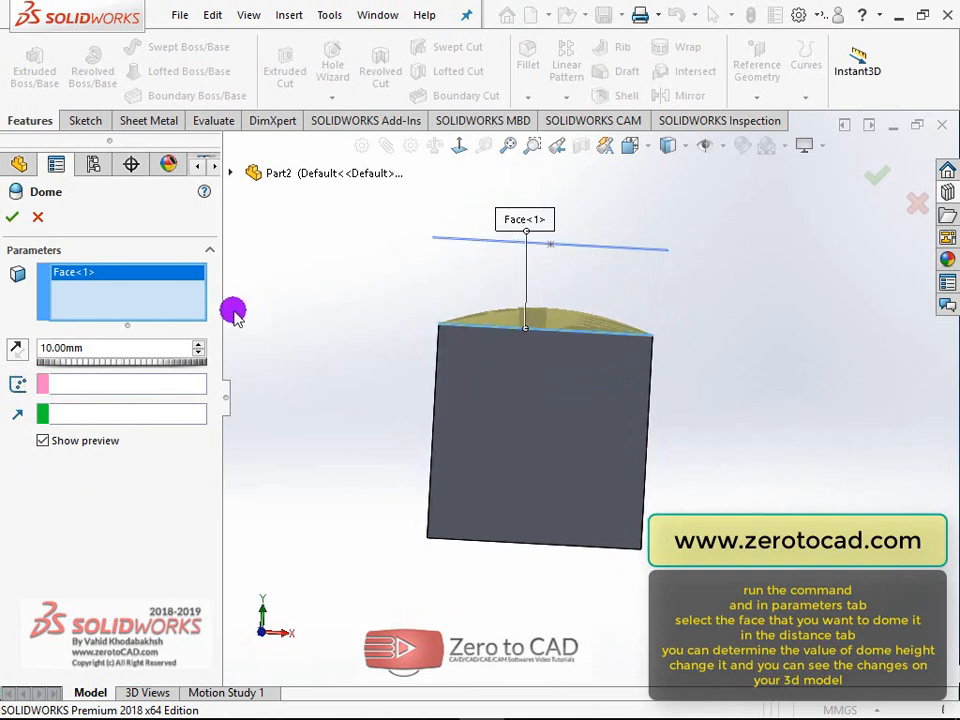
click(198, 344)
click(198, 344)
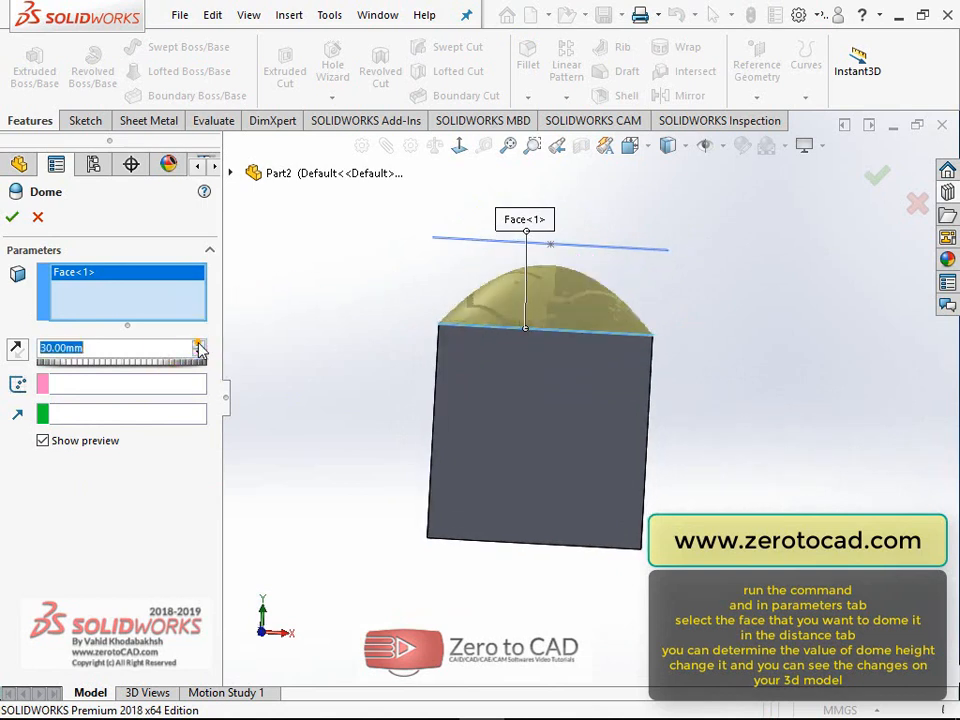
click(198, 344)
click(198, 344)
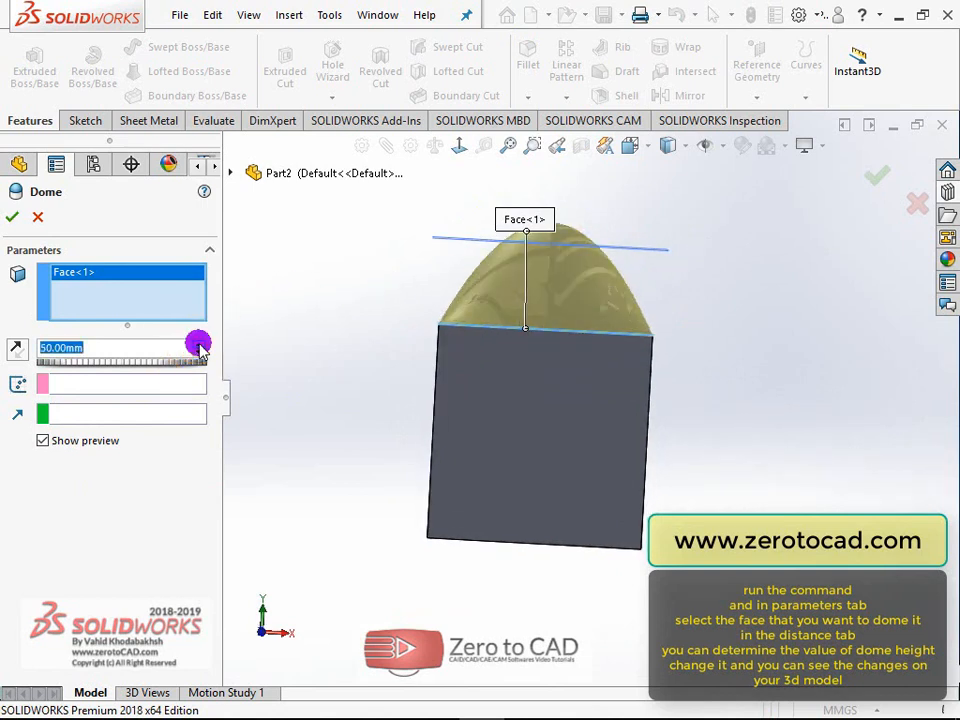
click(198, 344)
click(198, 344)
click(198, 344)
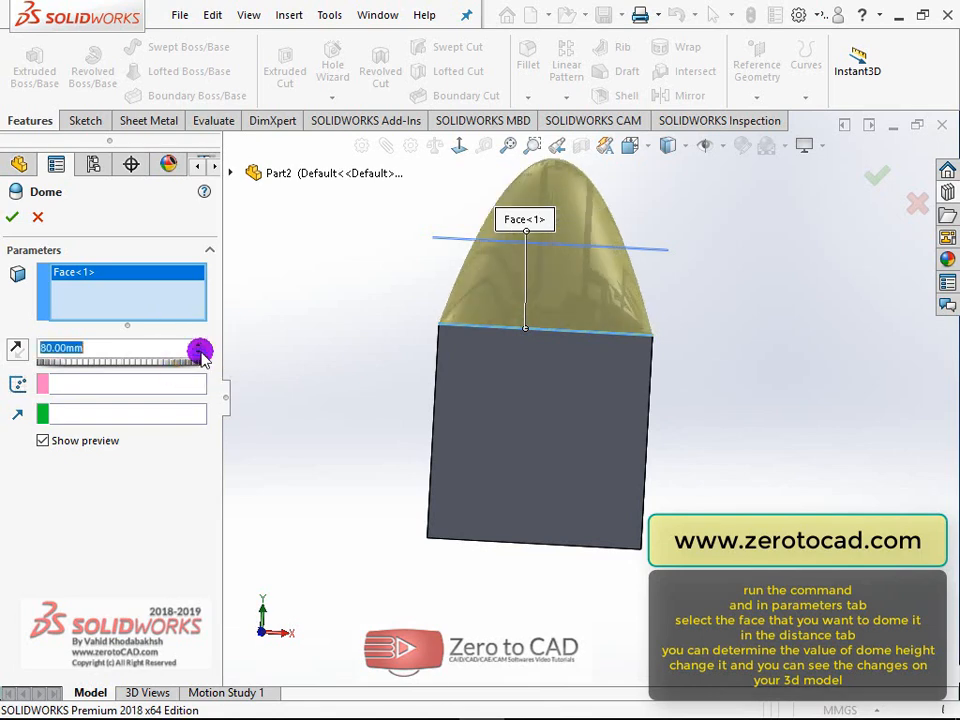
click(199, 356)
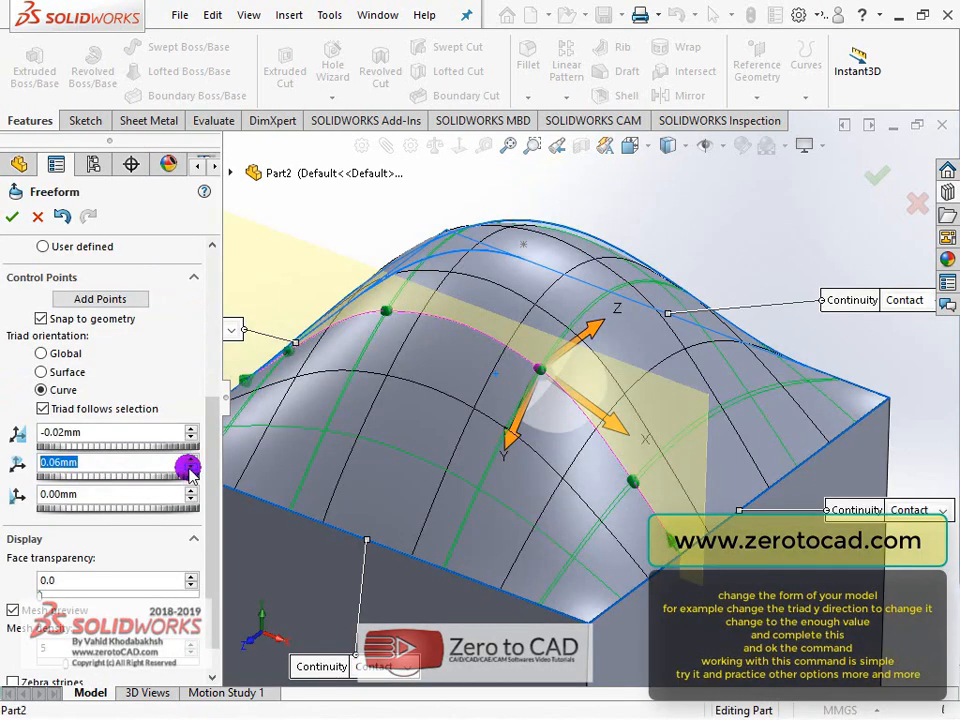
Set the selected freeform control point's triad X value to -3.77 mm and its Y value to -0.26 mm.
drag(190, 472, 97, 460)
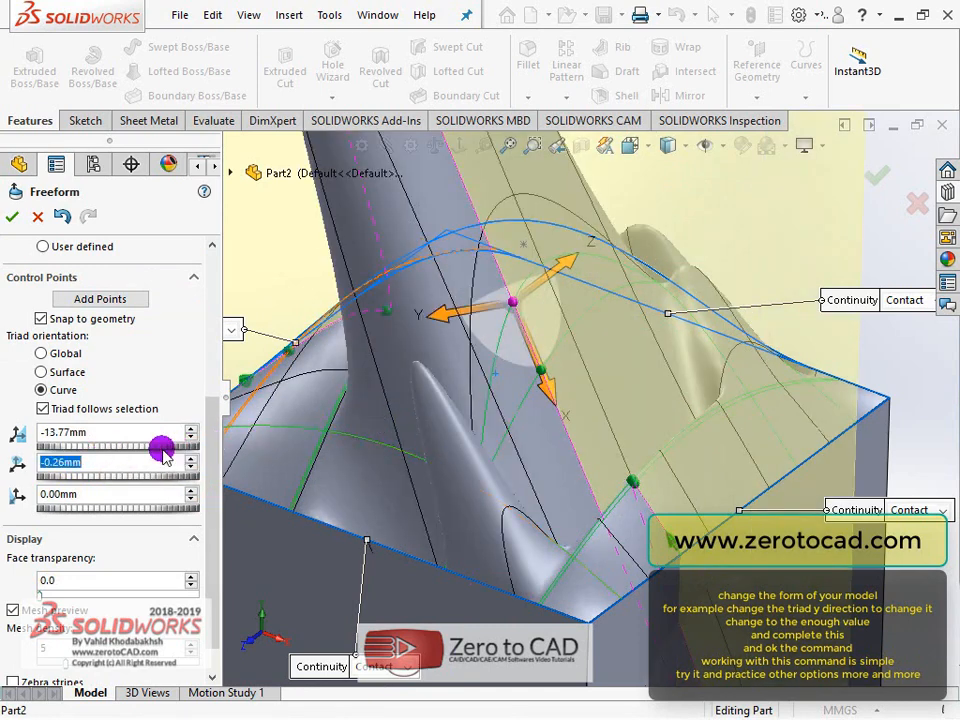
click(190, 428)
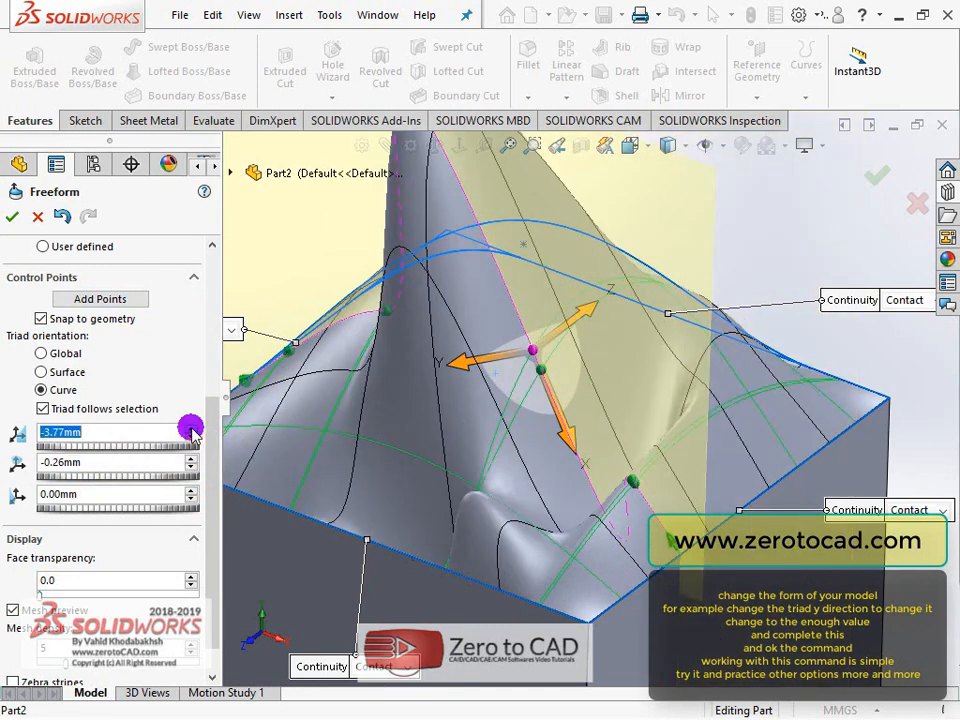
middle_drag(528, 476, 560, 366)
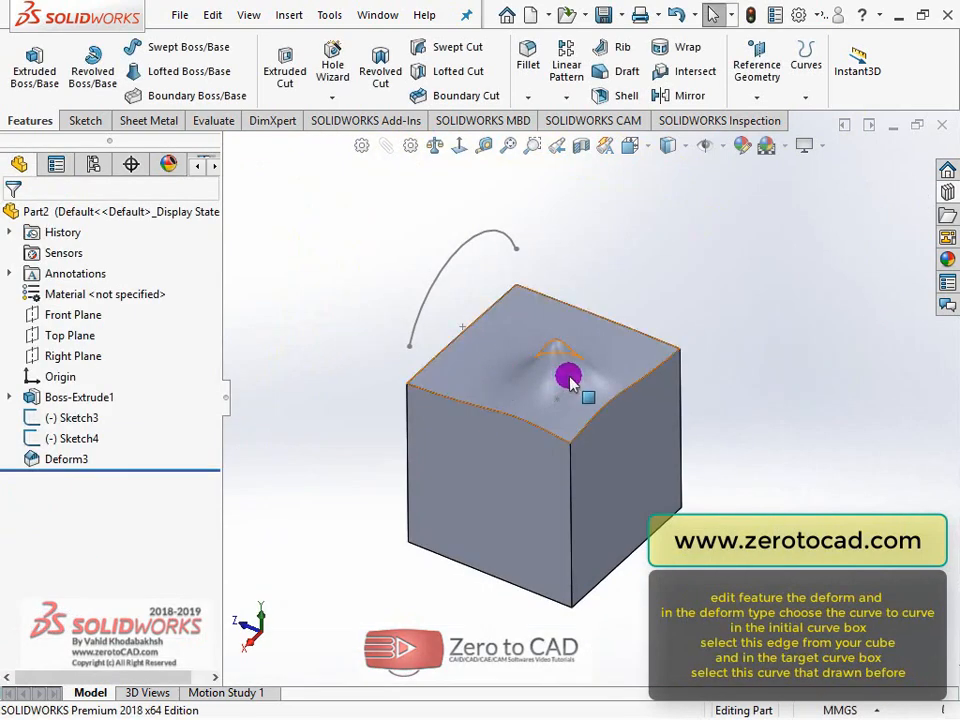
Edit the existing Deform3 feature and change its deform type to Curve to curve.
scroll(578, 385, down, 5)
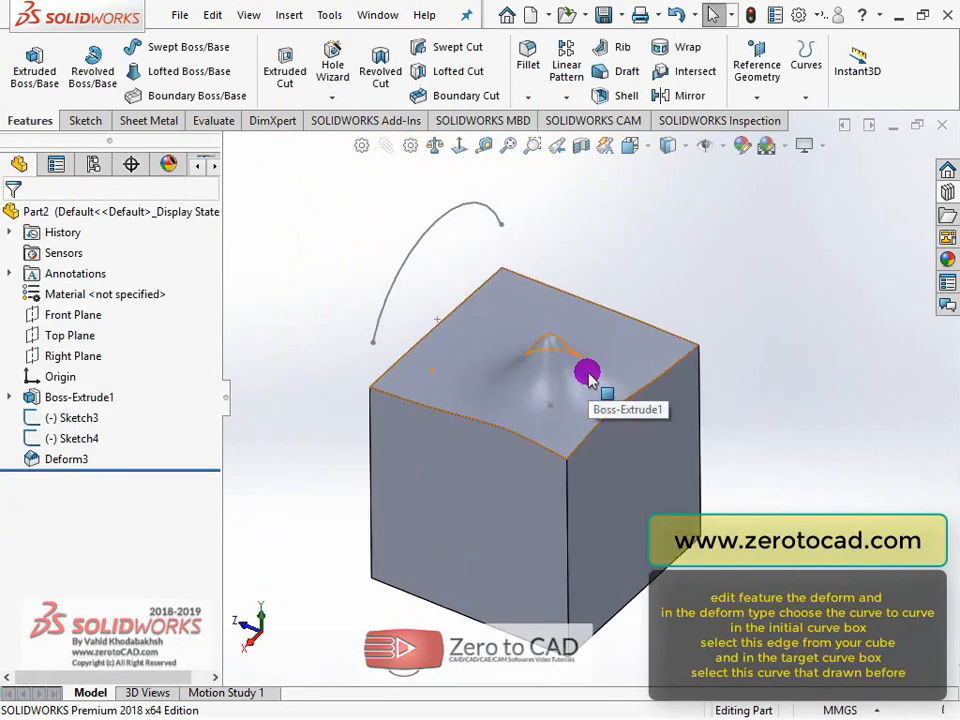
scroll(585, 383, up, 2)
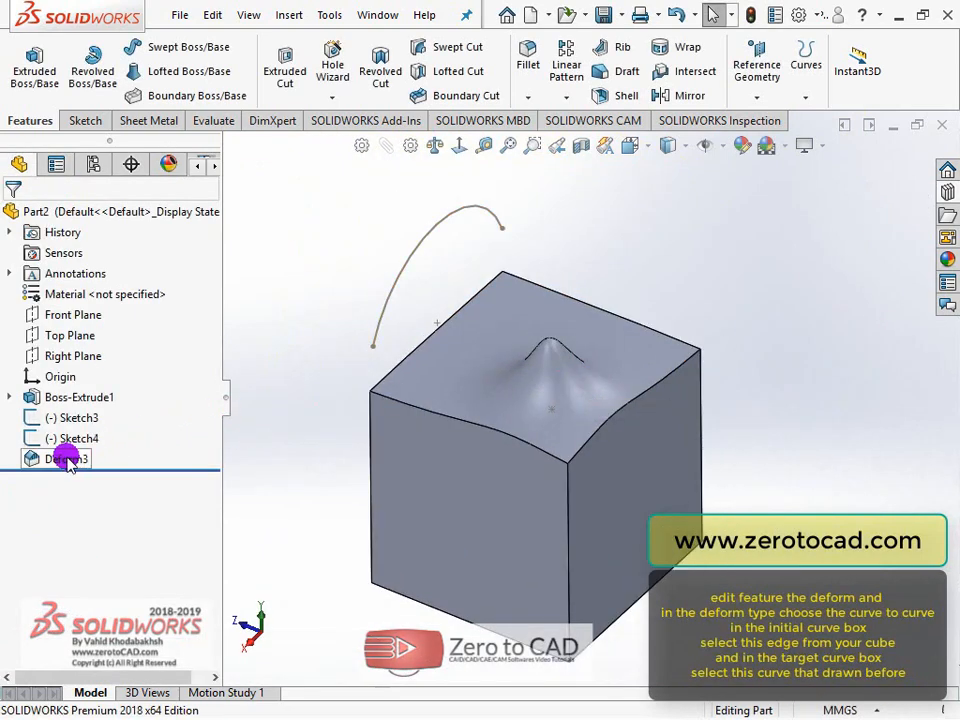
right_click(68, 463)
click(81, 231)
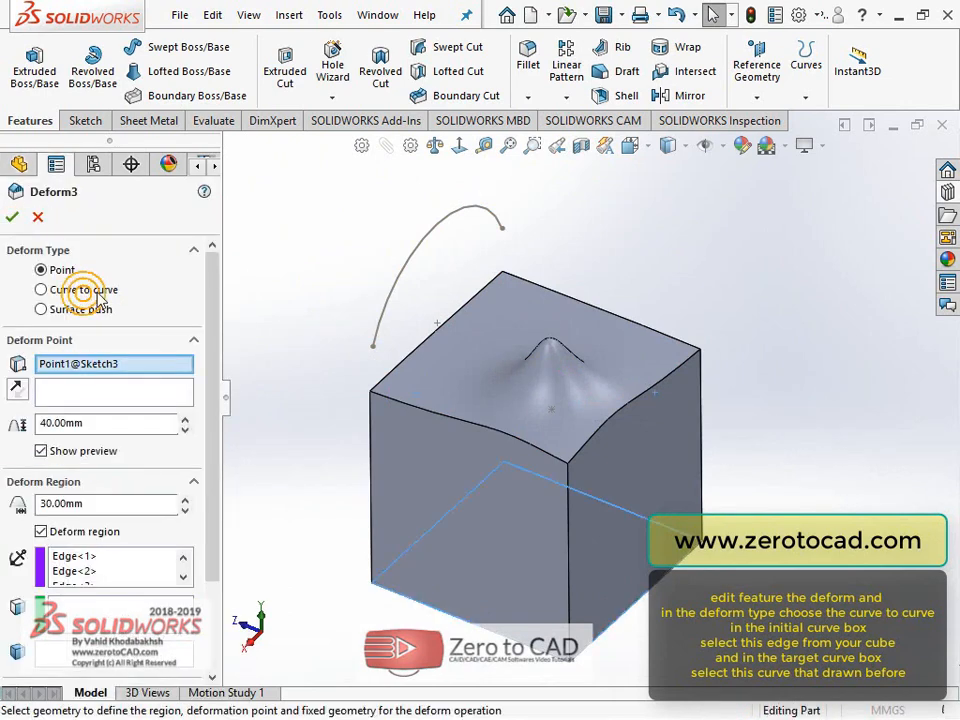
click(90, 290)
mouse_move(208, 296)
mouse_down()
mouse_move(208, 334)
mouse_move(205, 303)
mouse_up()
Assign the cube's top edge nearest the arc as the initial curve and the sketched arc as the target curve.
click(80, 328)
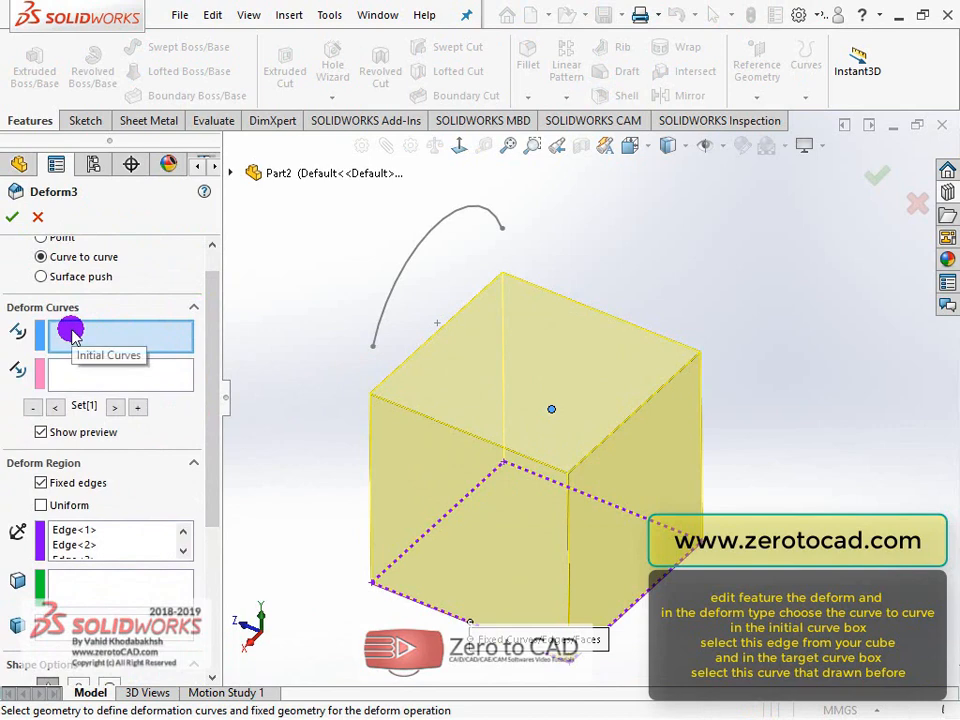
click(430, 340)
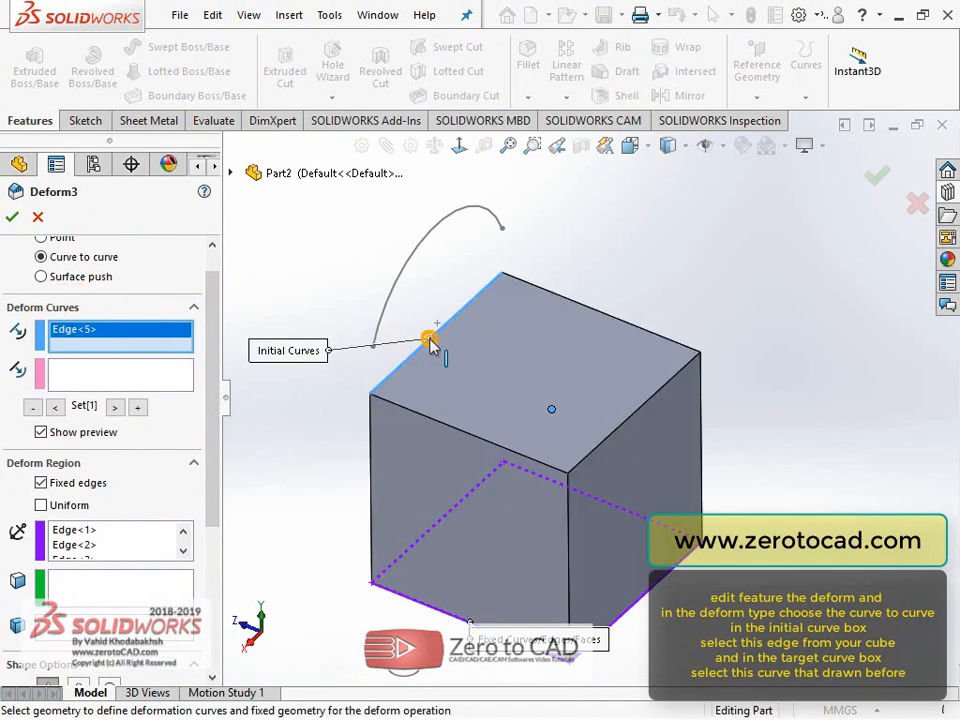
click(107, 377)
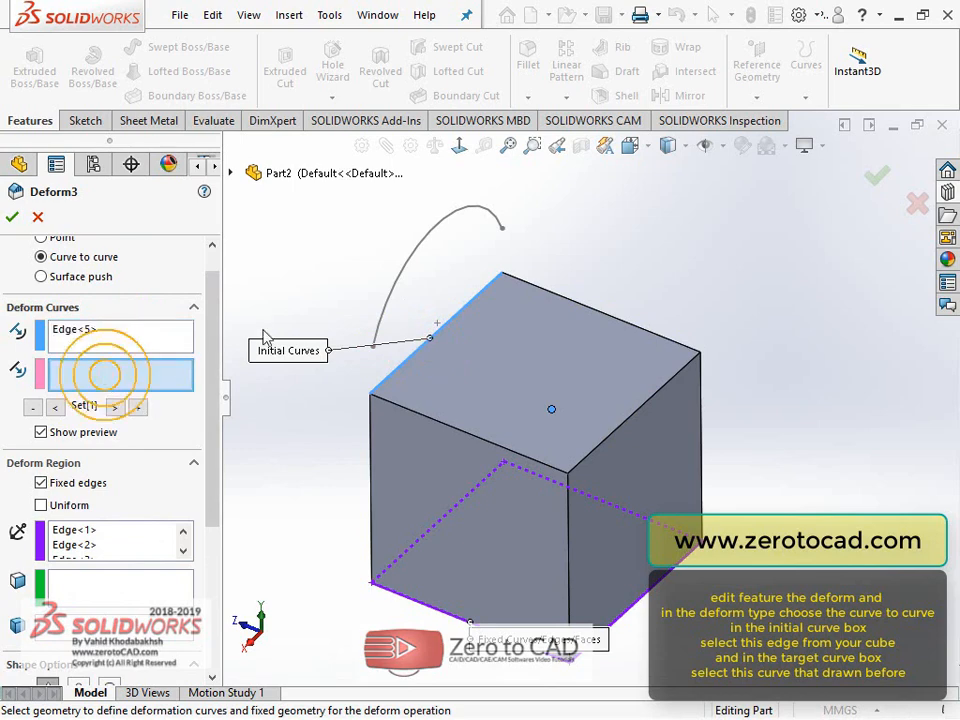
click(410, 272)
mouse_move(424, 354)
middle_down()
mouse_move(418, 343)
mouse_move(509, 308)
mouse_move(544, 386)
mouse_move(499, 349)
mouse_move(531, 349)
mouse_move(529, 377)
middle_up()
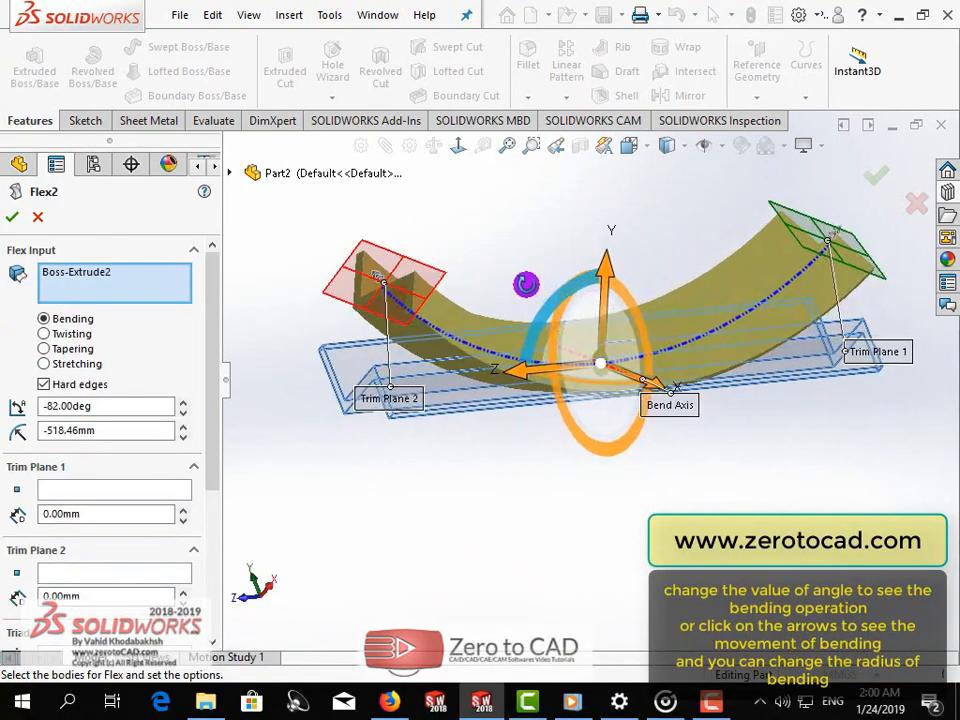
Shift the flex triad along its Z axis towards Trim Plane 2 and set the bending angle to -85°.
middle_drag(525, 283, 522, 338)
scroll(576, 326, down, 1)
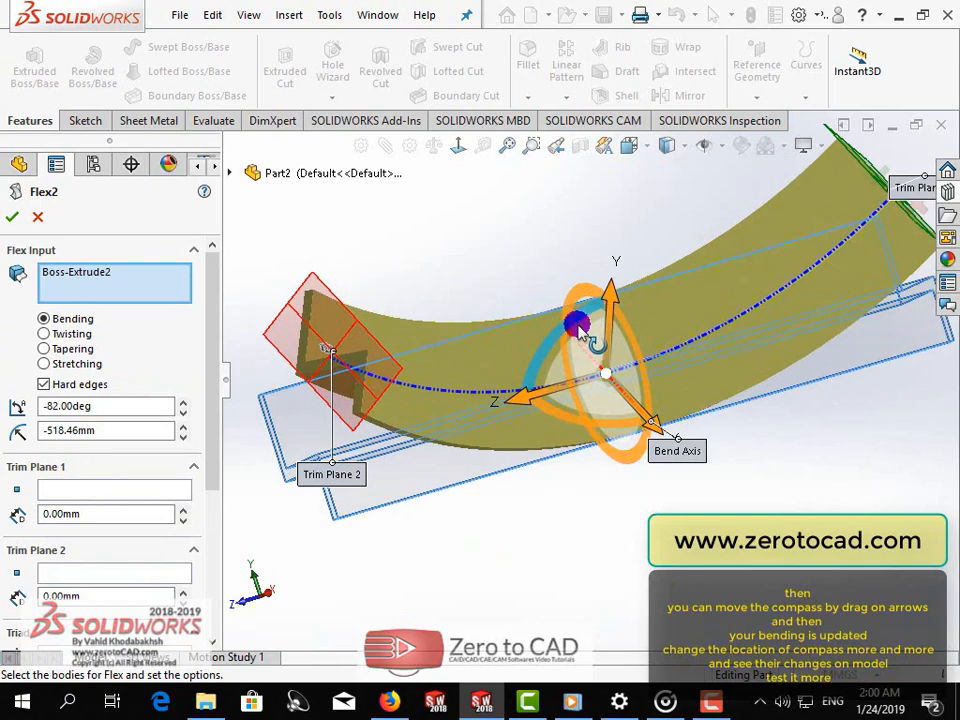
drag(532, 402, 450, 381)
middle_drag(380, 202, 352, 212)
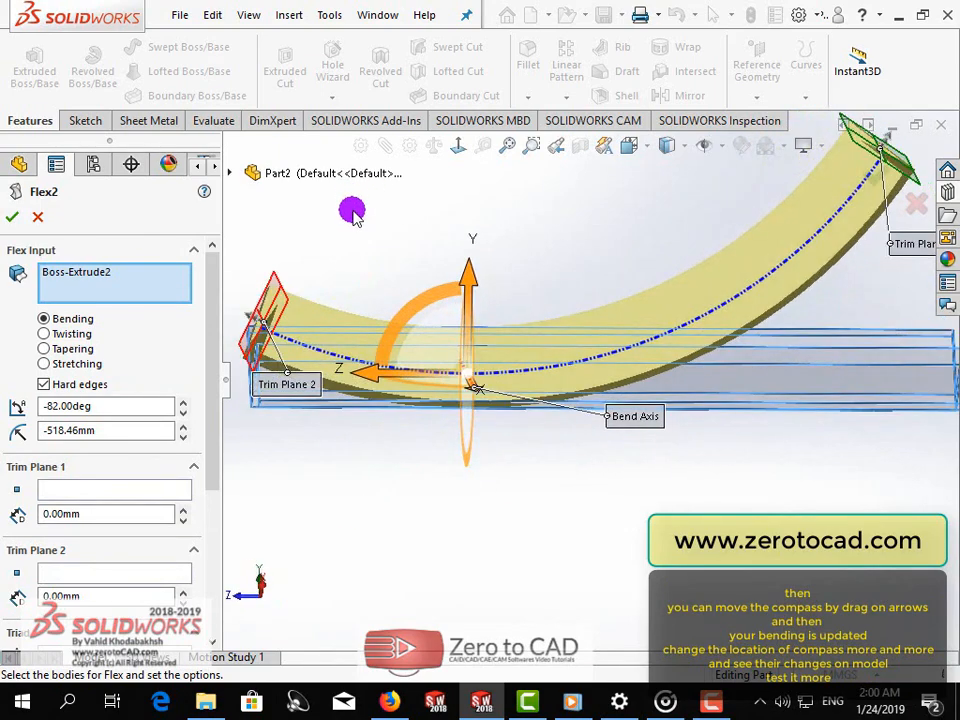
click(183, 412)
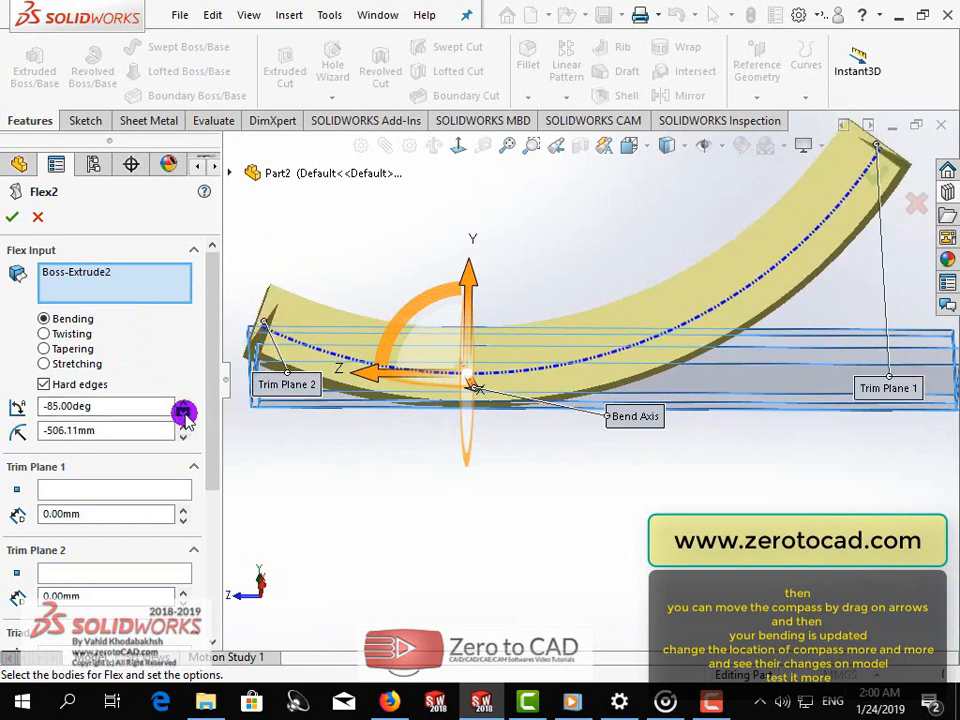
Adjust the flex feature's bending angle by one increment.
click(182, 402)
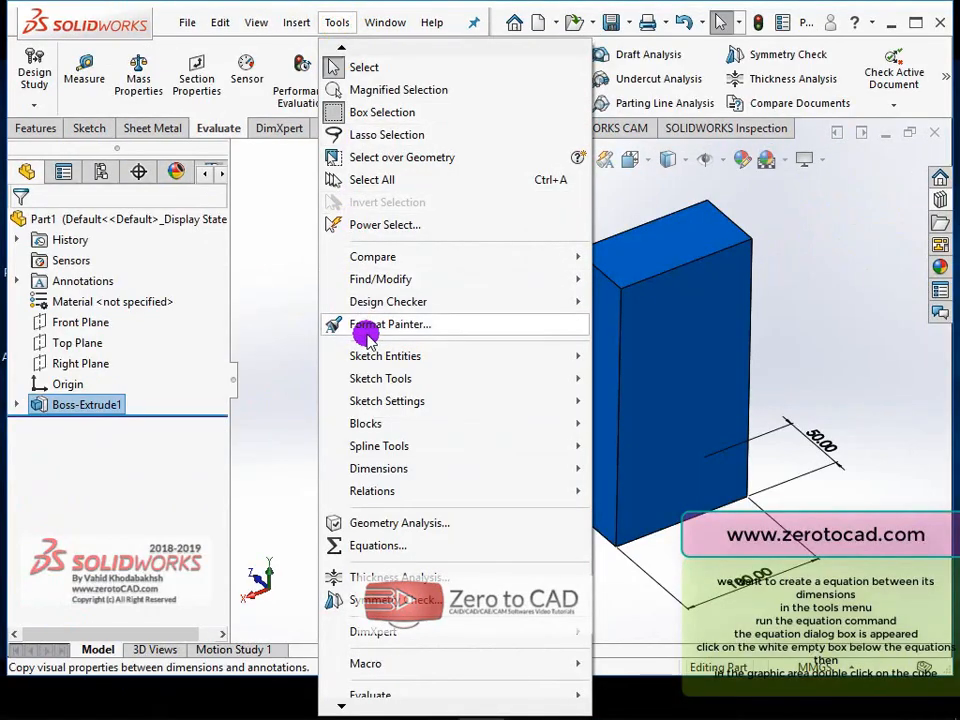
Open the equations manager for the block and reposition its dialog so the block's dimensions can be picked.
click(381, 549)
scroll(500, 460, up, 2)
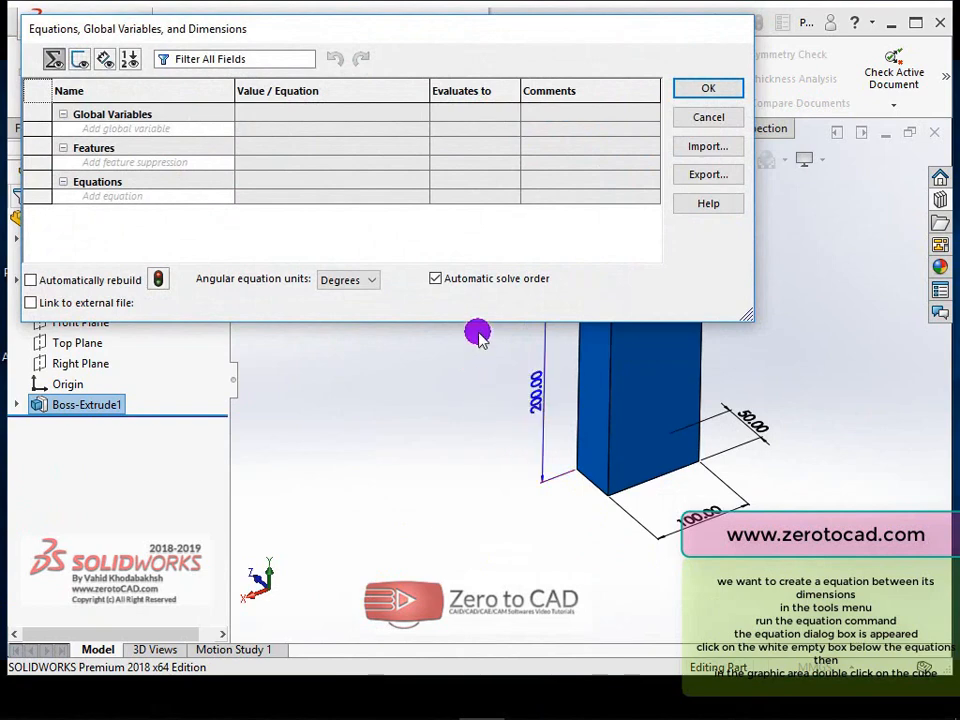
scroll(480, 335, down, 3)
scroll(741, 429, up, 2)
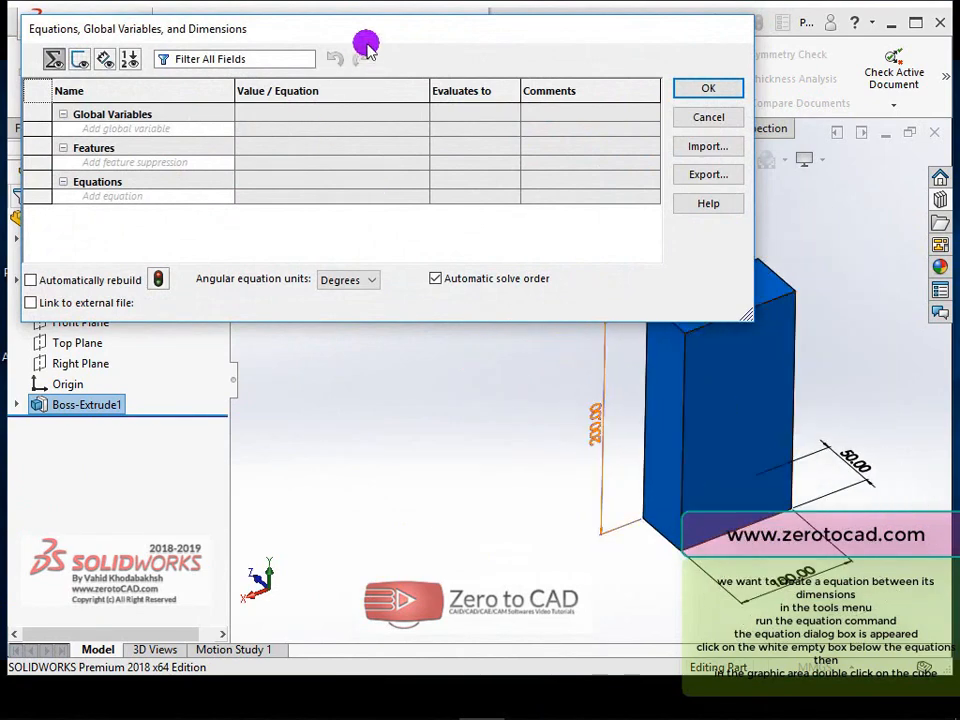
drag(341, 33, 333, 27)
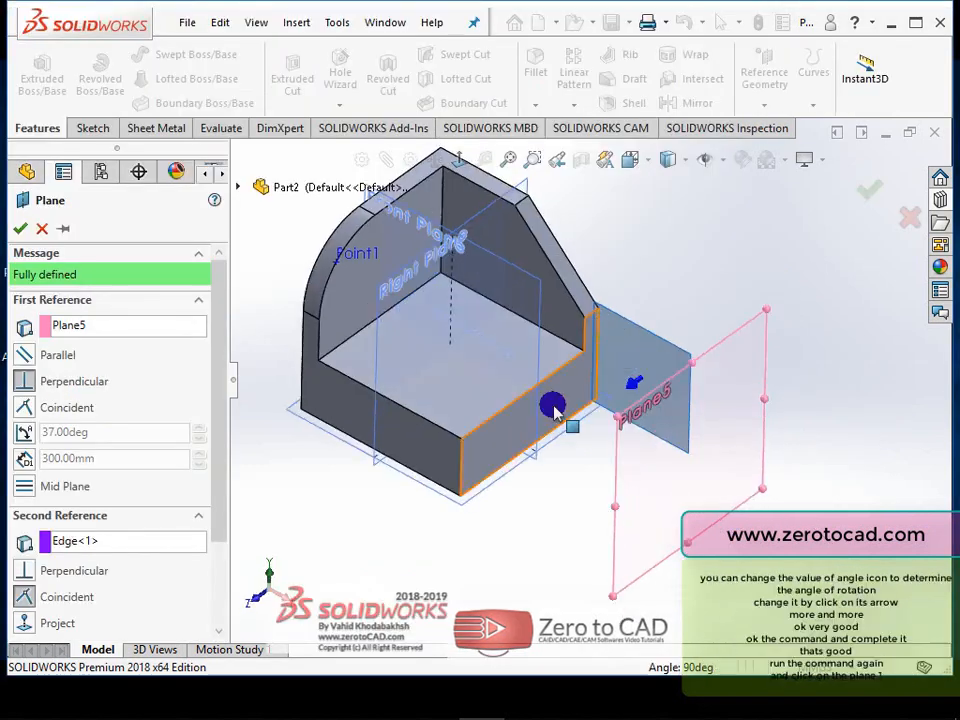
Define the new plane at an angle of 32° to Plane5 through the selected edge and flip its offset.
click(25, 432)
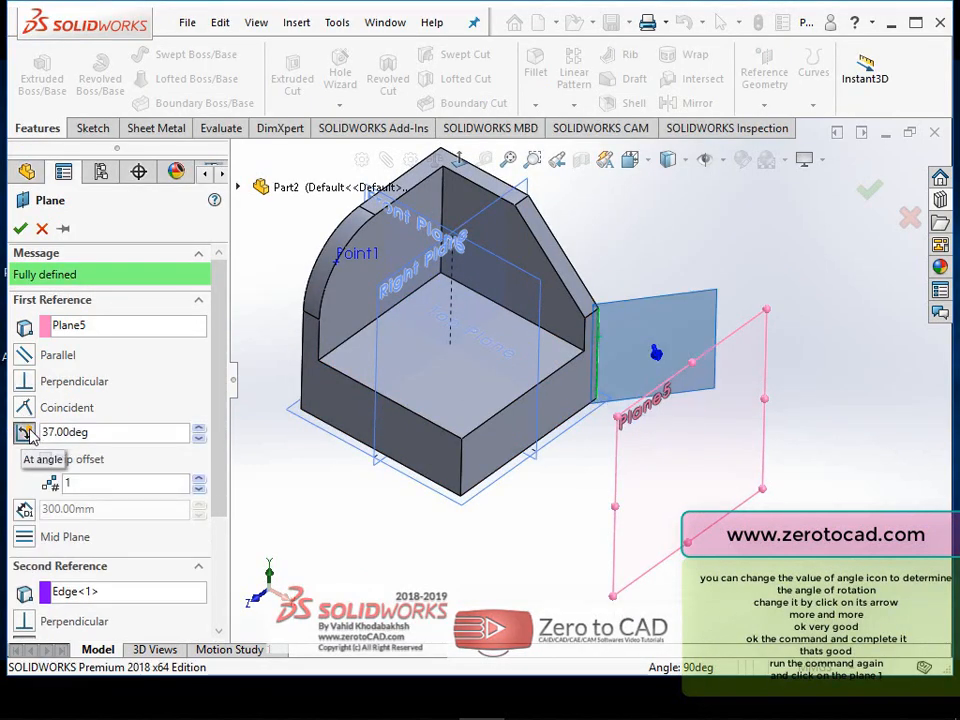
click(199, 440)
click(199, 440)
click(199, 440)
click(199, 440)
click(199, 440)
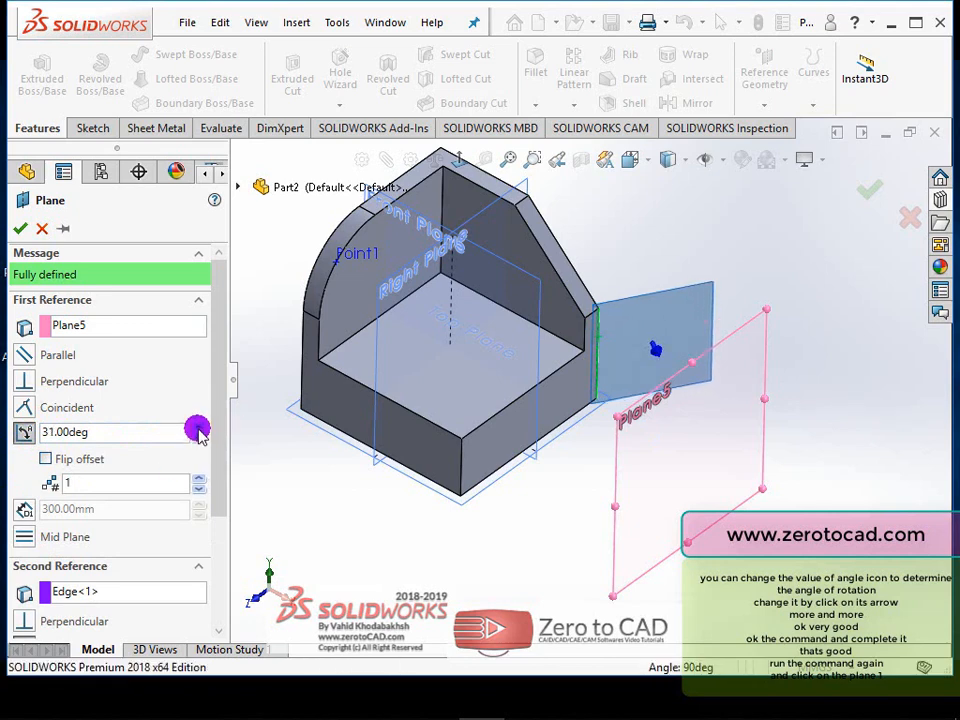
click(199, 429)
click(198, 440)
click(198, 440)
click(198, 440)
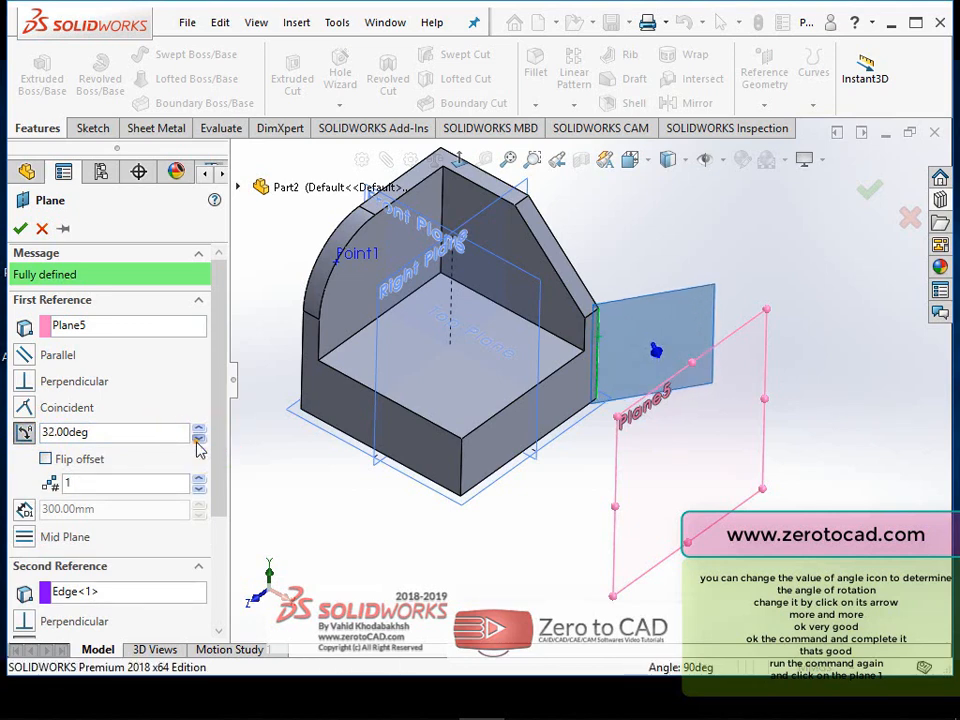
click(45, 458)
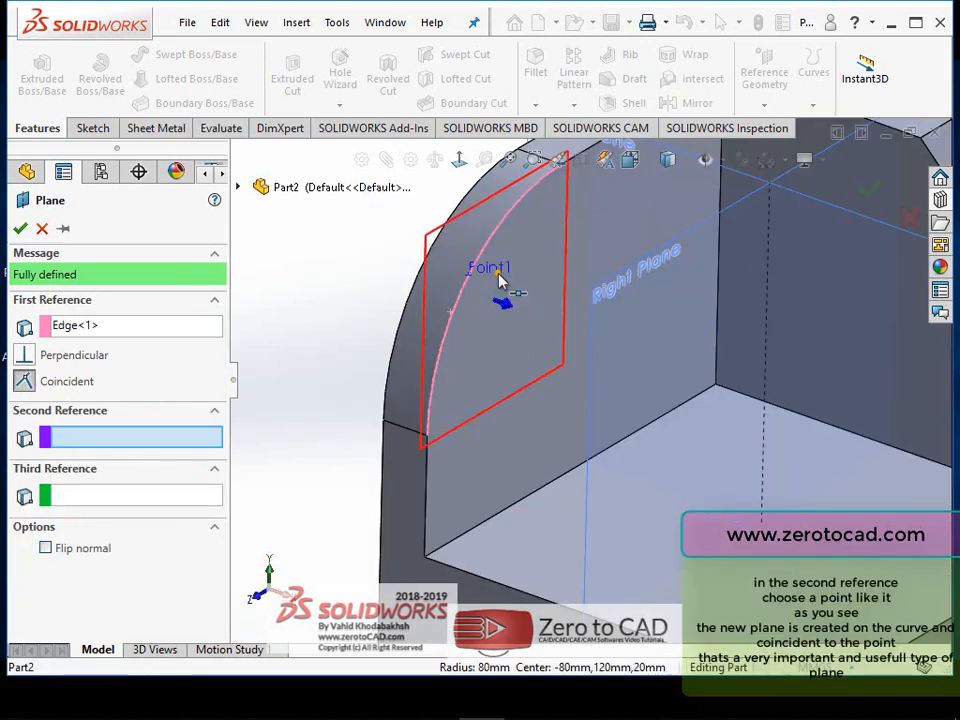
Assign Point1 on the arc edge as the second reference so the new plane is perpendicular to the curve.
click(500, 280)
scroll(500, 295, up, 3)
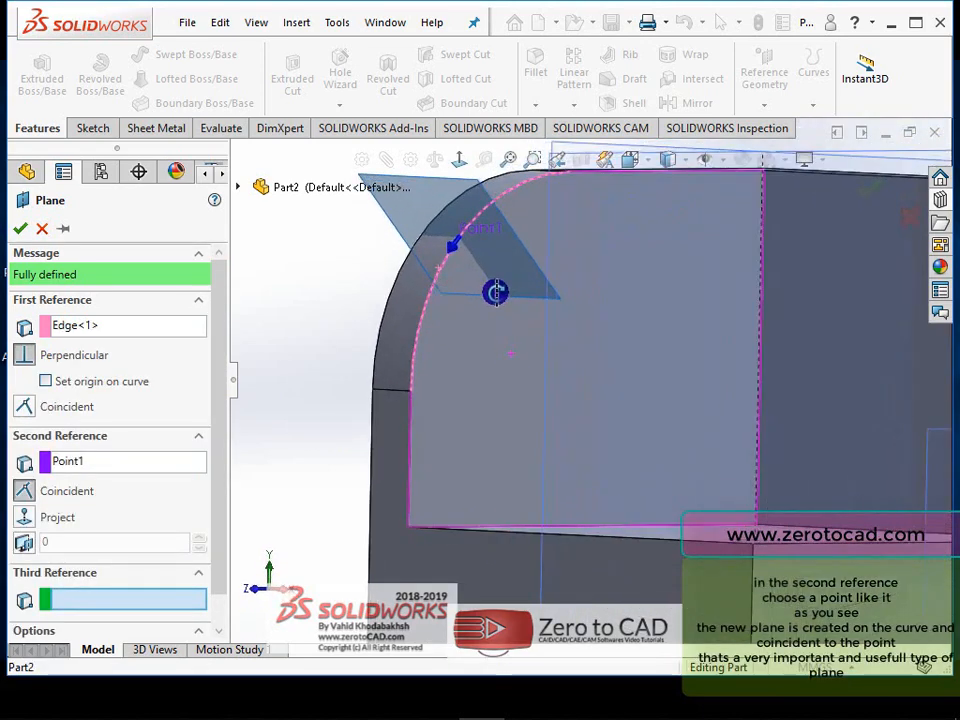
scroll(512, 318, down, 3)
middle_drag(549, 336, 574, 407)
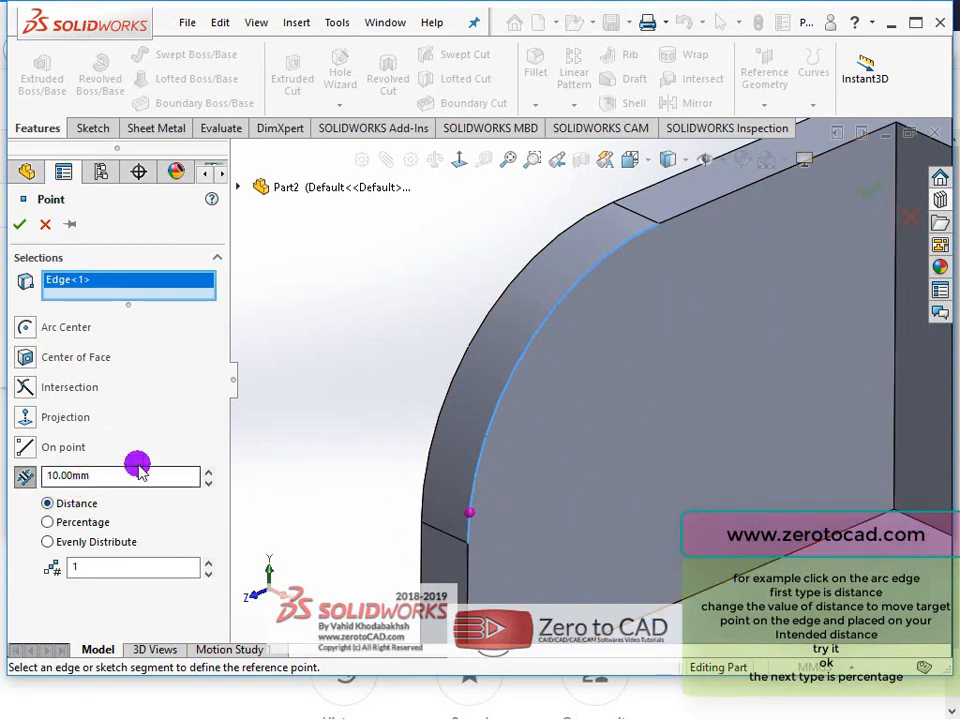
Increase the reference point's distance along the arc edge to 100 mm.
scroll(544, 346, up, 1)
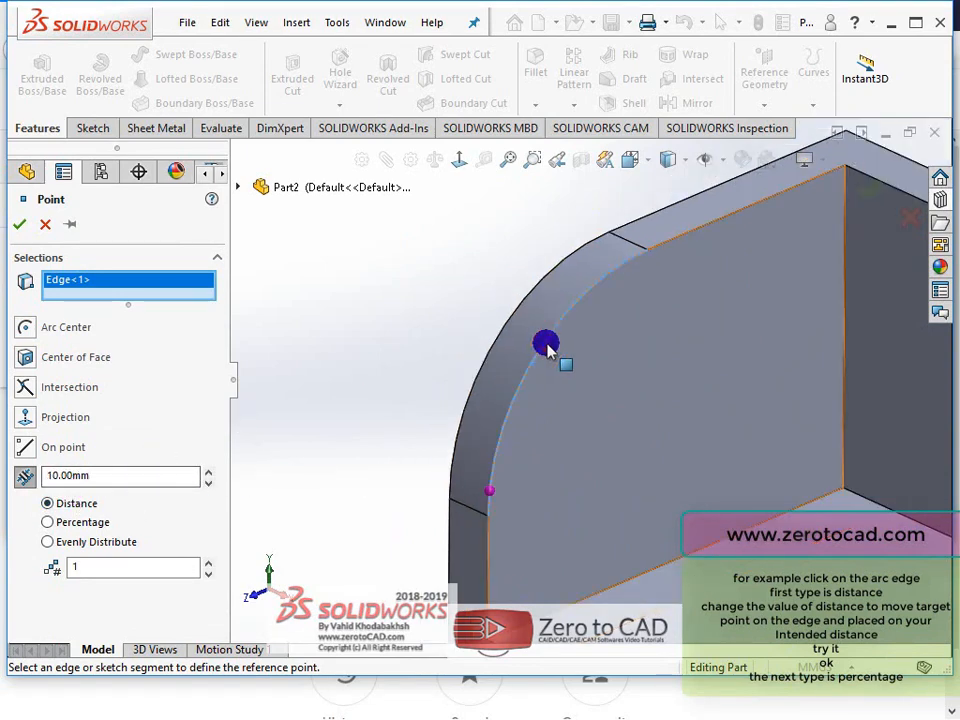
click(208, 474)
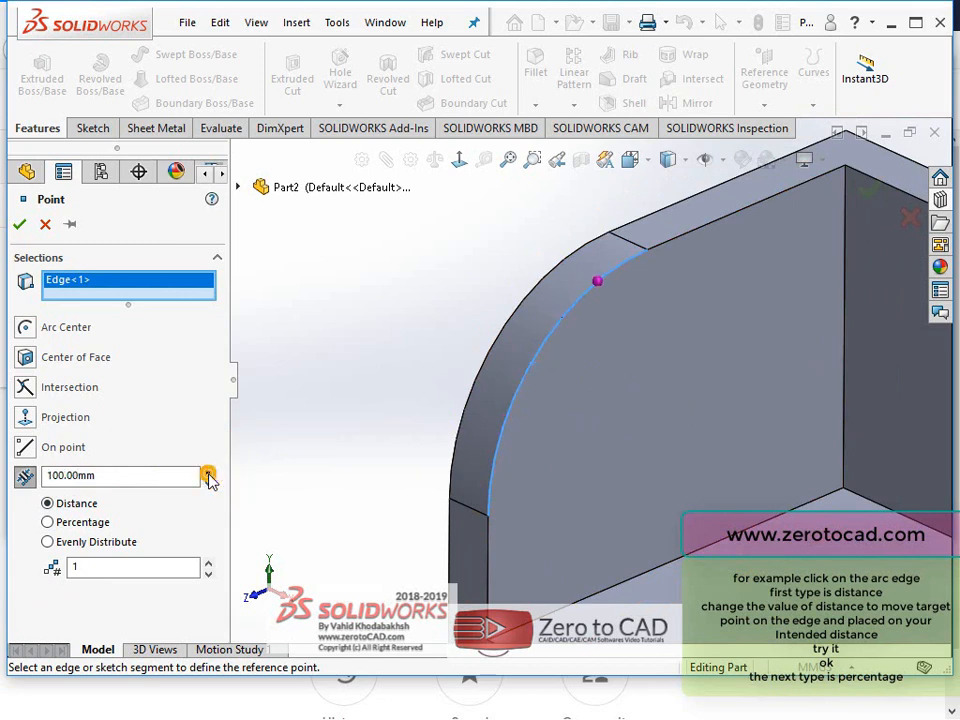
click(208, 474)
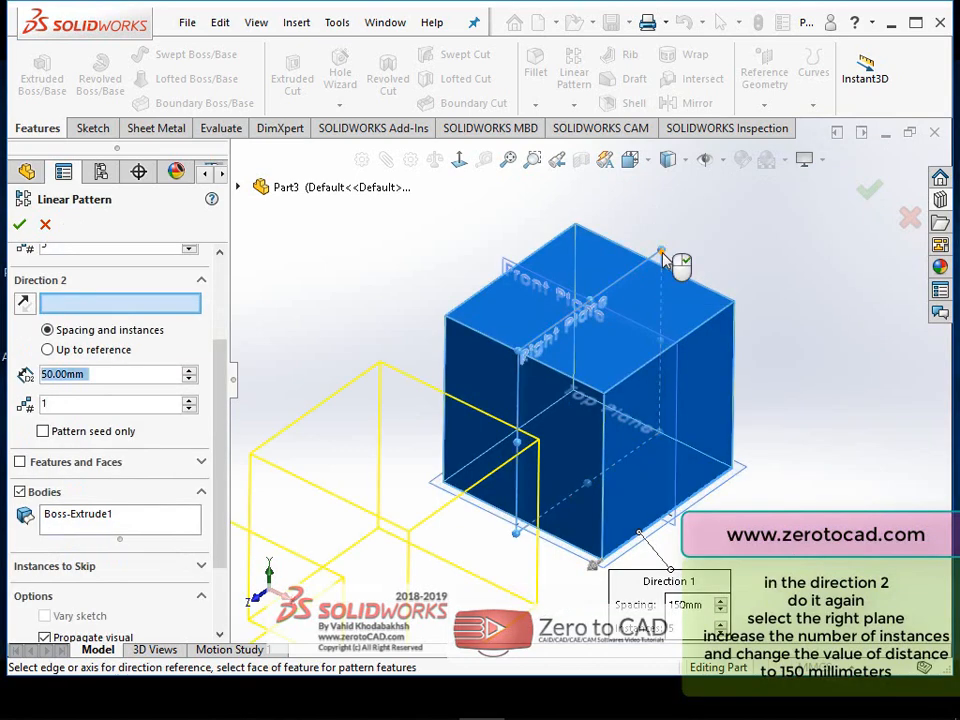
Assign the Right Plane as the linear pattern's second direction and set it to 5 instances.
click(660, 268)
scroll(626, 285, up, 5)
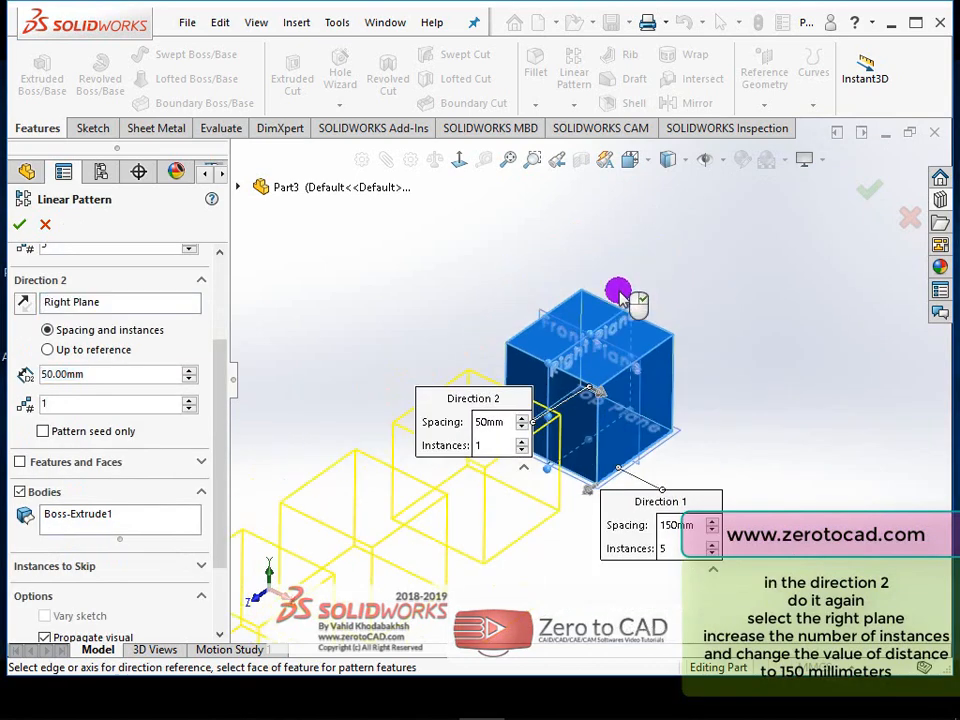
scroll(492, 568, down, 2)
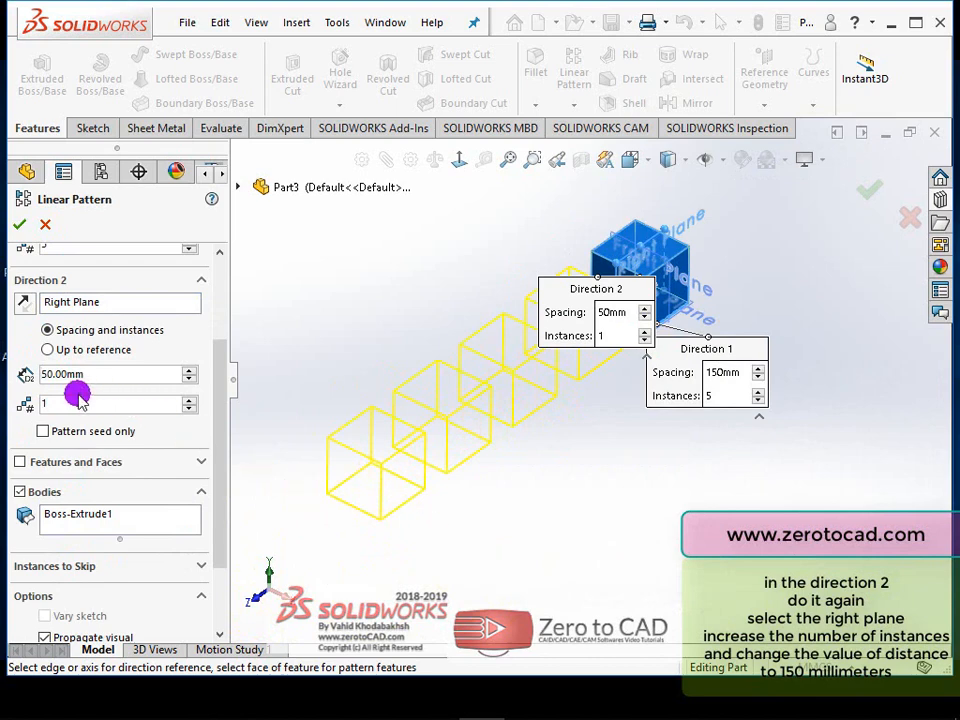
click(189, 400)
click(189, 400)
click(189, 400)
click(189, 400)
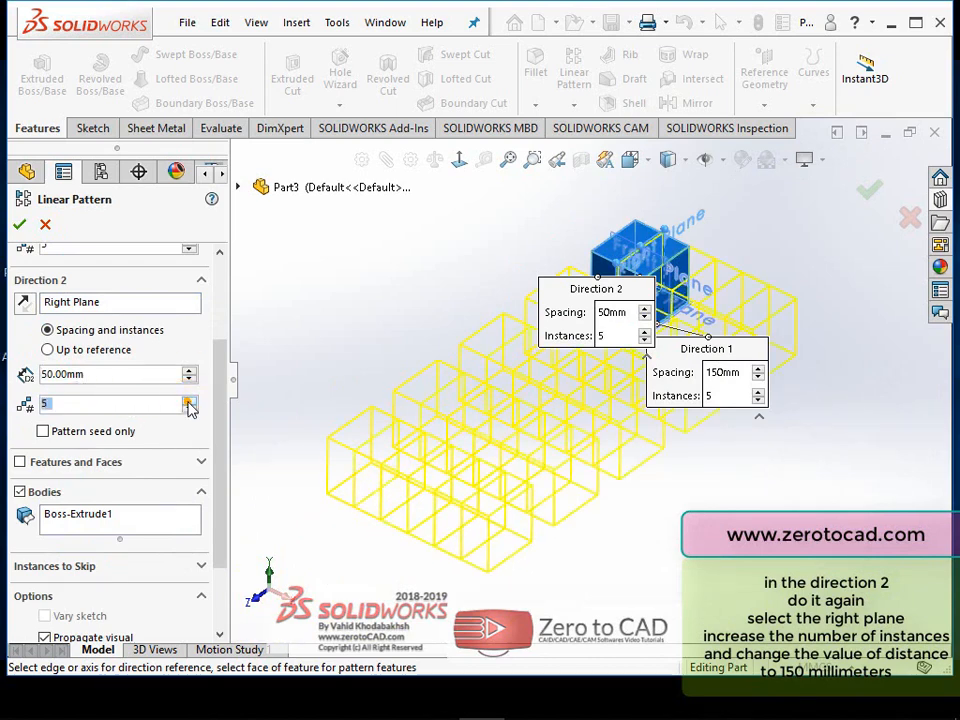
Increase the linear pattern's Direction 2 spacing towards the 150 mm used in Direction 1.
click(189, 370)
click(189, 370)
click(189, 370)
click(189, 370)
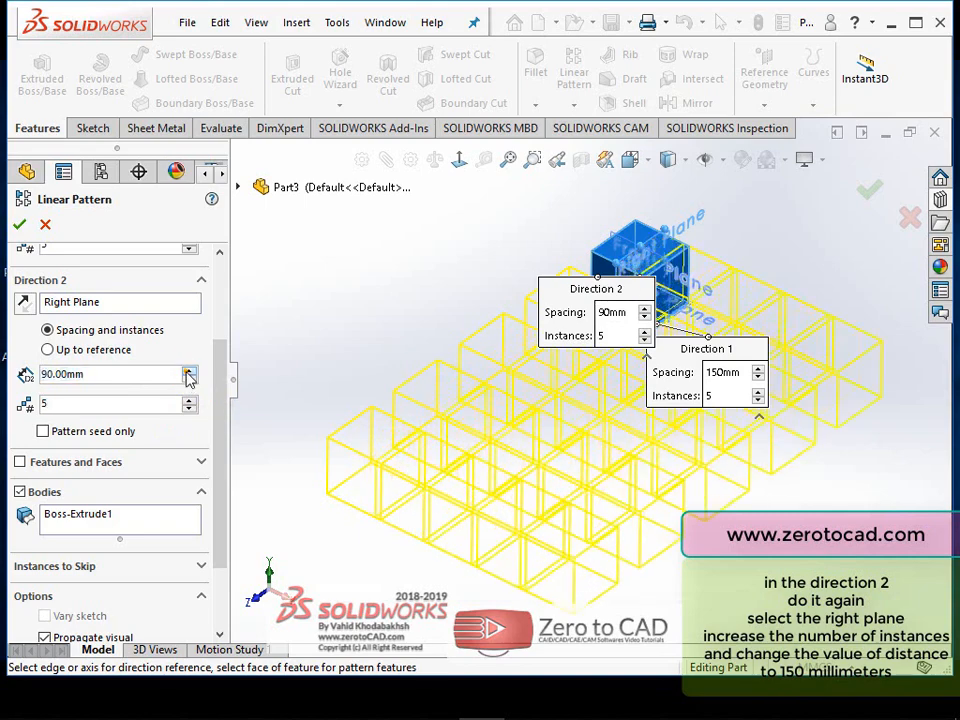
click(189, 370)
click(189, 370)
click(189, 370)
click(189, 370)
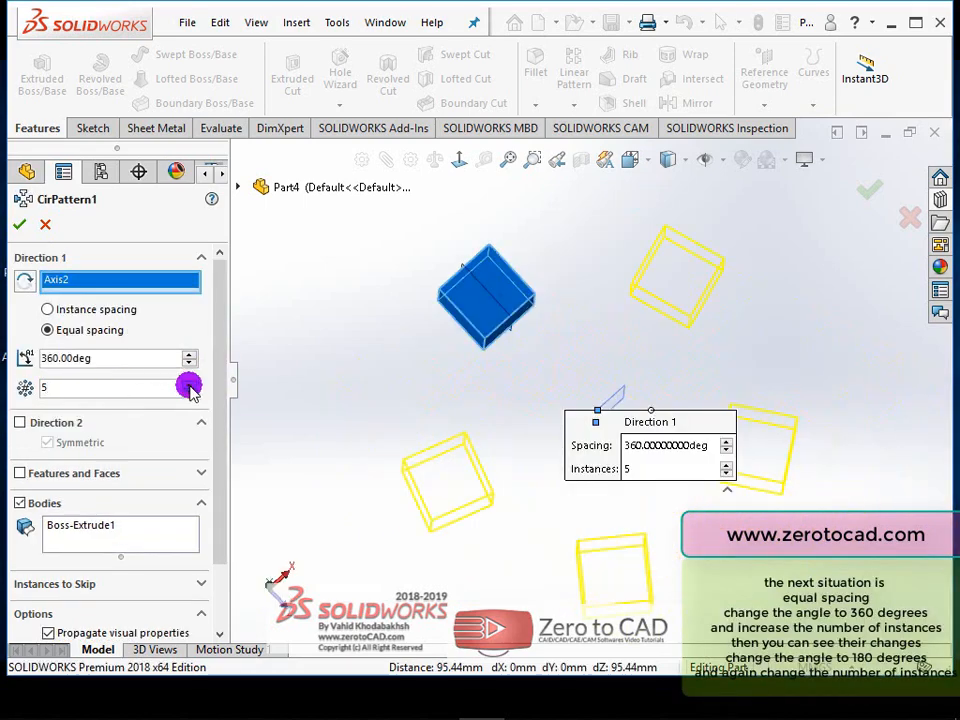
Increase the equally spaced circular pattern around Axis2 to 11 instances over 360°.
click(189, 383)
click(189, 383)
click(189, 383)
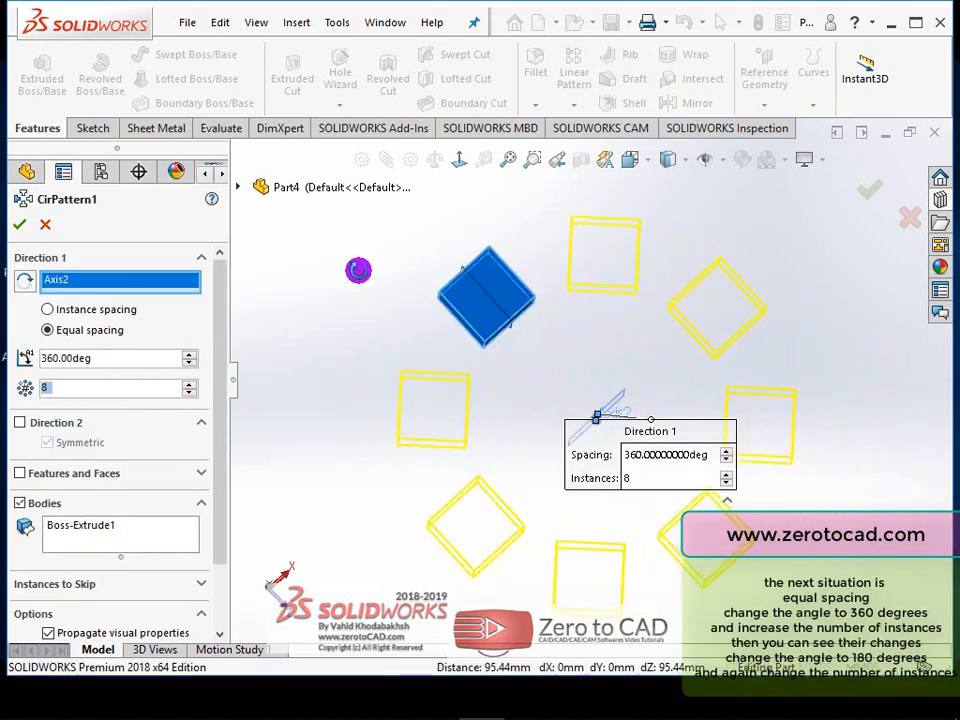
click(189, 384)
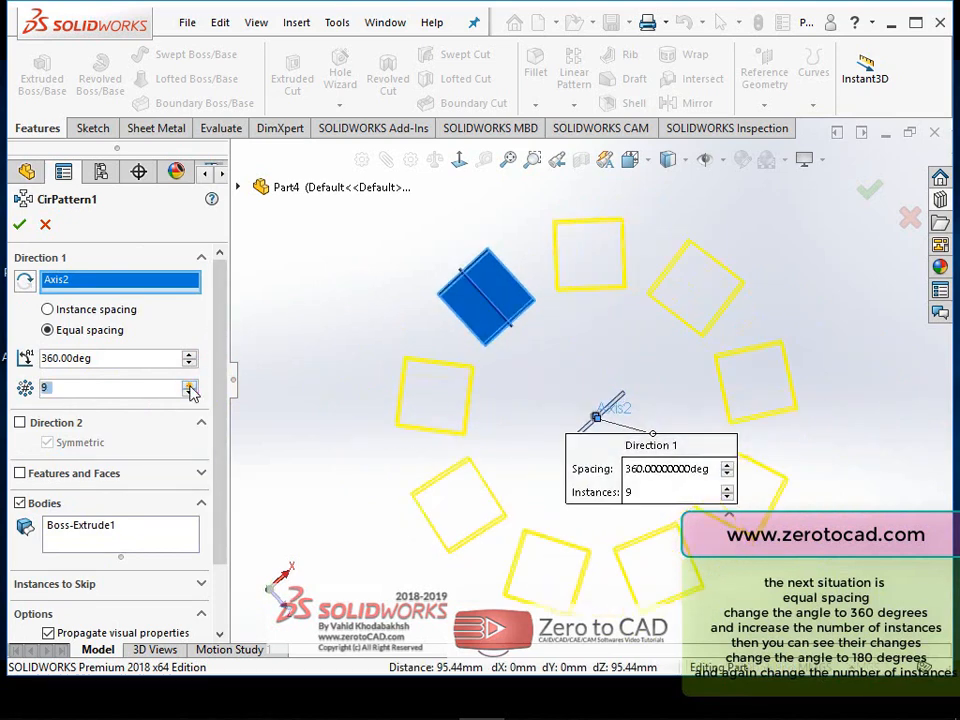
click(189, 384)
click(189, 384)
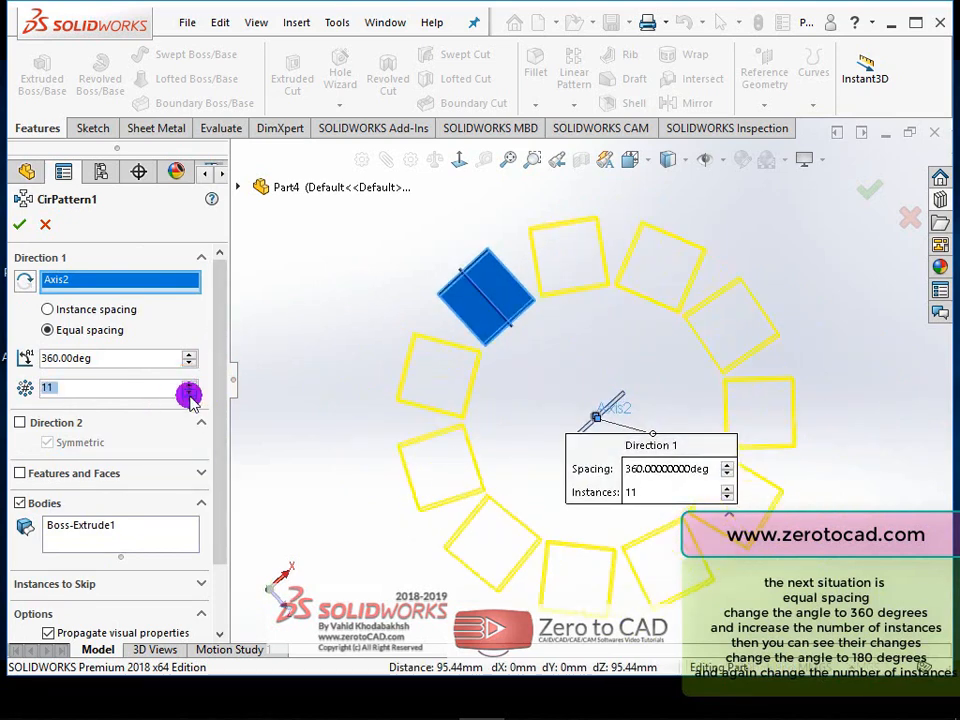
Reduce the circular pattern around Axis2 to 8 instances.
click(189, 392)
click(189, 392)
click(189, 392)
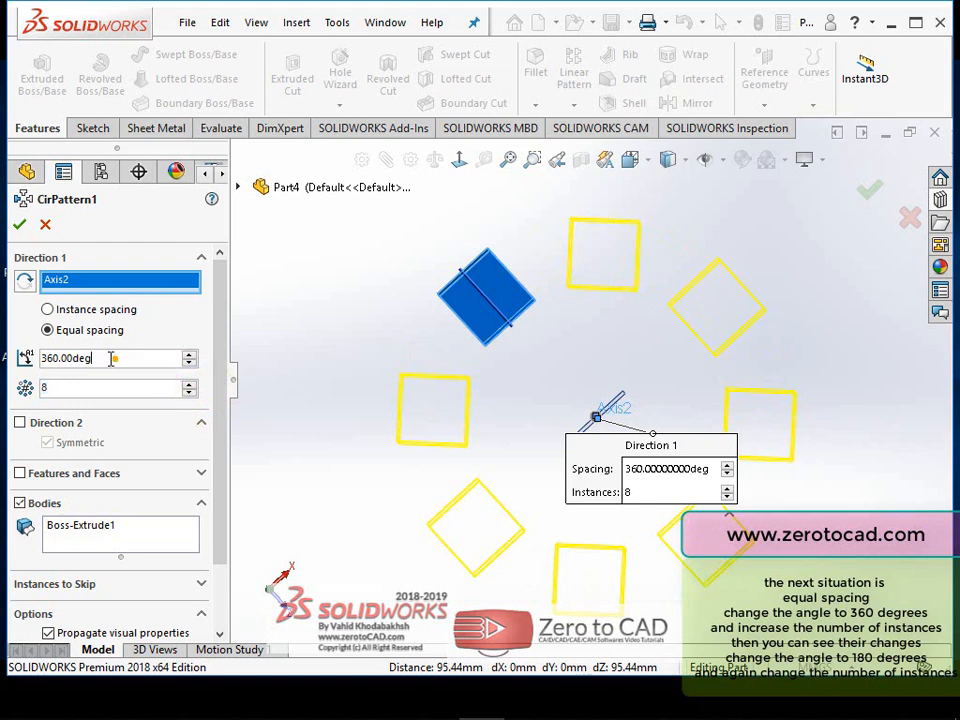
Set the circular pattern's total angle to 180° and lower its number of instances.
text(180)
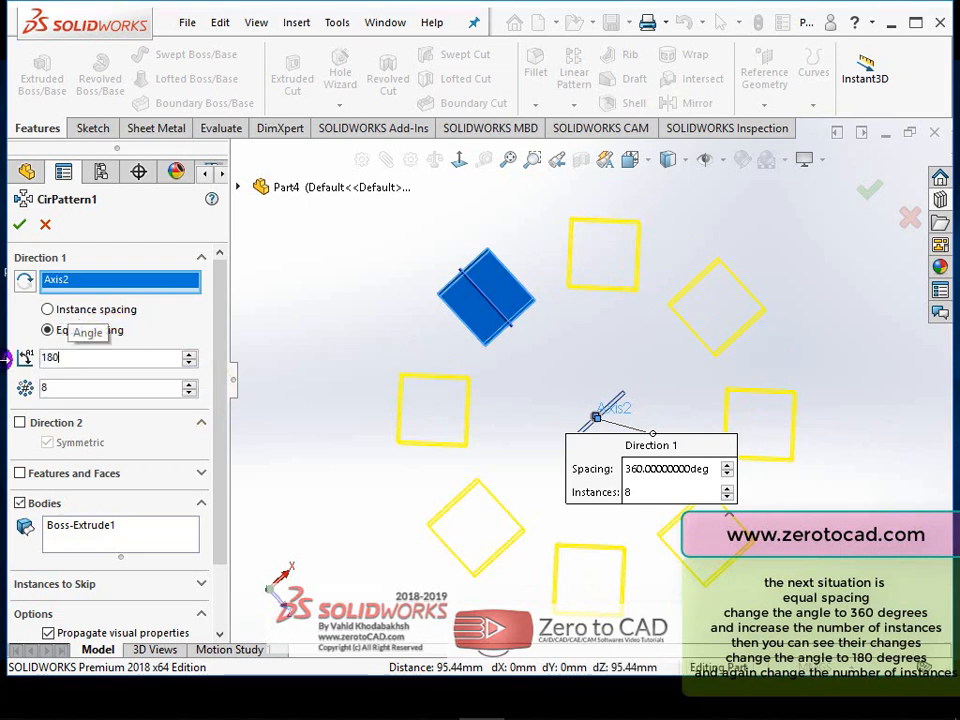
key(Return)
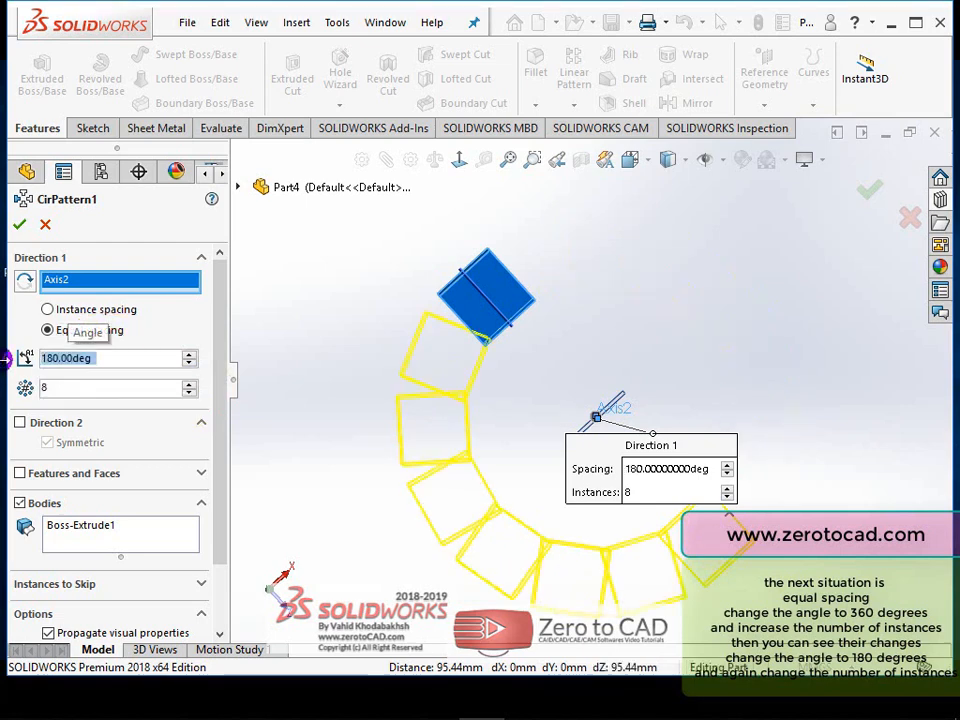
click(190, 393)
click(190, 393)
click(190, 393)
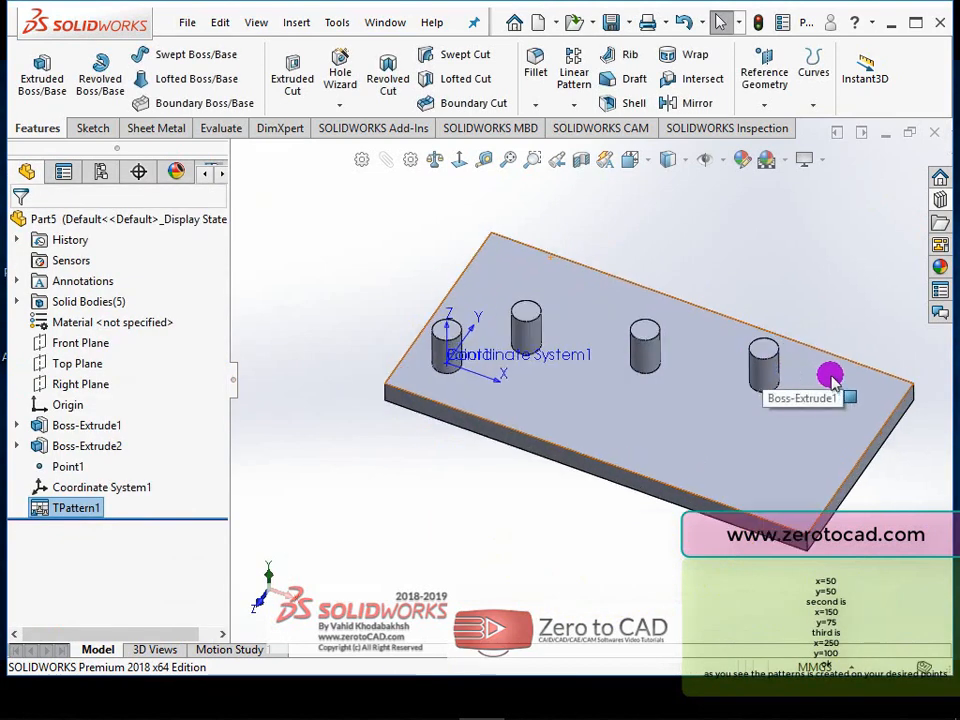
scroll(832, 377, down, 1)
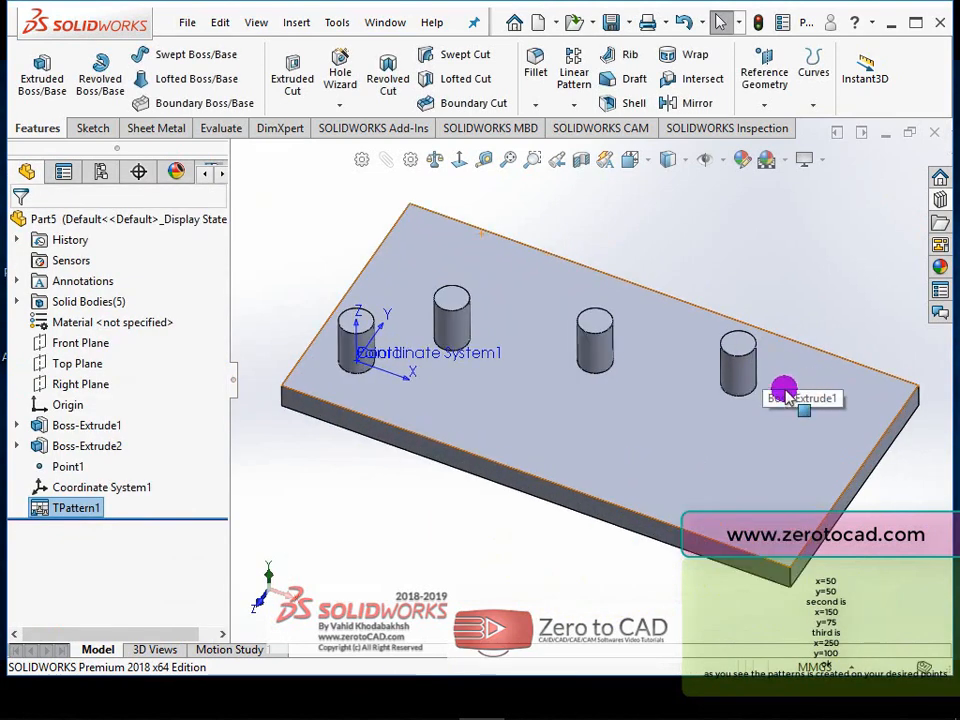
click(692, 243)
scroll(658, 361, up, 1)
scroll(658, 361, down, 1)
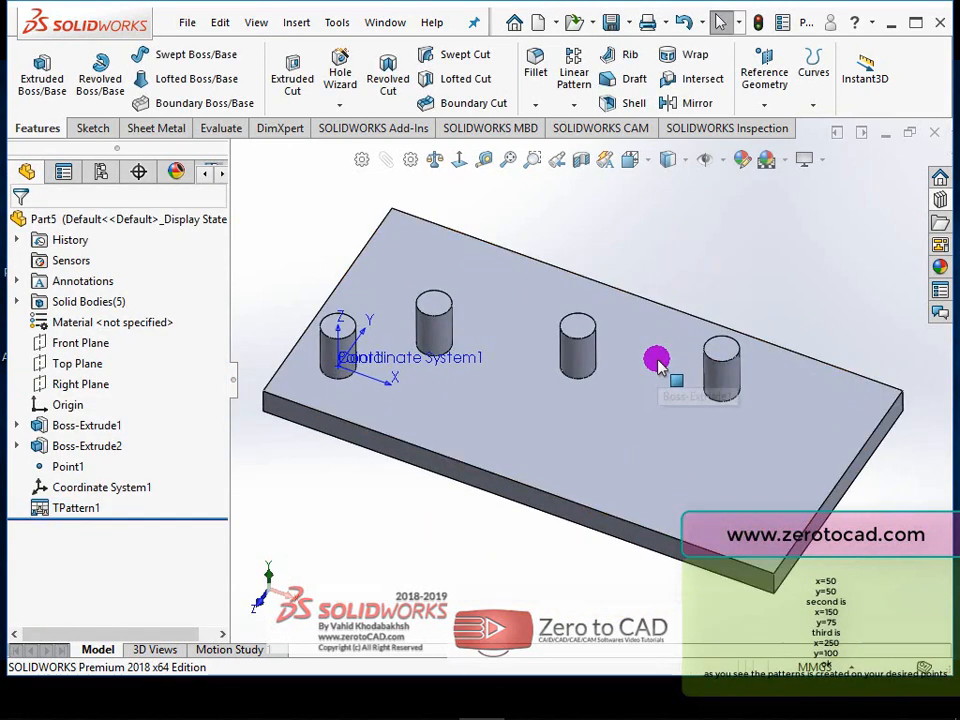
click(643, 250)
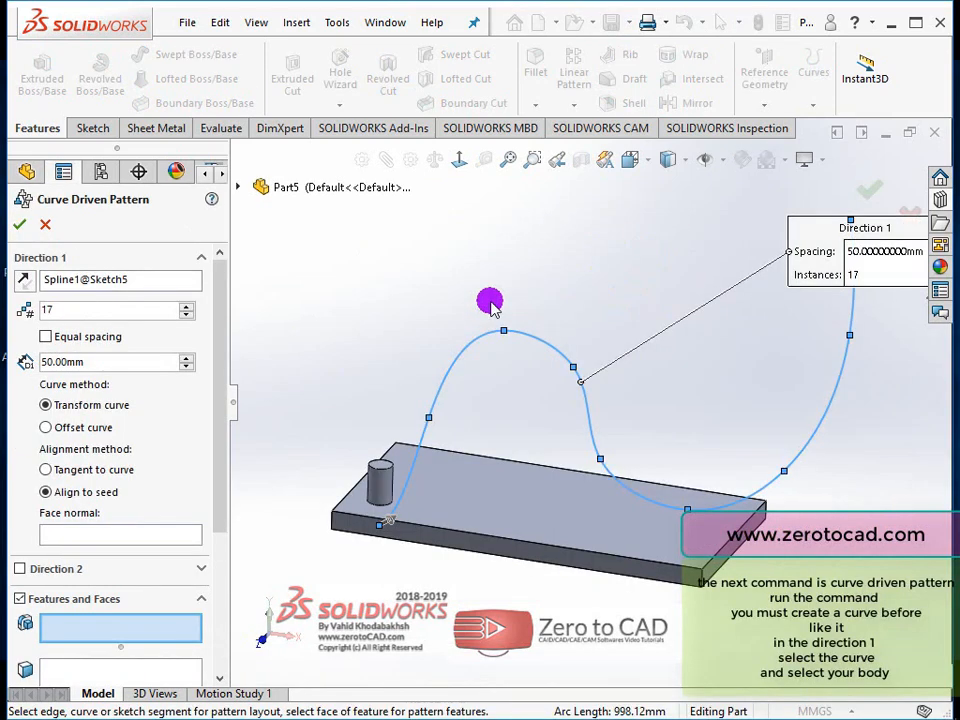
Choose the small cylinder as the body for the curve driven pattern along the spline and reduce the instance spacing.
scroll(219, 360, down, 5)
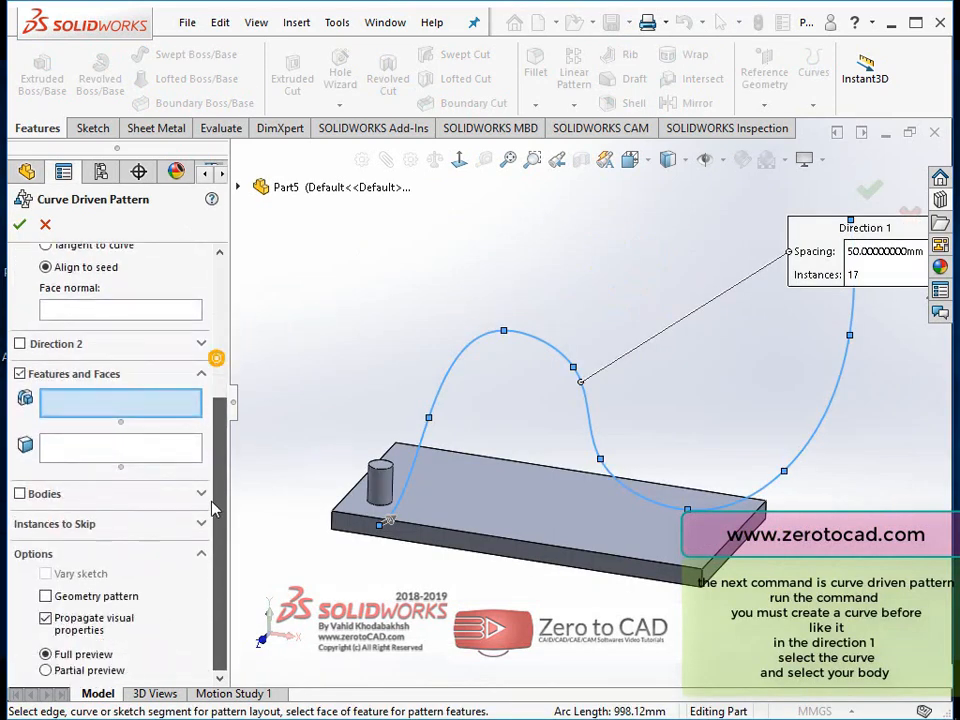
click(20, 493)
click(380, 485)
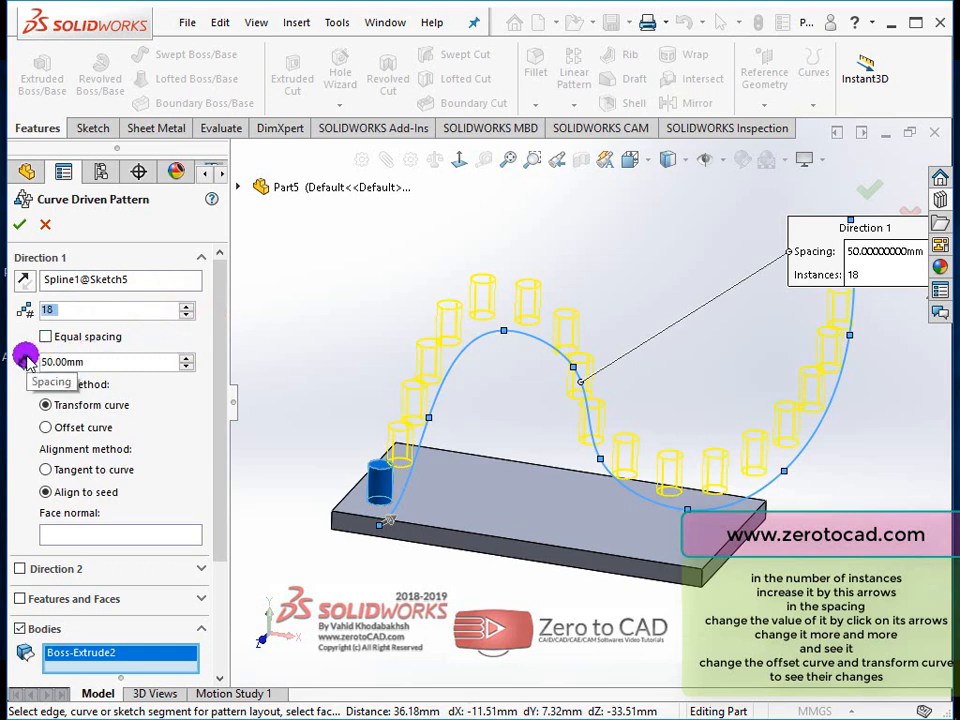
click(186, 367)
click(186, 367)
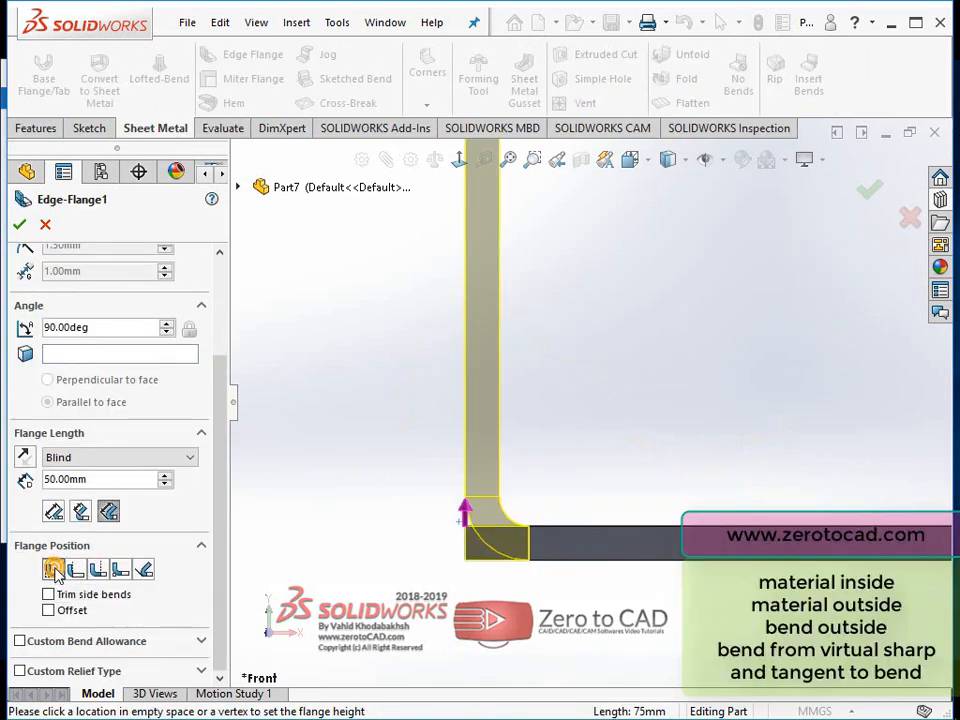
Try the Material Outside, Bend Outside and Bend from Virtual Sharp positions for the edge flange, finishing with Tangent to Bend.
click(75, 572)
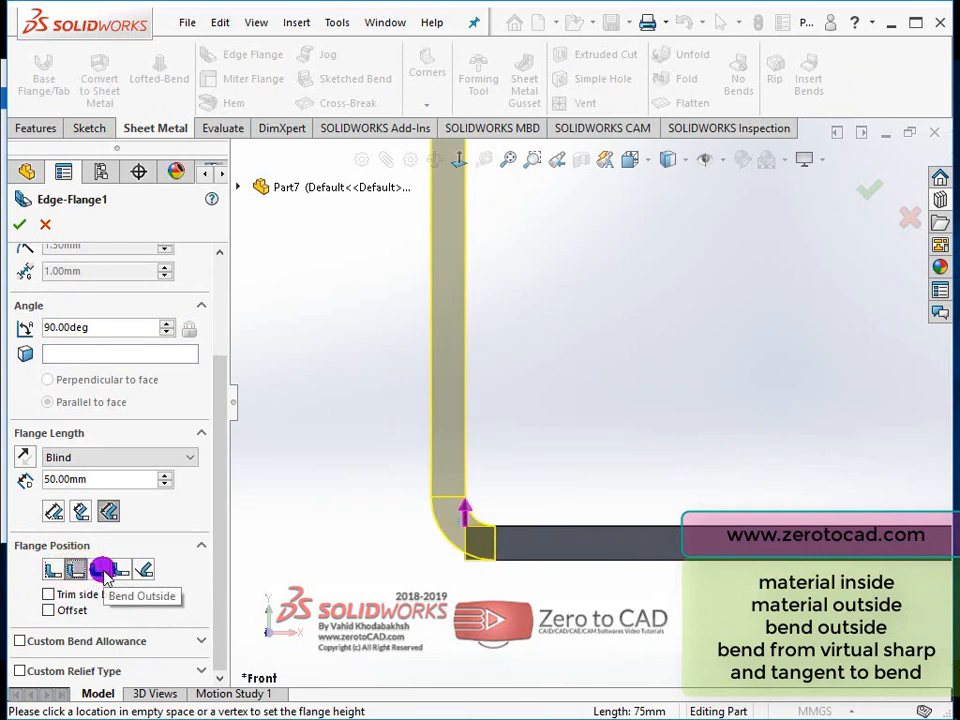
click(100, 570)
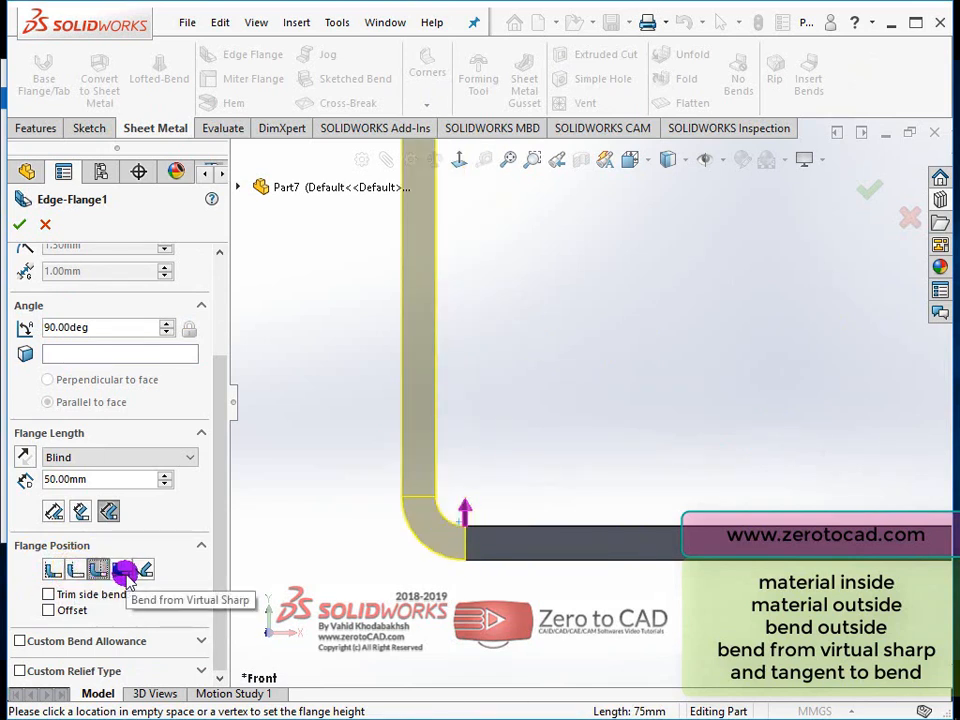
click(122, 570)
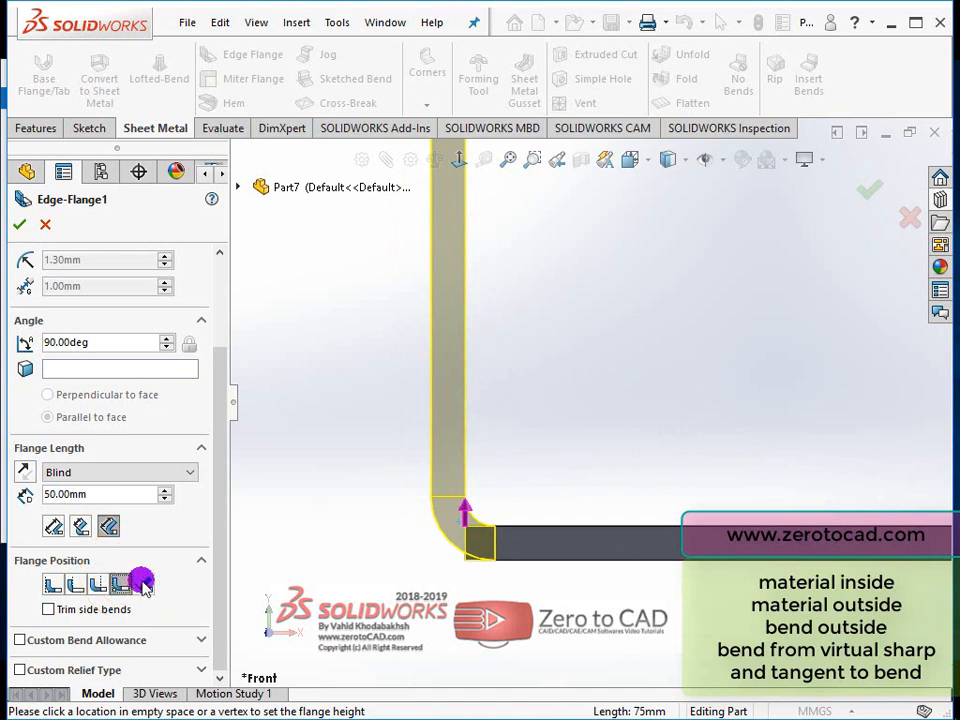
click(143, 584)
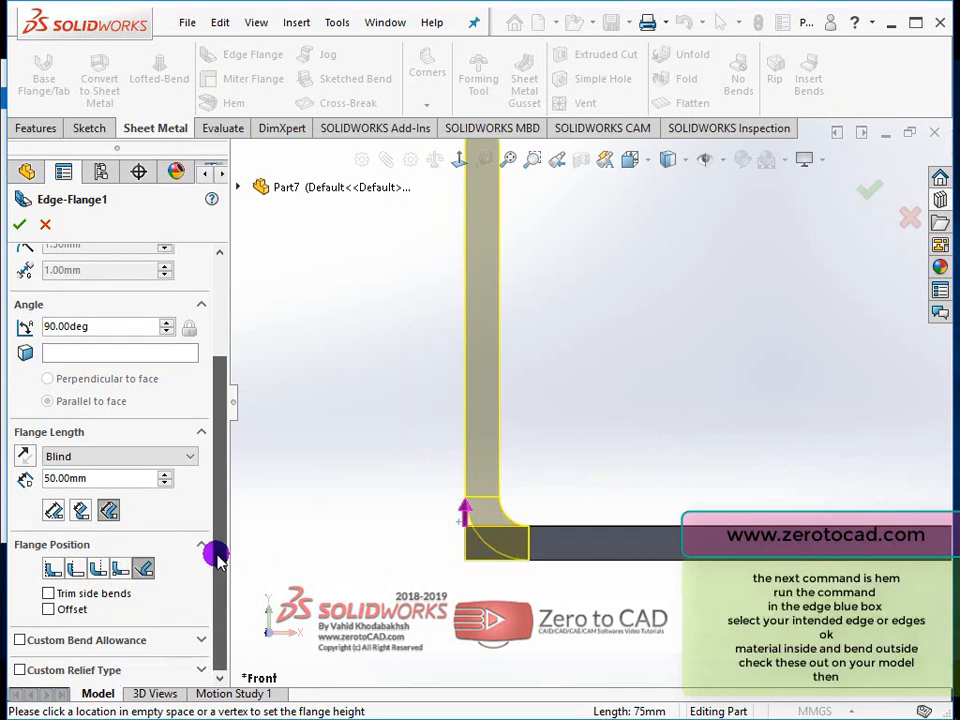
Accept the edge flange with the Tangent to Bend position and the 50 mm blind length.
scroll(212, 430, up, 3)
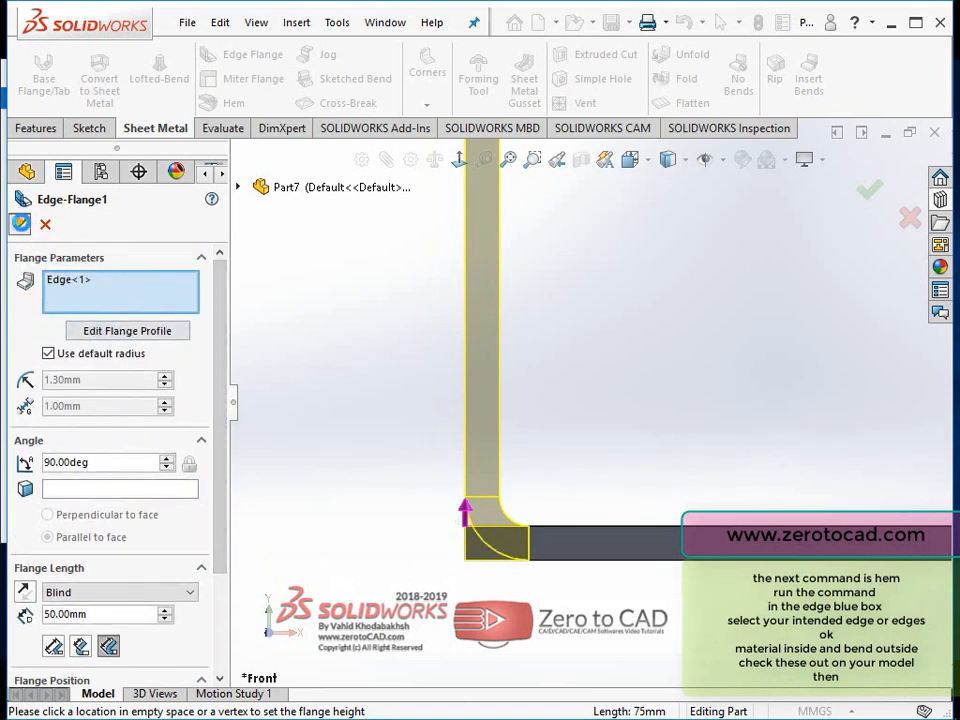
key(Return)
middle_drag(604, 364, 614, 436)
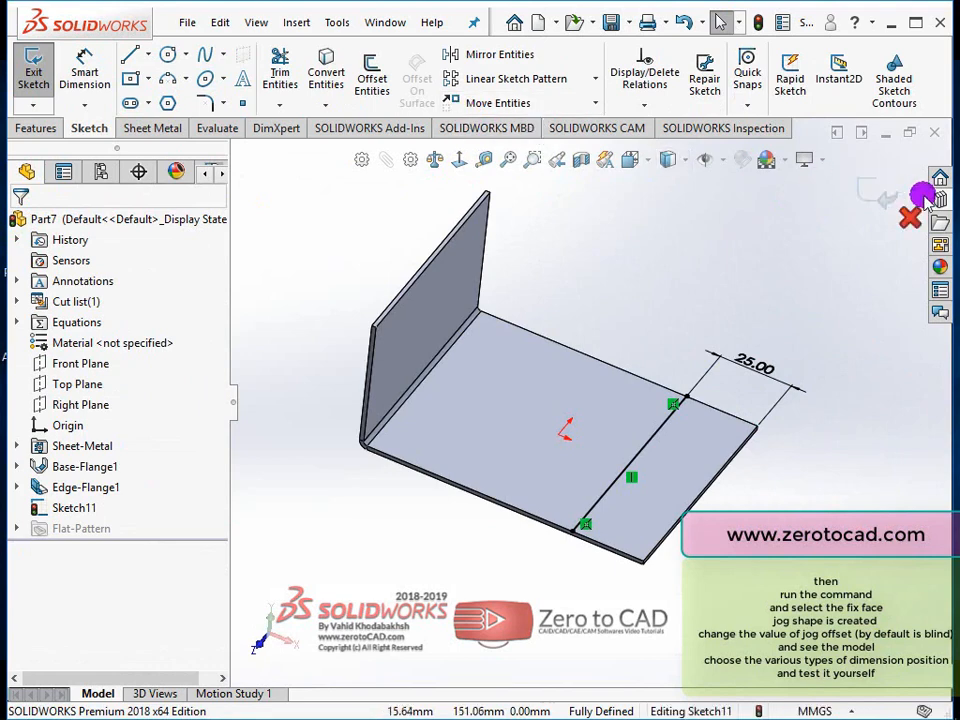
Finish the bend line sketch and start a Jog from it, with the large base face as the fixed face.
click(874, 191)
click(312, 54)
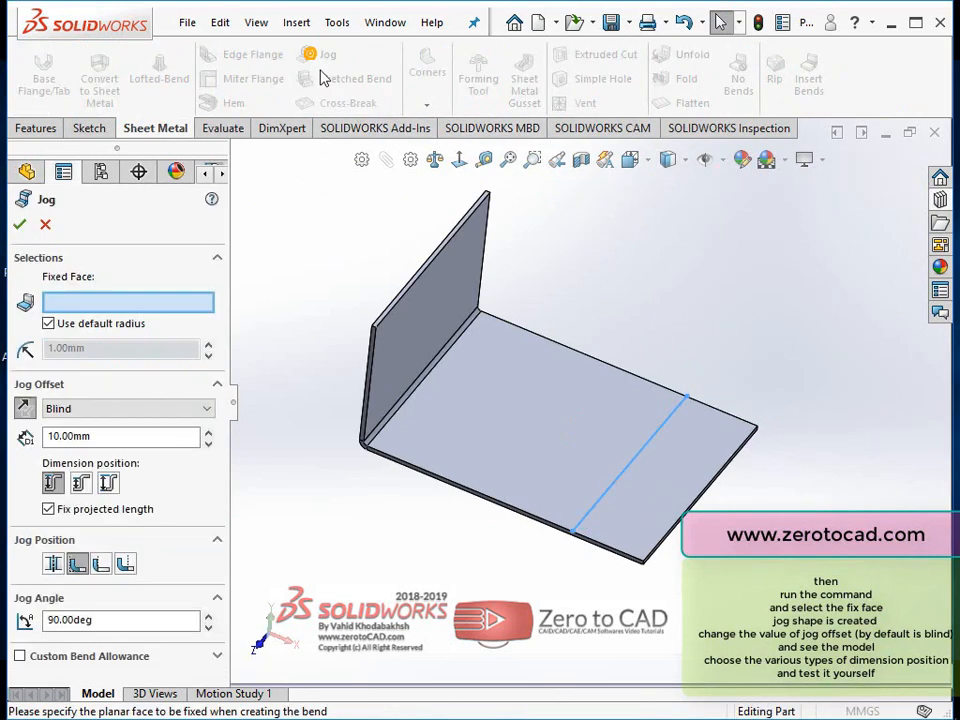
middle_drag(481, 255, 500, 237)
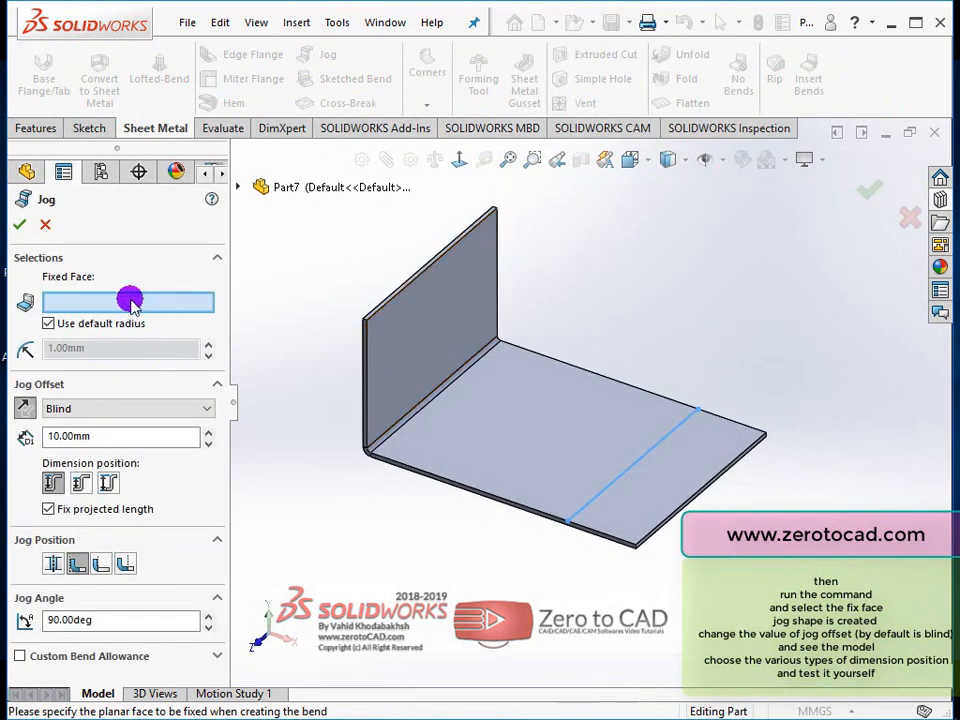
click(517, 425)
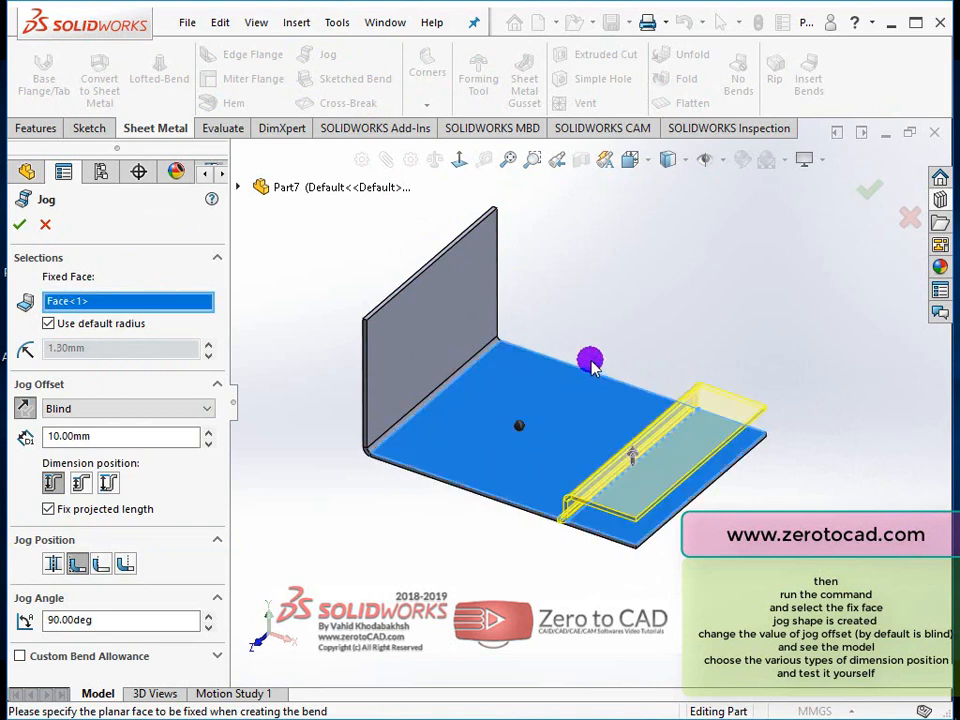
middle_drag(592, 367, 459, 472)
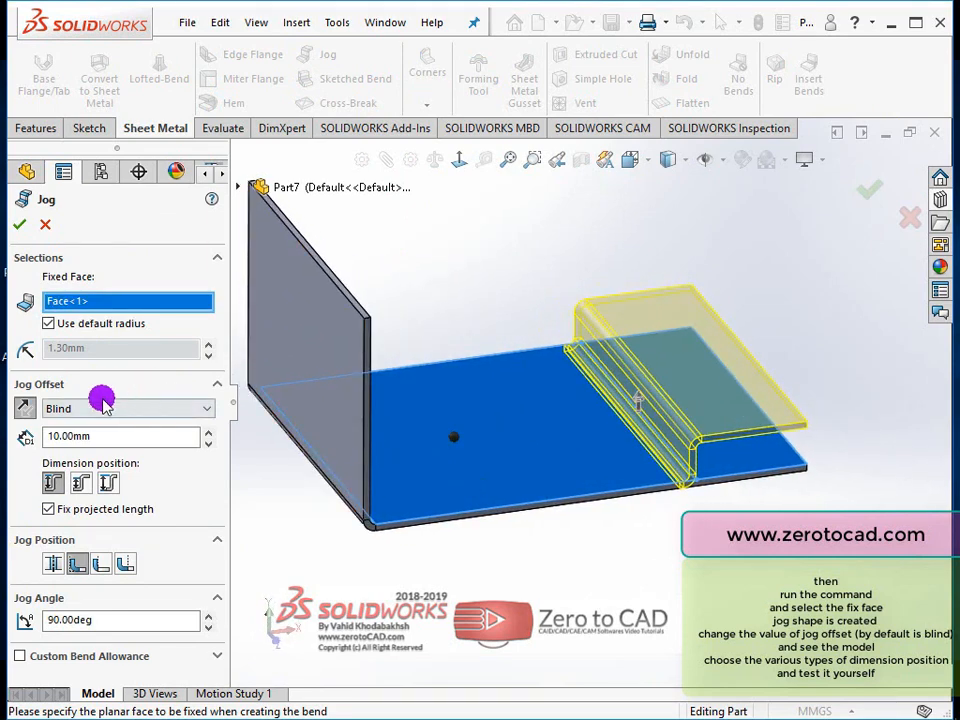
Increase the blind jog offset in 10 mm increments.
click(208, 431)
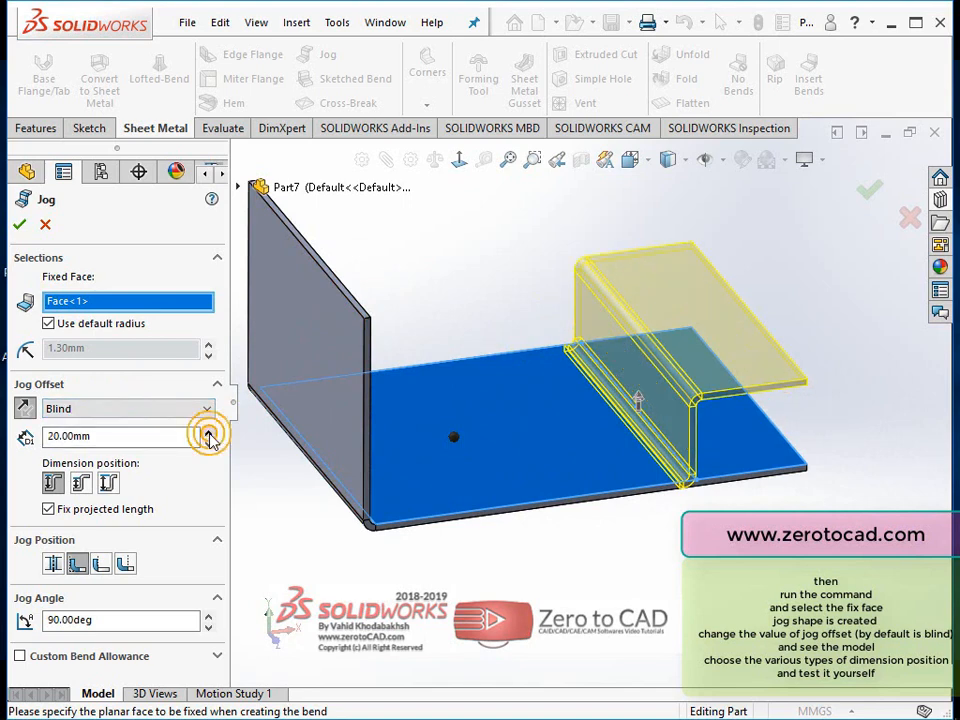
click(208, 431)
click(208, 431)
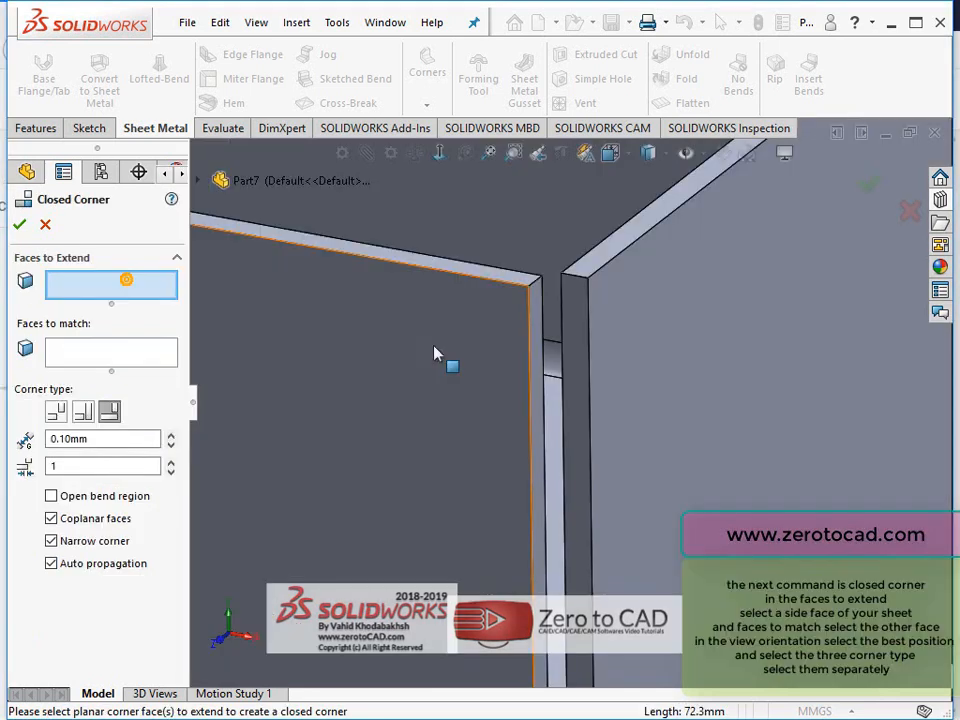
Select the flange's side face at the open corner to extend in the Closed Corner, matched to the neighbouring flange's side face.
click(570, 336)
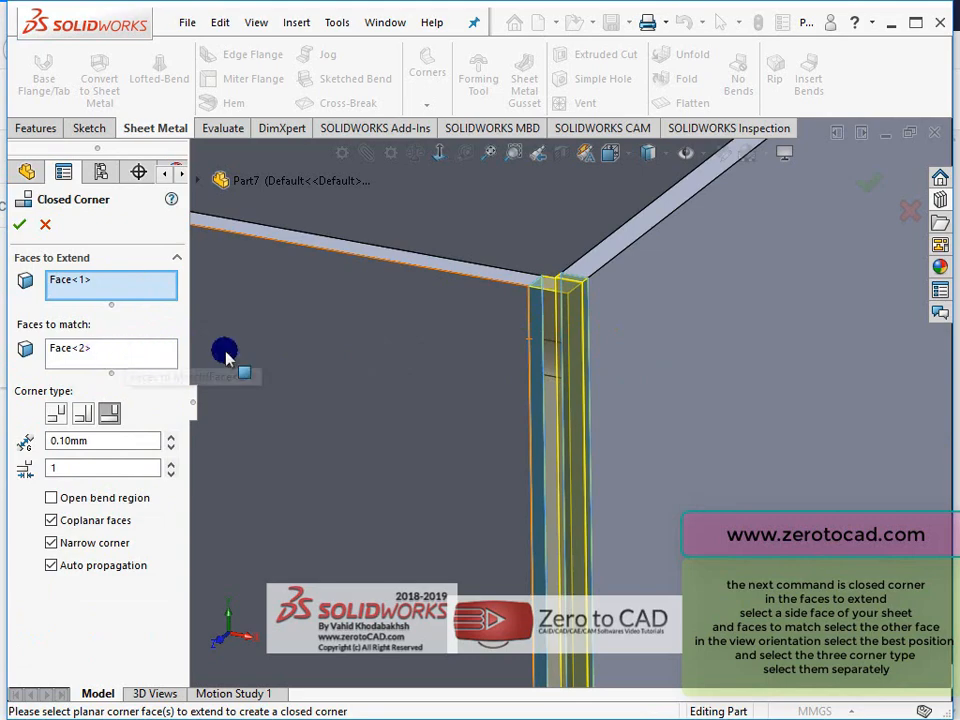
middle_drag(225, 355, 587, 425)
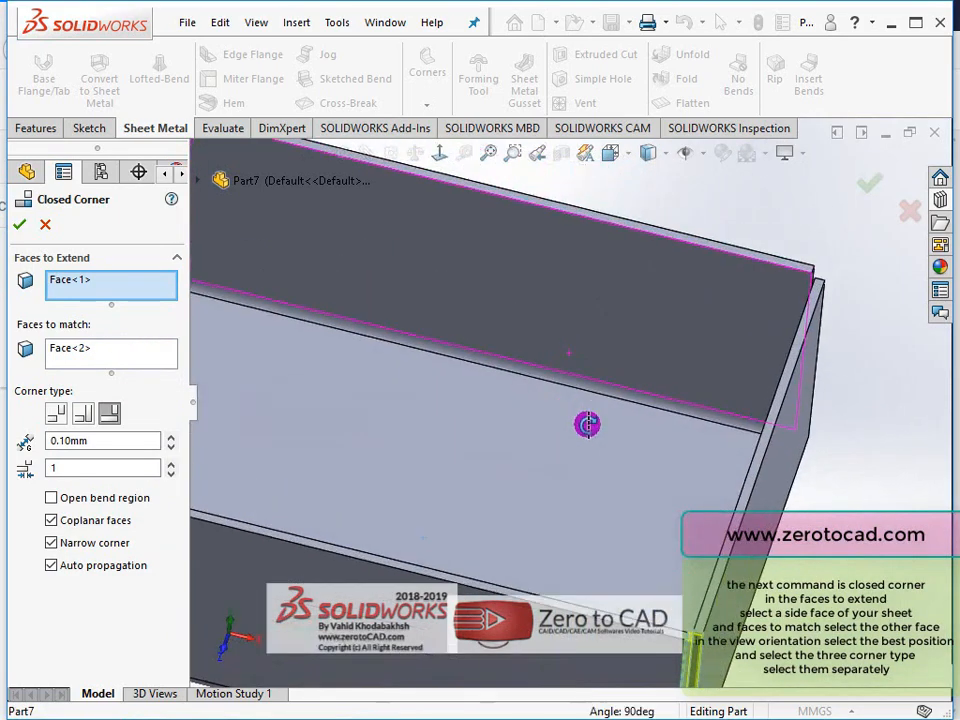
scroll(647, 508, up, 5)
scroll(574, 553, down, 6)
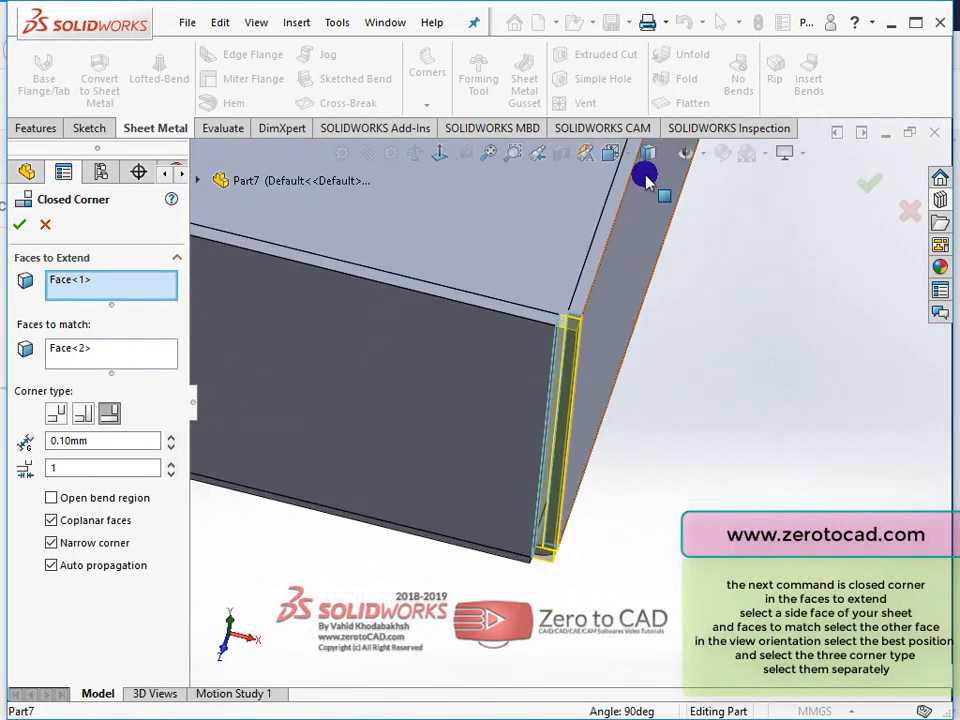
Show the closed corner in the Top view and choose the Underlap corner type.
click(640, 153)
click(445, 393)
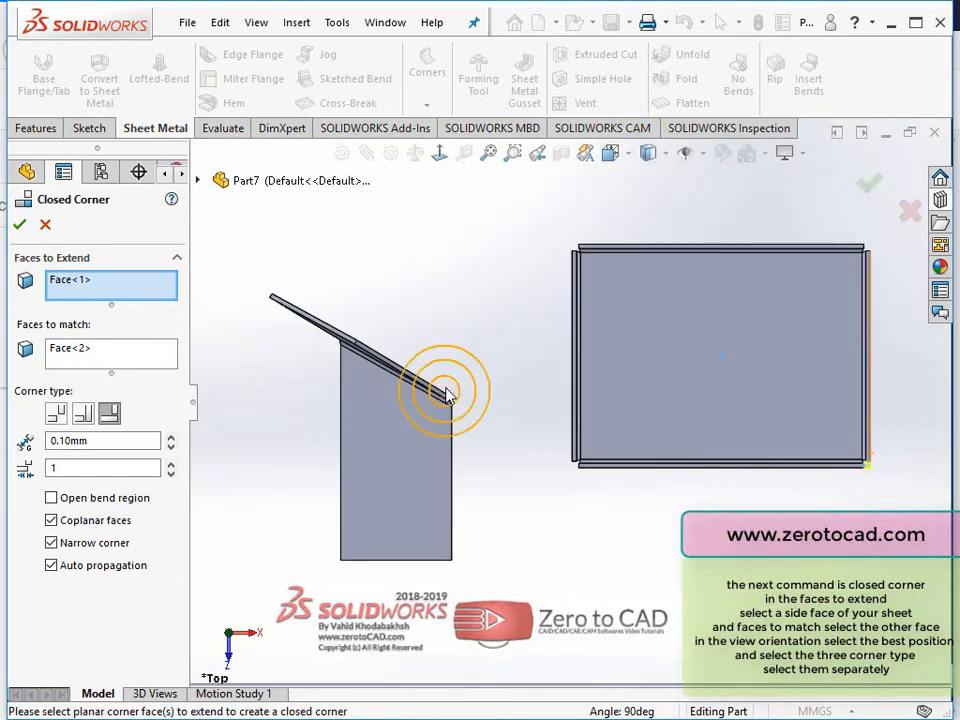
scroll(880, 465, down, 6)
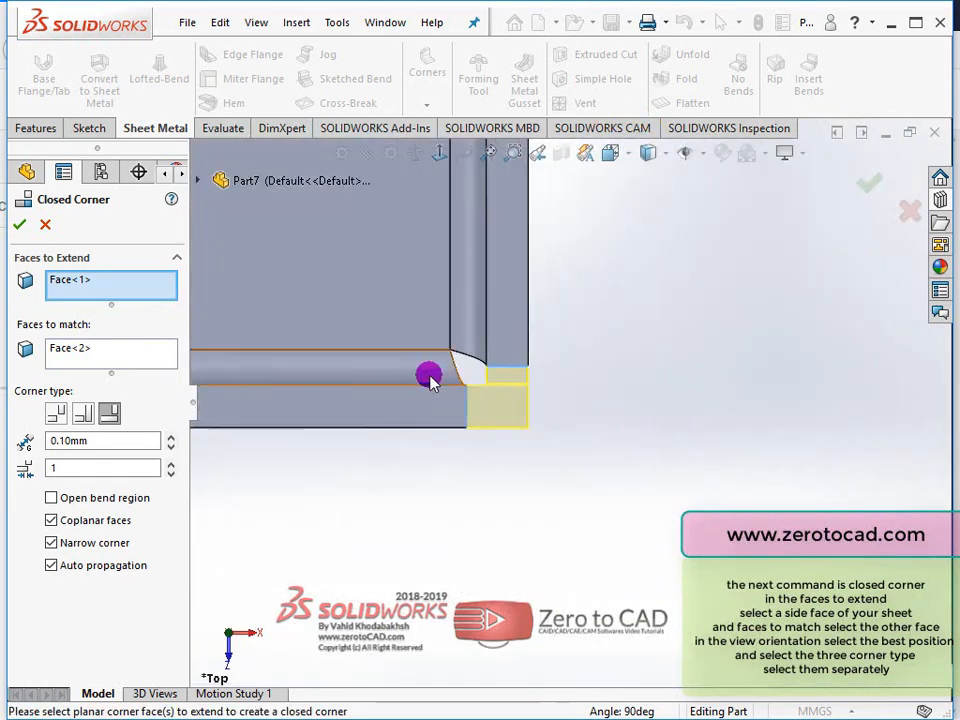
scroll(430, 382, down, 4)
scroll(591, 414, up, 3)
scroll(671, 435, down, 2)
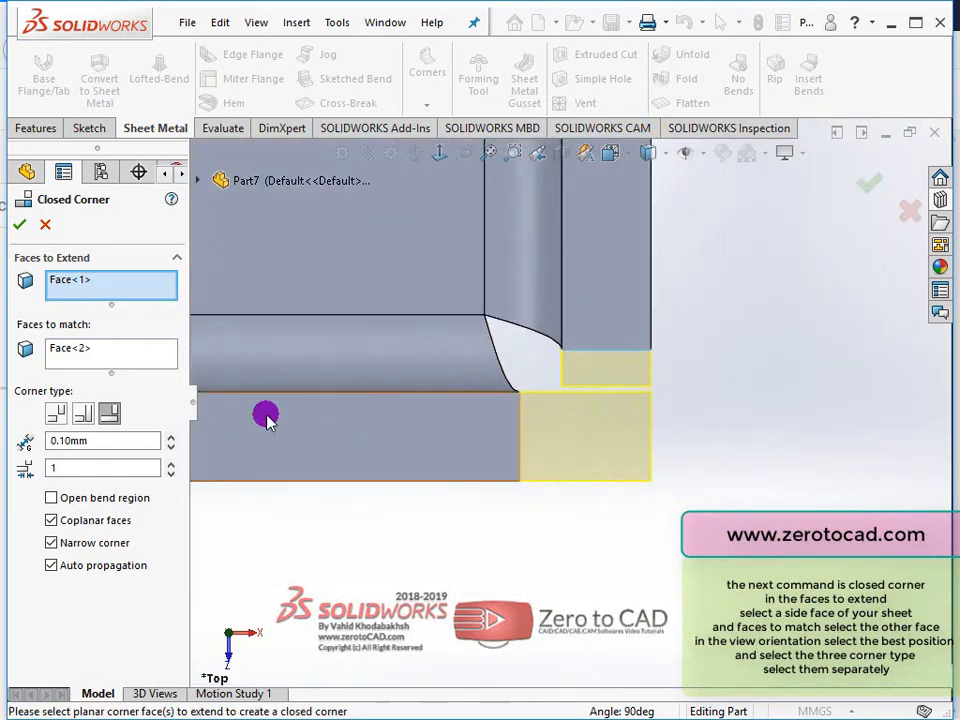
click(111, 413)
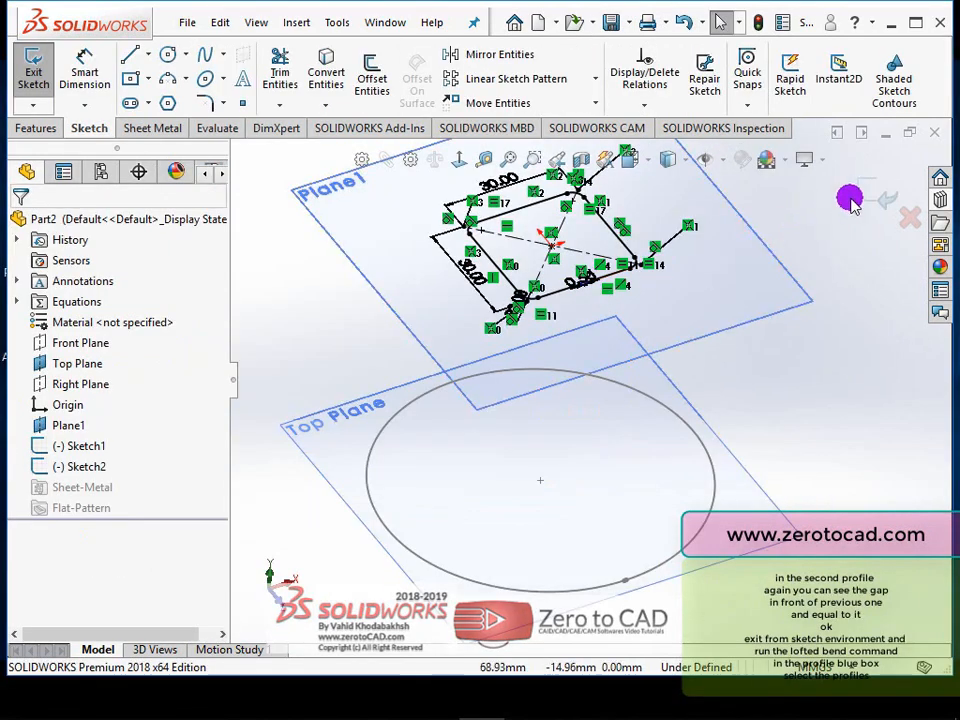
Finish the open square sketch and set up a bent Lofted Bend with the circle Sketch1 and square Sketch2 as profiles.
click(866, 186)
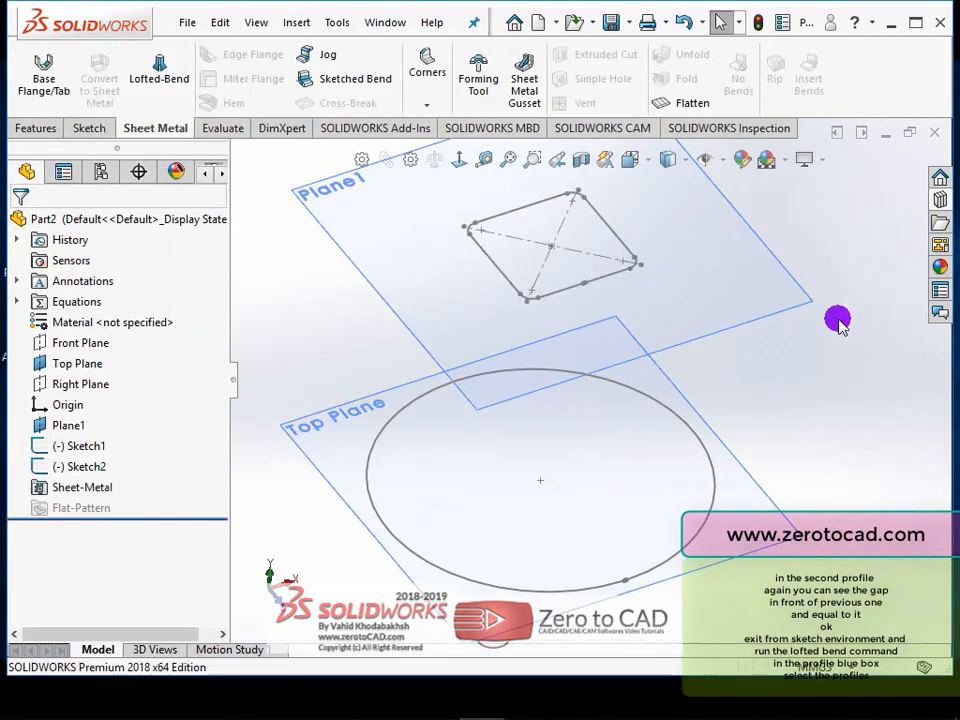
middle_drag(826, 389, 588, 290)
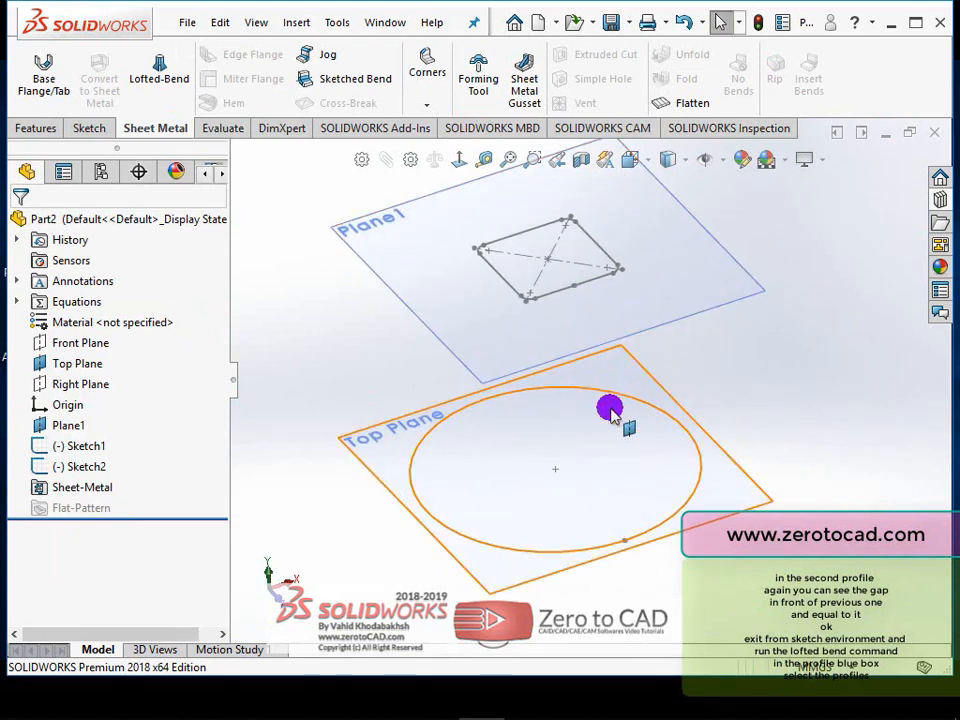
click(152, 82)
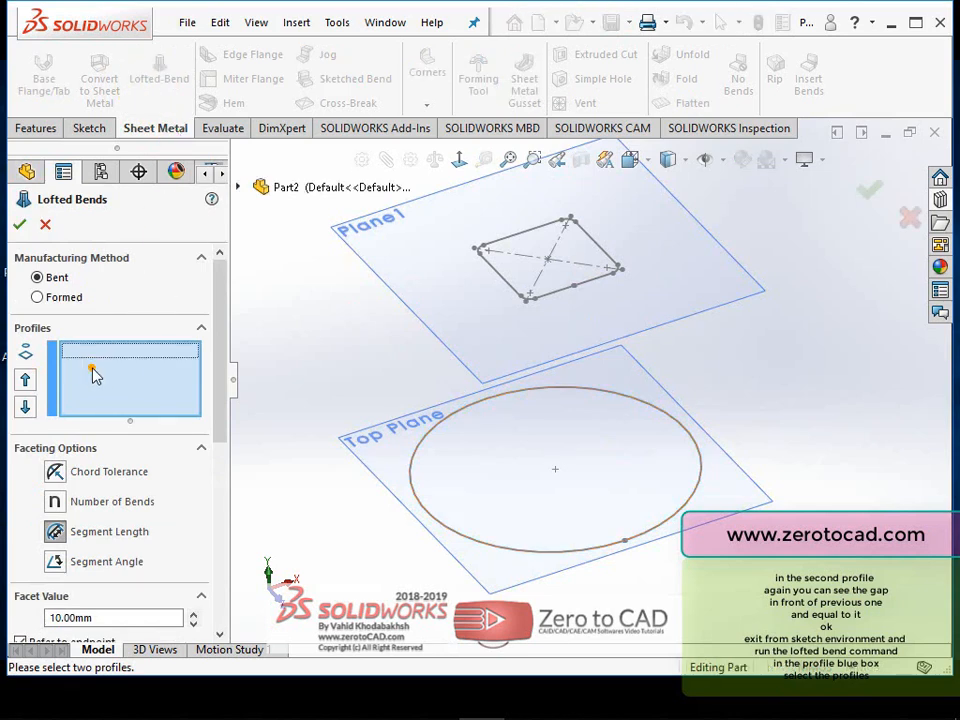
middle_drag(535, 410, 545, 413)
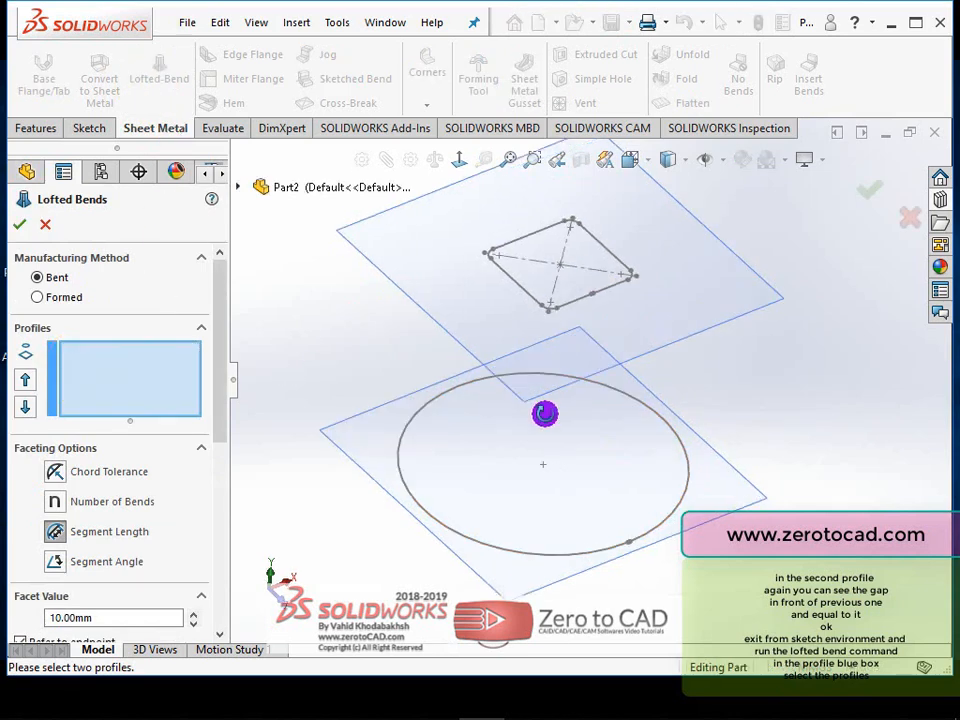
click(617, 548)
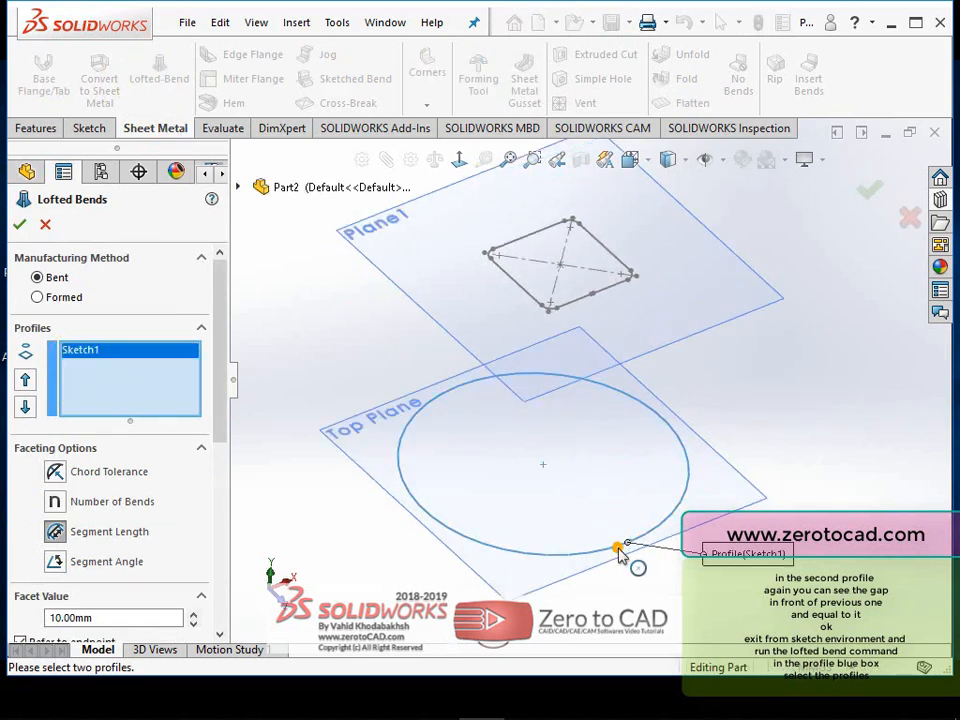
click(583, 296)
mouse_move(583, 296)
middle_down()
mouse_move(626, 326)
mouse_move(624, 366)
mouse_move(633, 342)
mouse_move(634, 366)
middle_up()
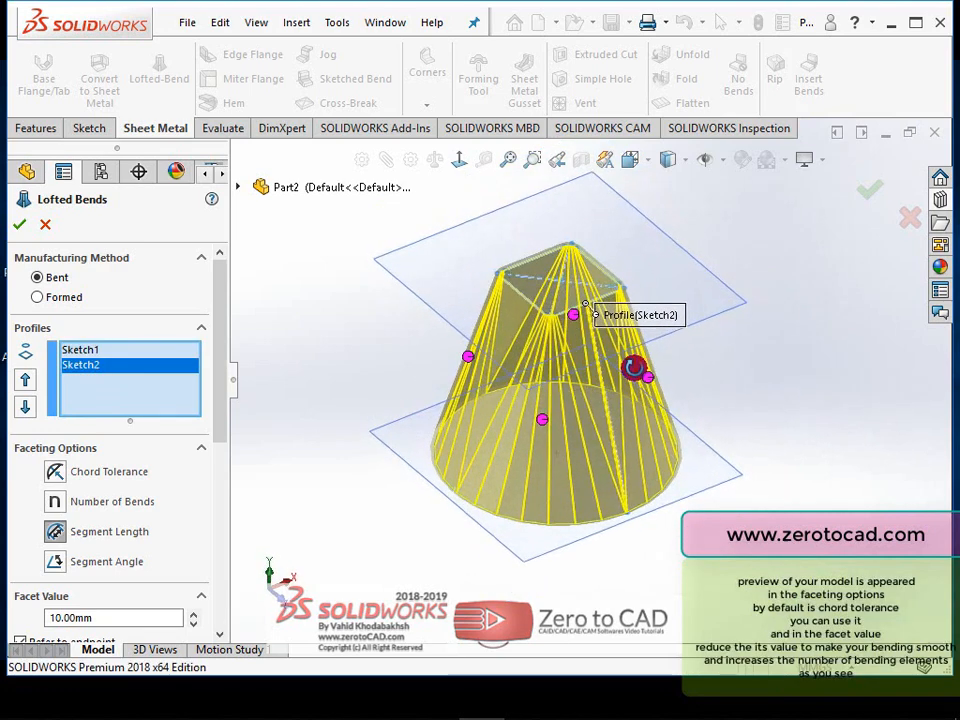
Switch the lofted bend's faceting option to Chord Tolerance.
click(58, 476)
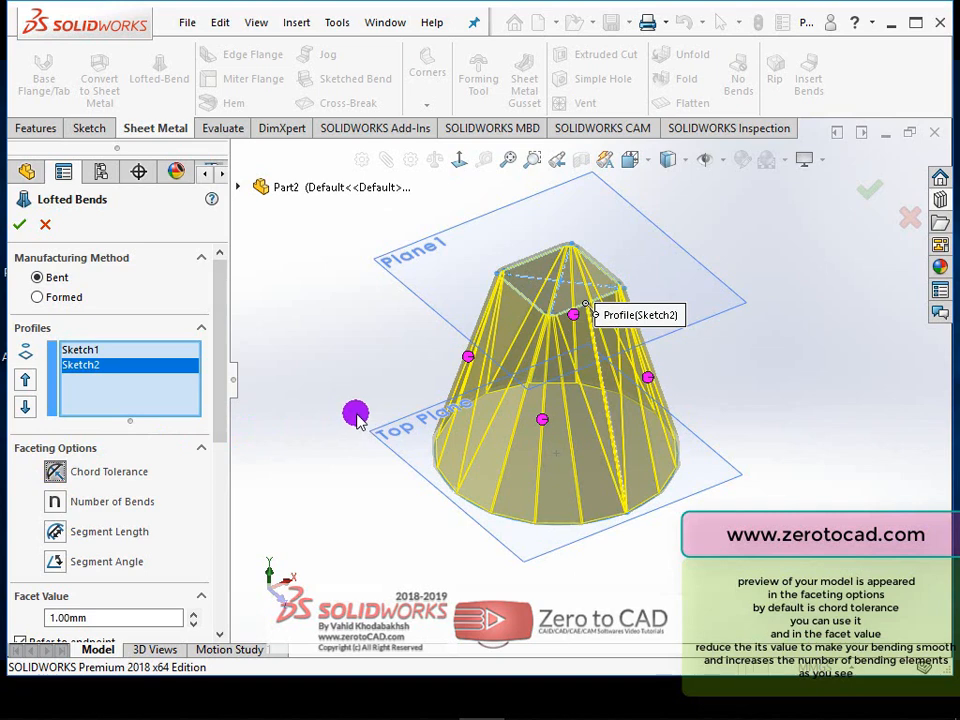
mouse_move(357, 418)
middle_down()
mouse_move(364, 428)
mouse_move(349, 411)
mouse_move(353, 400)
mouse_move(345, 408)
middle_up()
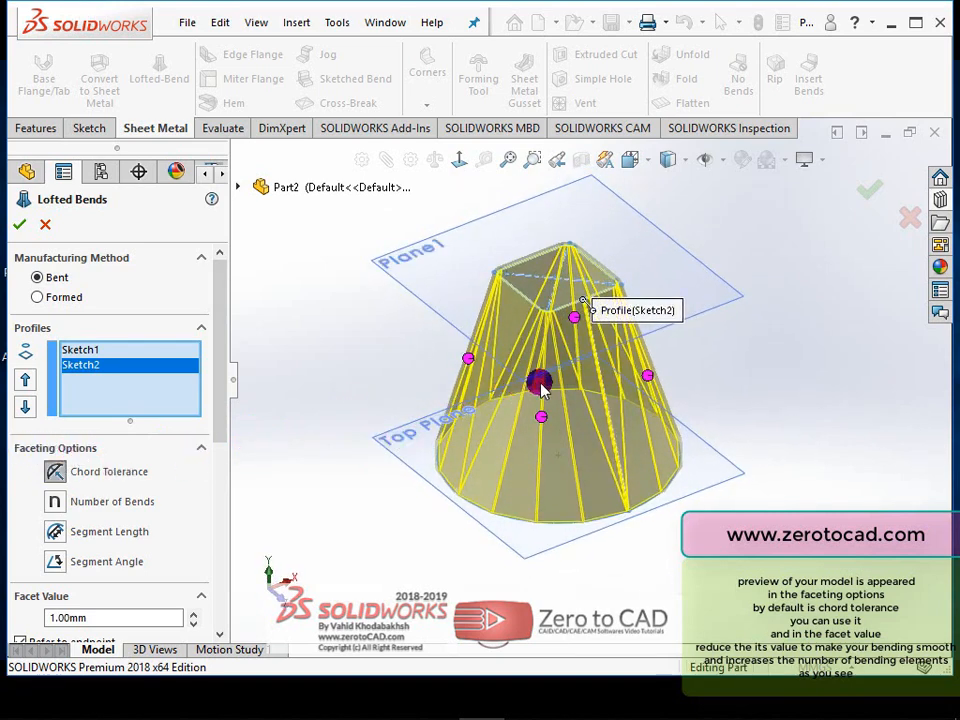
scroll(540, 390, down, 2)
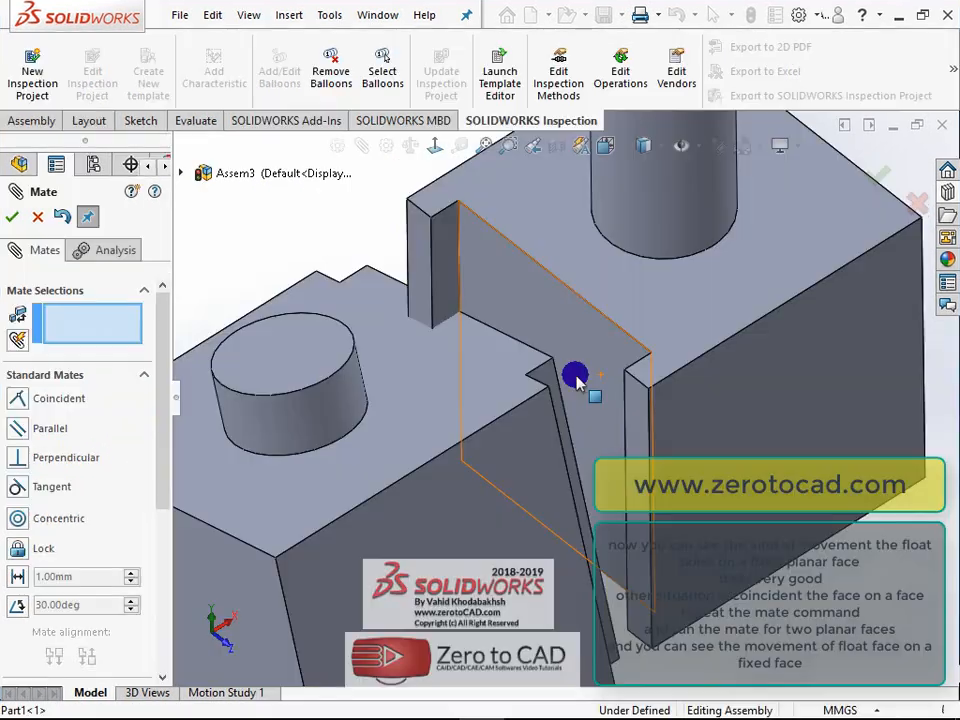
Add a coincident mate between the small side face of Part2's tongue and the matching side face of Part1's slot.
scroll(575, 370, up, 2)
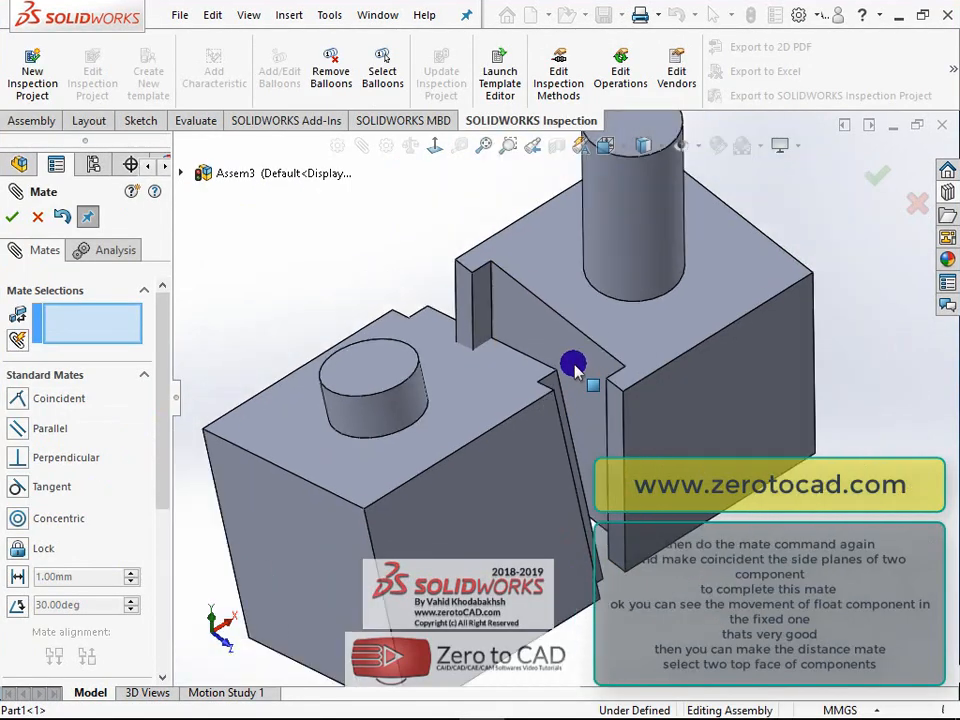
scroll(557, 372, down, 3)
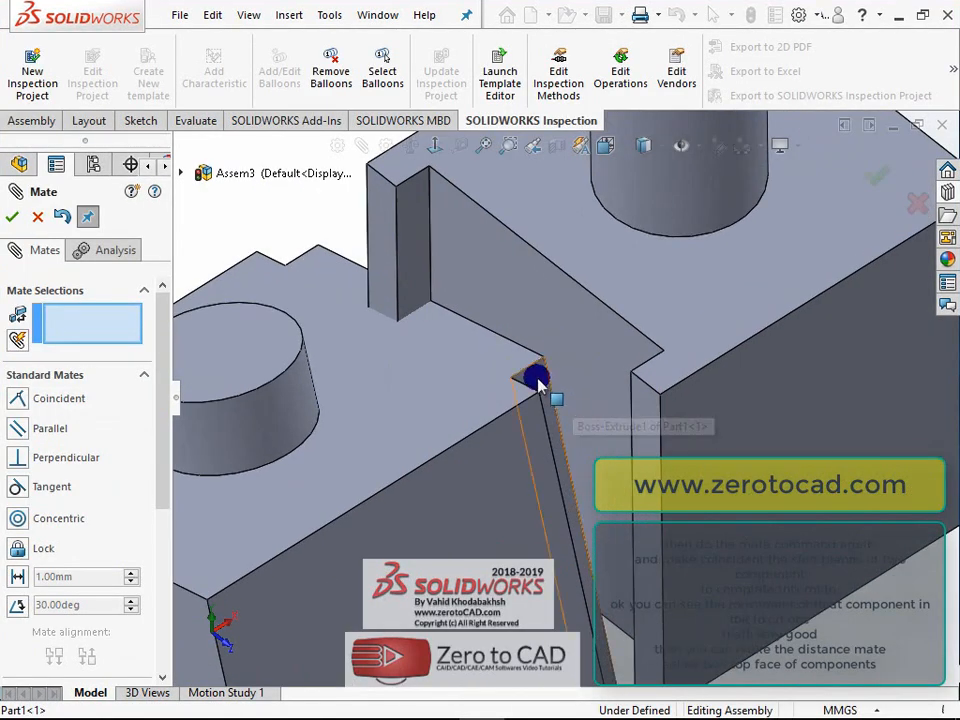
click(537, 385)
middle_drag(536, 375, 757, 357)
click(757, 345)
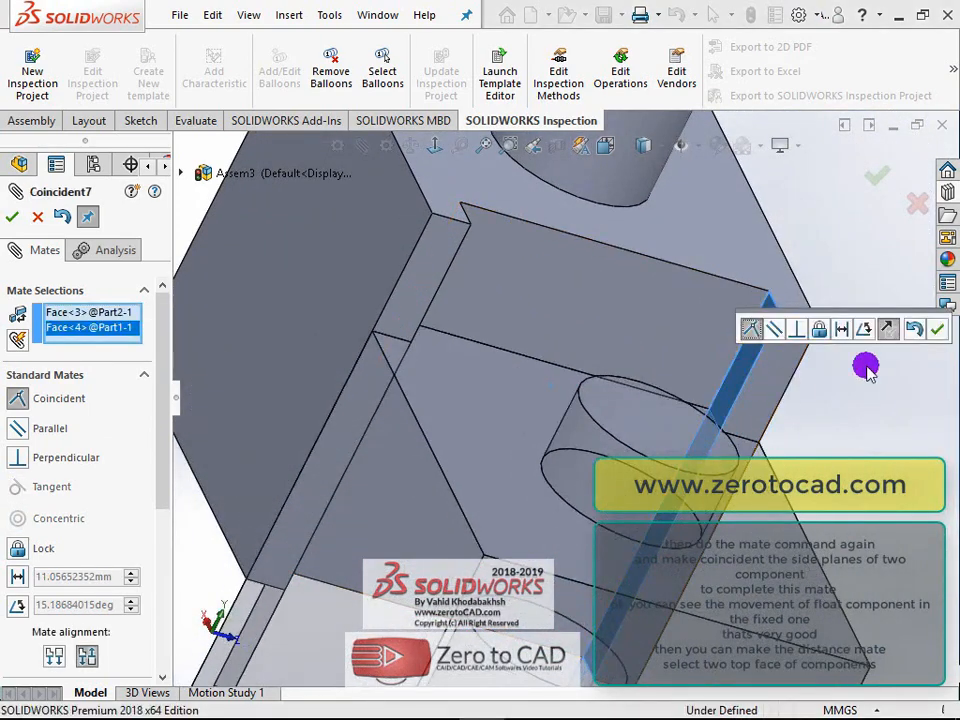
click(940, 333)
Slide the floating block Part2 along the slot in Part1 to check its movement.
scroll(696, 392, up, 3)
middle_drag(696, 392, 586, 415)
drag(586, 415, 611, 298)
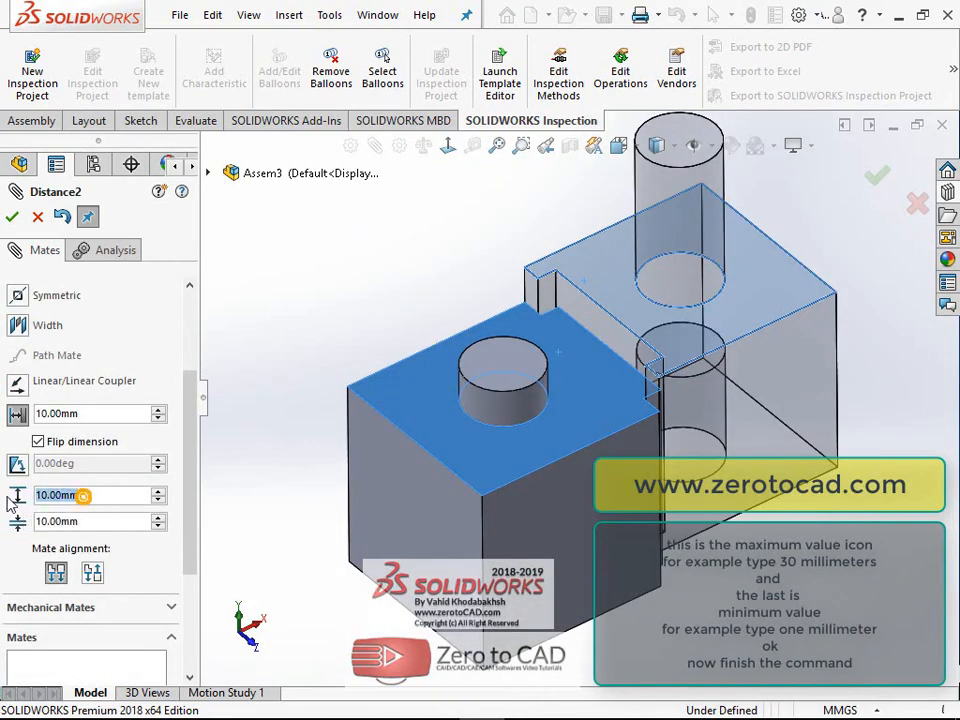
Set the distance mate between the two top faces to a 30 mm maximum and 1 mm minimum, and finish mating.
text(30)
key(Return)
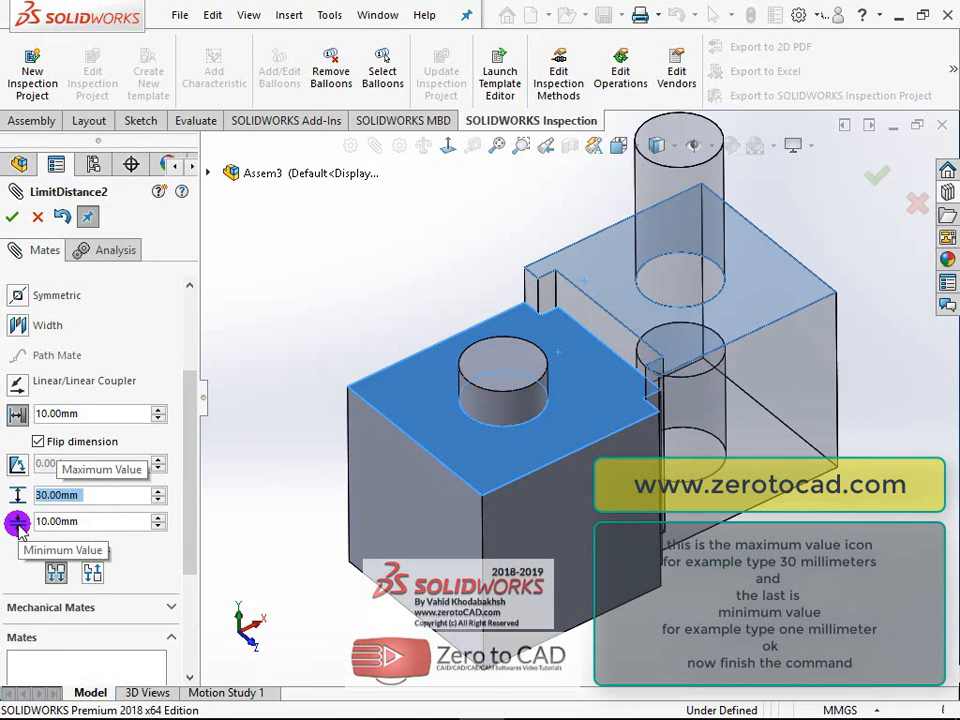
click(90, 521)
text(1)
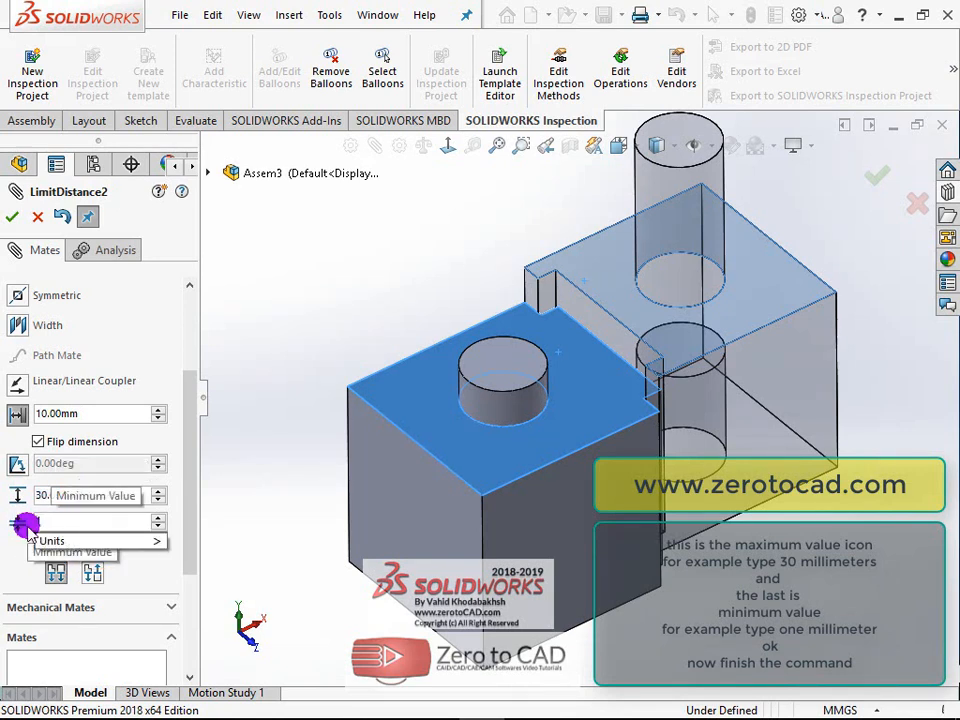
key(Return)
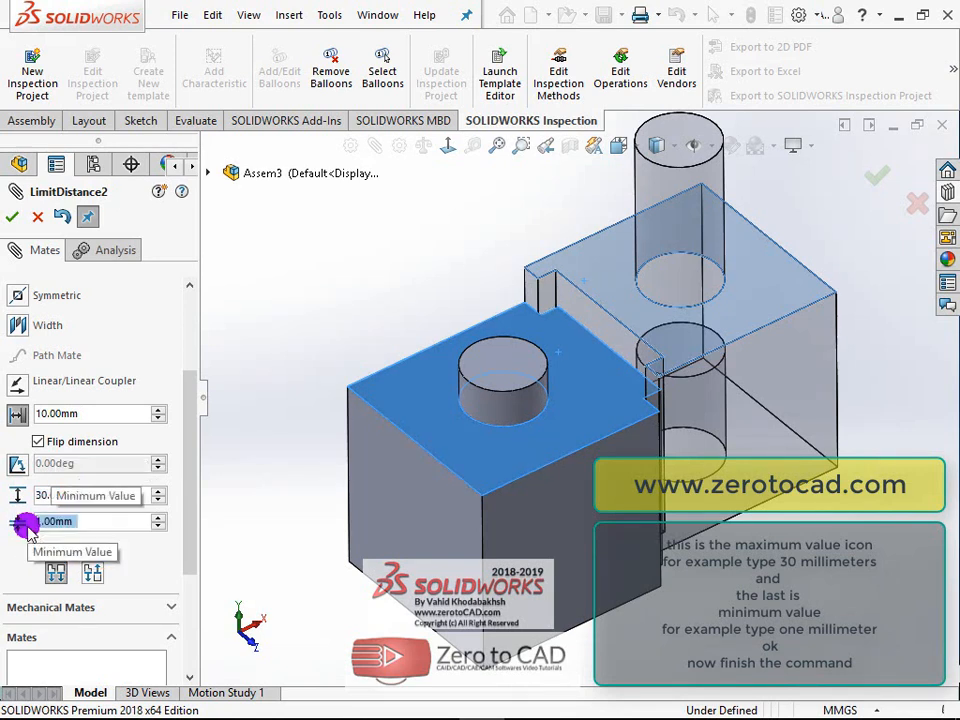
click(15, 216)
click(15, 216)
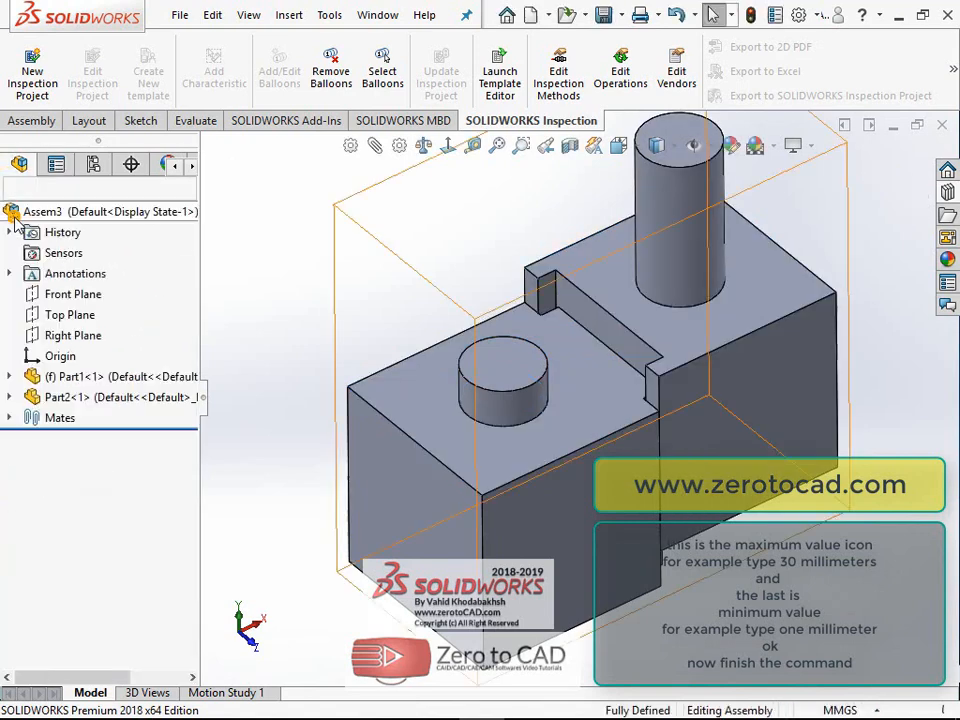
Move Part2 repeatedly up and down along the slot to test the limits of the distance mate.
drag(577, 405, 565, 302)
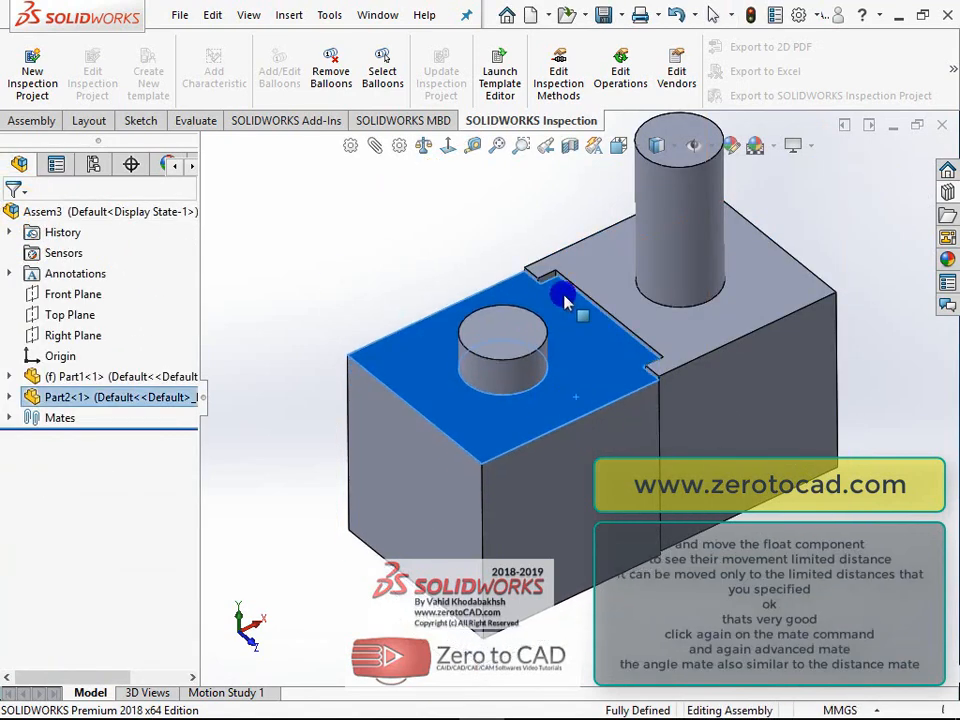
drag(557, 250, 594, 588)
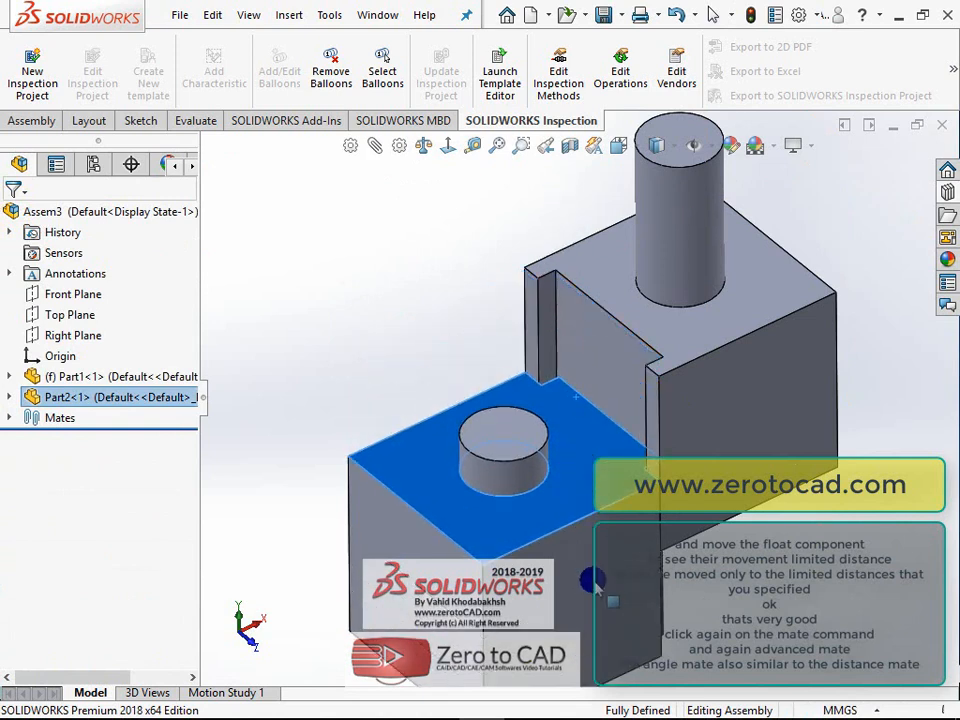
drag(575, 496, 540, 246)
drag(536, 201, 546, 320)
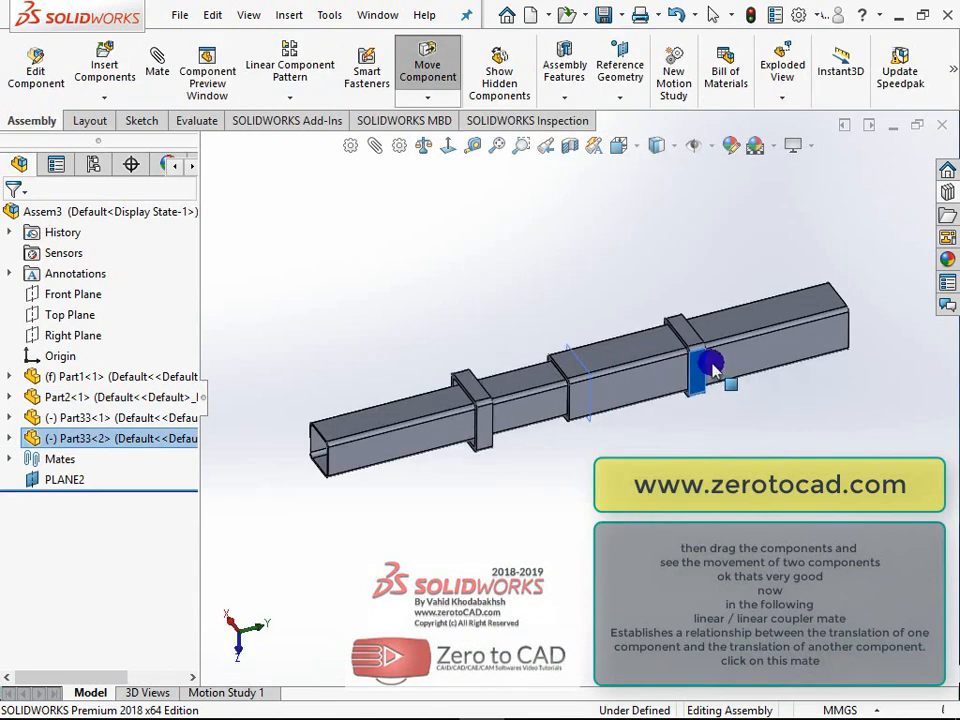
Slide the second Part33 sleeve along the square bar to check the coupled movement of the components.
drag(711, 313, 646, 384)
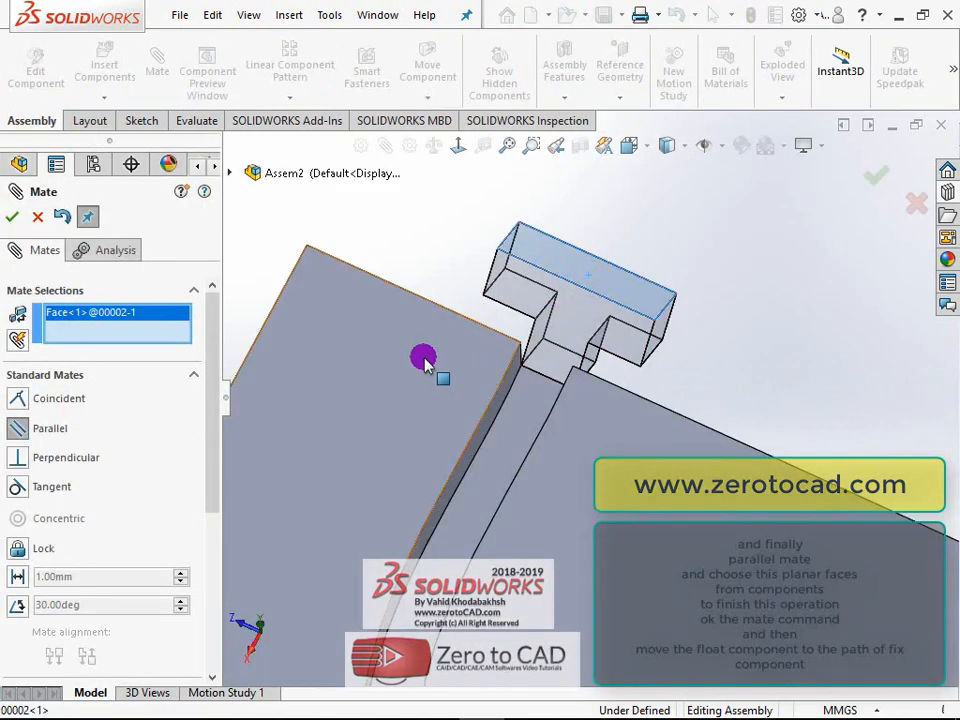
Add a parallel mate between the top face of T-shaped component 00002 and the top face of plate 0001, and finish mating.
click(425, 363)
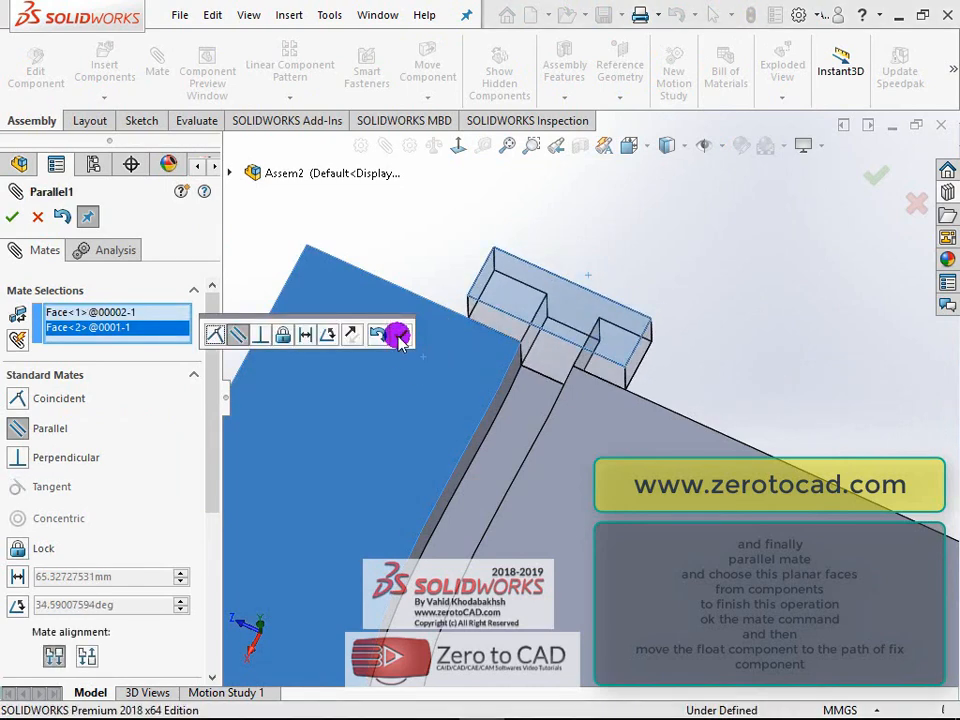
click(398, 335)
click(14, 218)
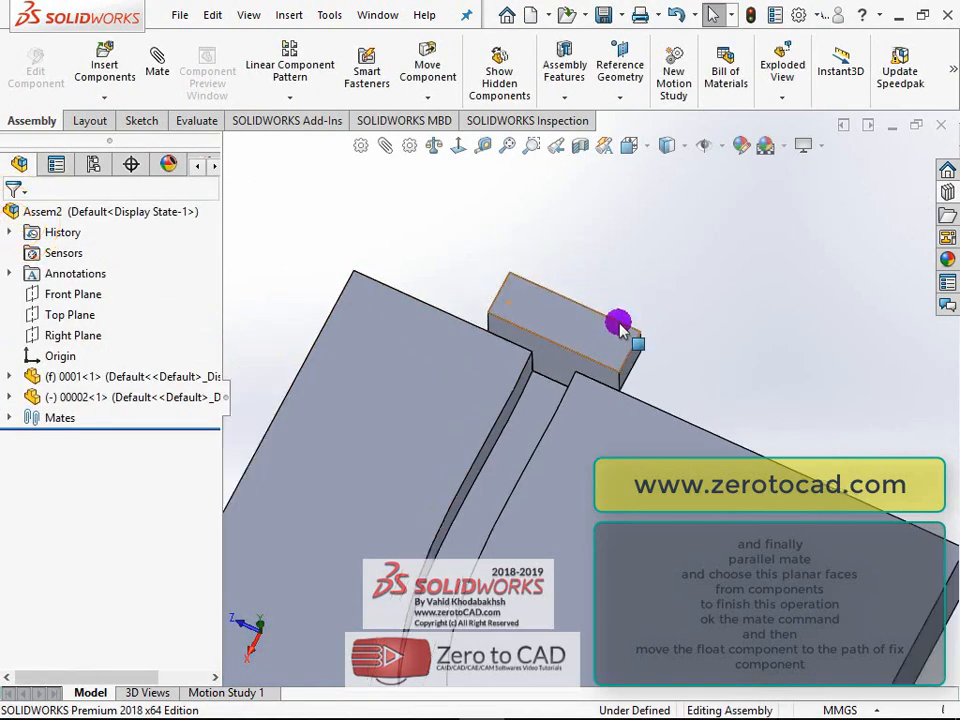
Move the floating T-shaped component along the curved groove of the fixed plate to check its path.
mouse_move(619, 324)
middle_down()
mouse_move(570, 448)
mouse_move(596, 273)
mouse_move(632, 342)
middle_up()
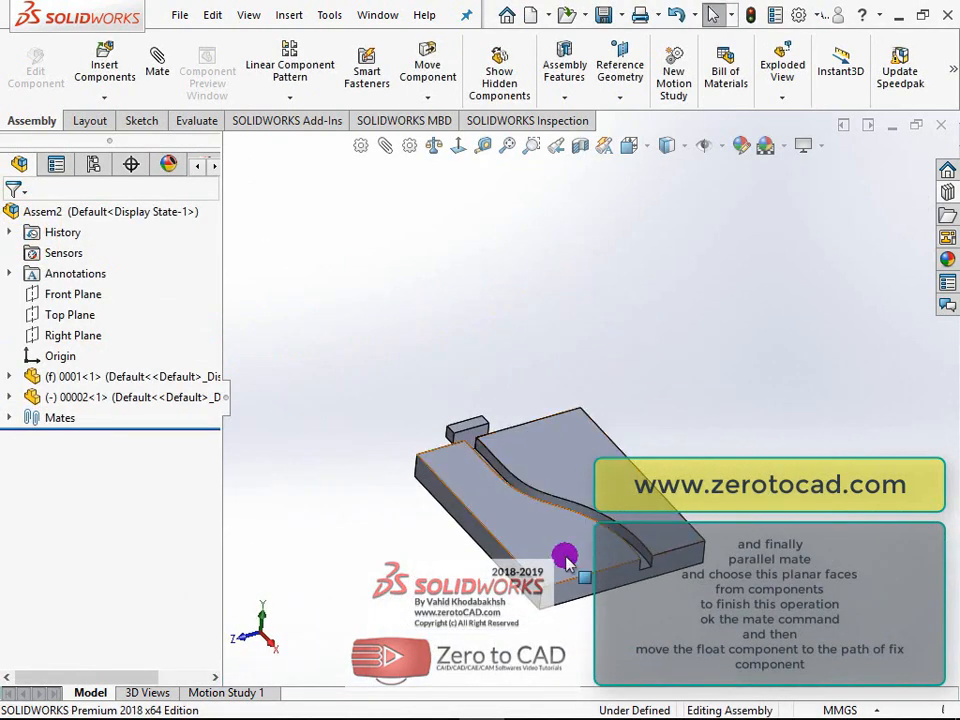
scroll(567, 562, down, 4)
mouse_move(585, 482)
middle_down()
mouse_move(579, 452)
mouse_move(581, 492)
middle_up()
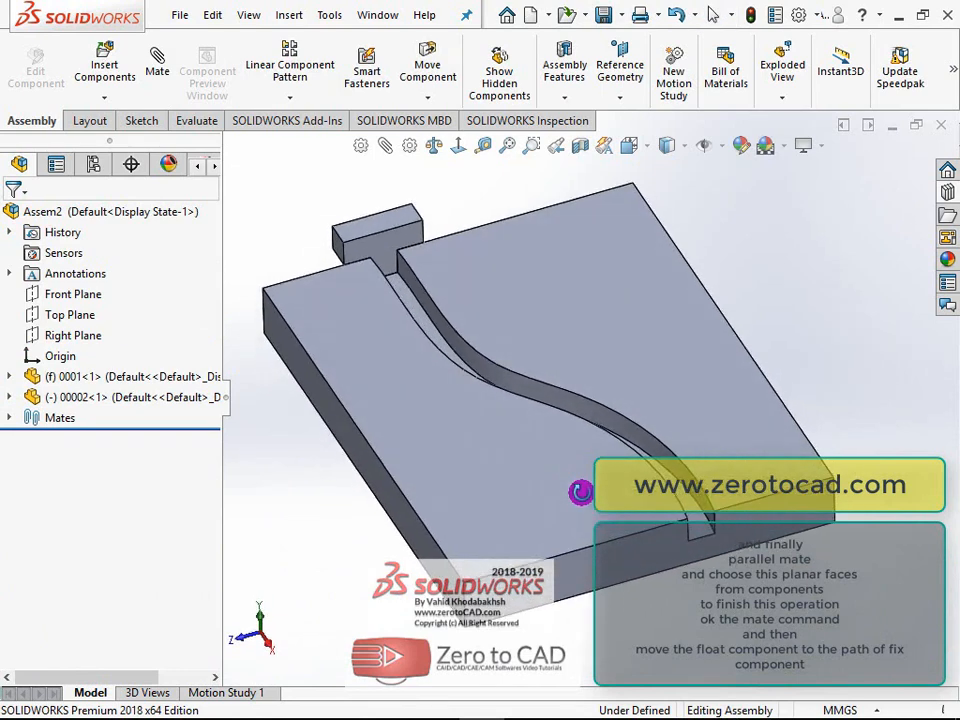
scroll(527, 315, down, 3)
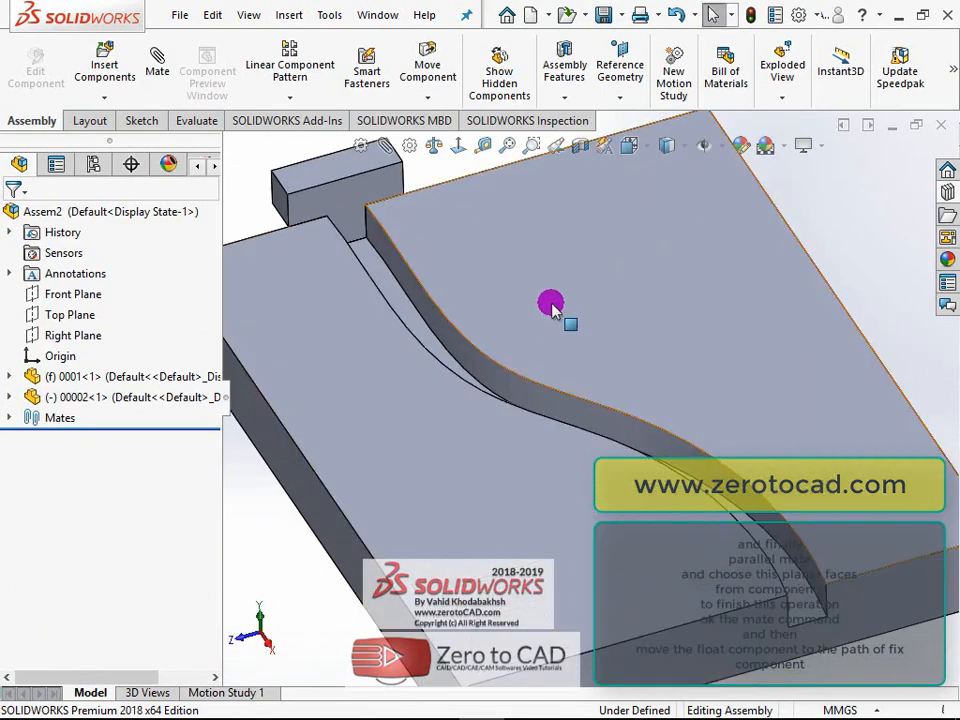
drag(551, 307, 643, 461)
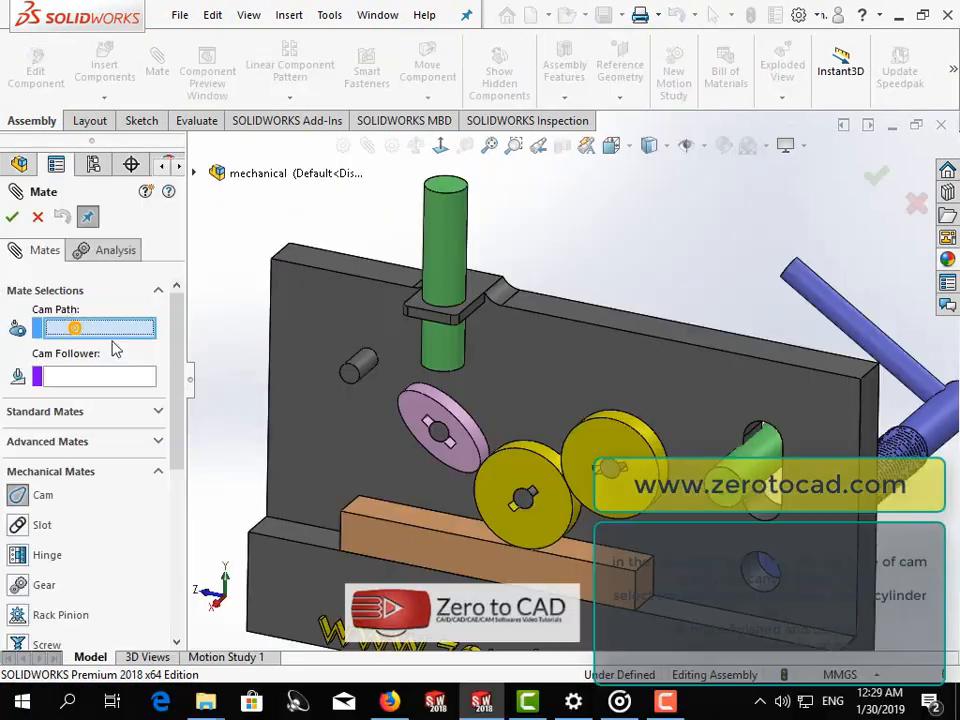
Add a cam mate with the pink cam's elliptical face as path and the green cylinder's bottom face as follower, and finish mating.
scroll(448, 422, down, 4)
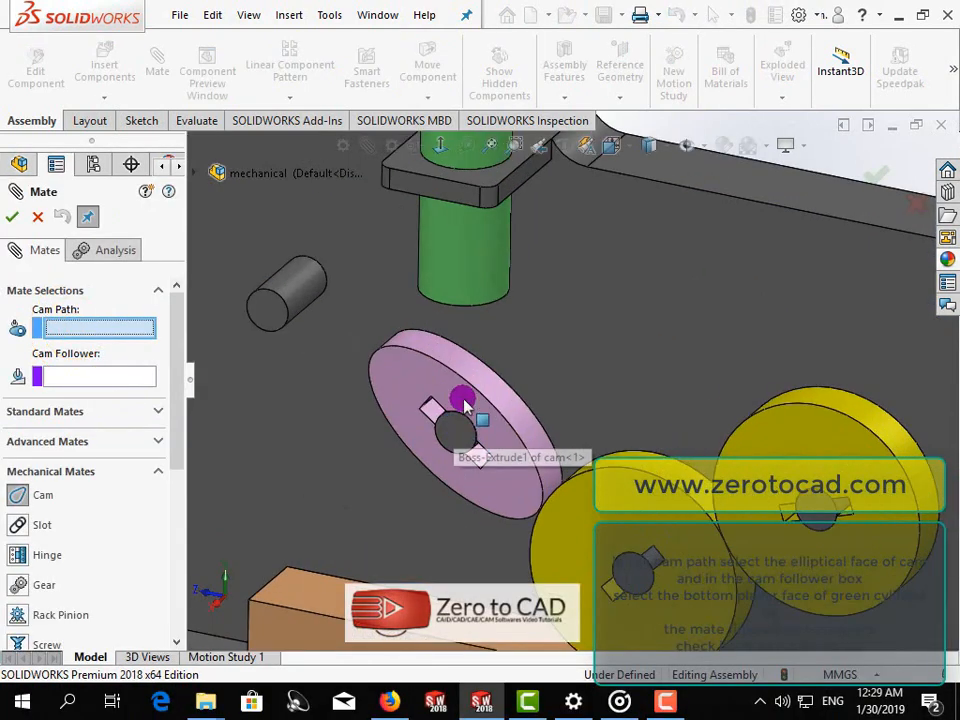
click(476, 383)
click(146, 370)
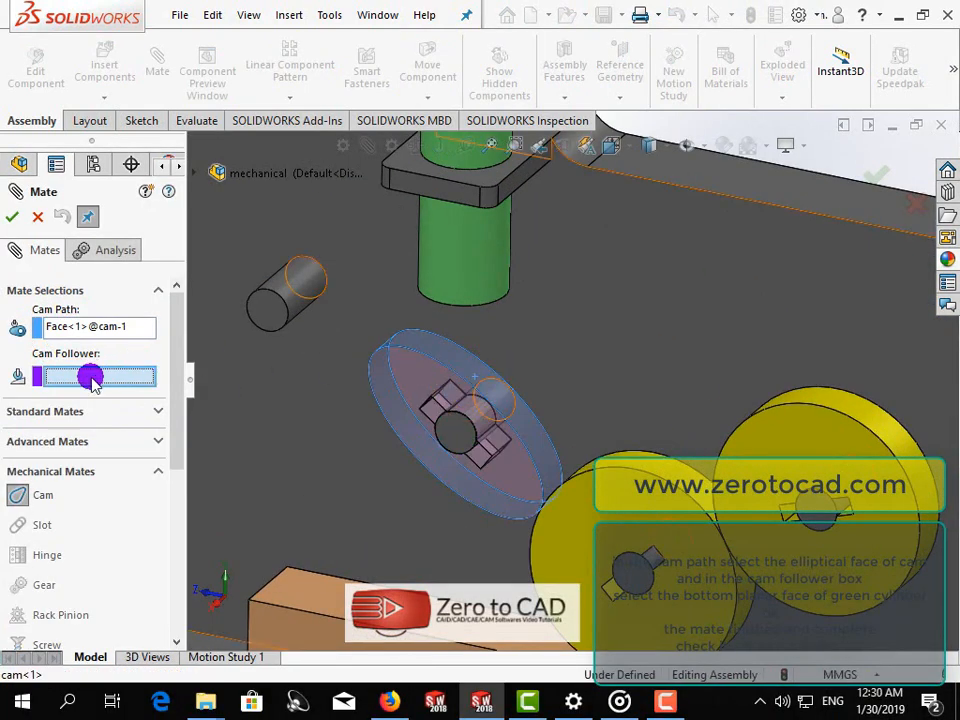
scroll(392, 441, up, 3)
middle_drag(392, 441, 519, 324)
scroll(532, 320, down, 4)
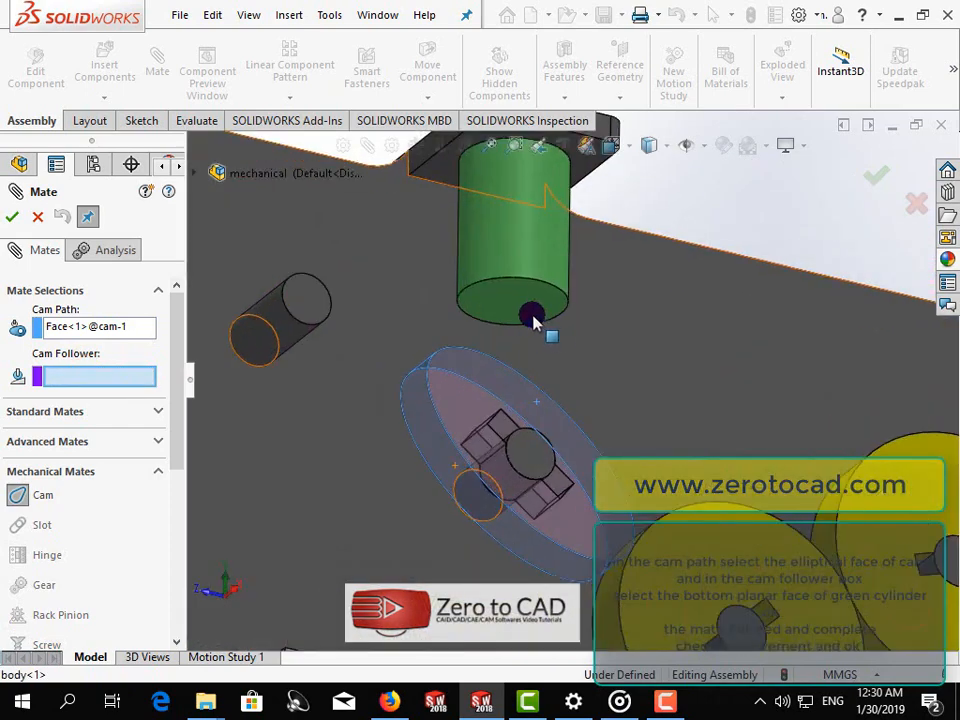
click(533, 320)
click(12, 218)
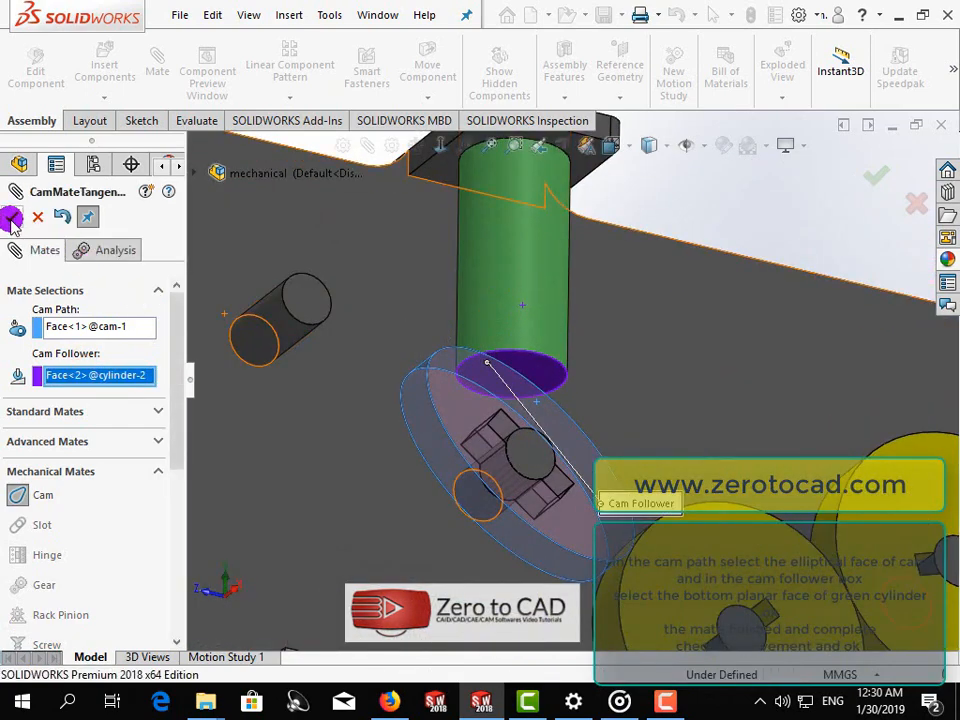
click(592, 359)
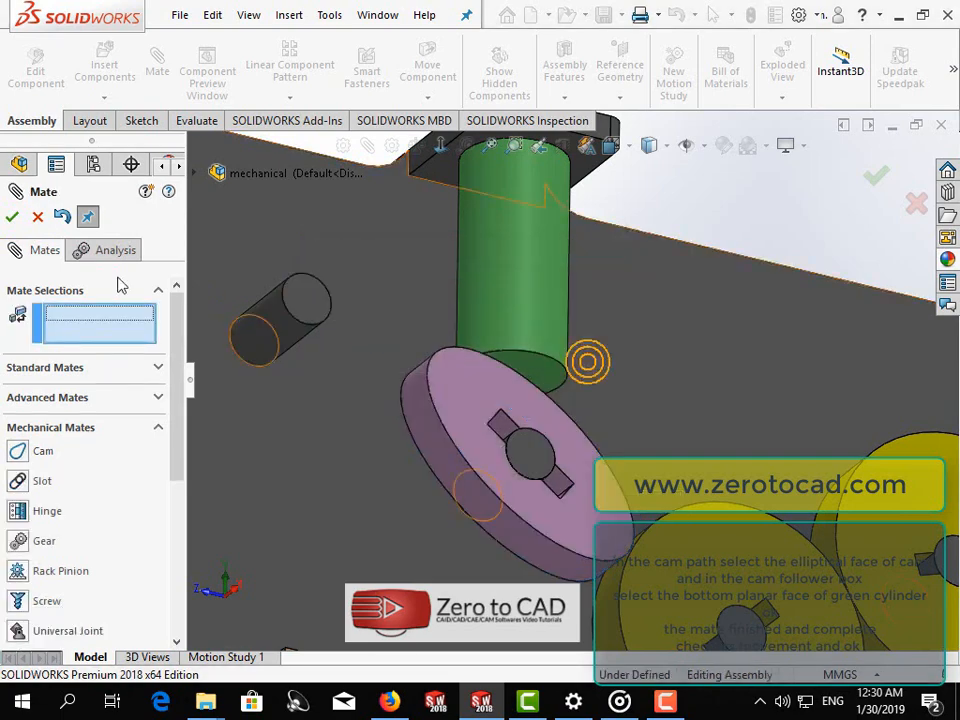
click(10, 218)
Rotate the pink cam to check how it drives the green cylinder.
middle_drag(375, 354, 398, 460)
drag(488, 411, 505, 398)
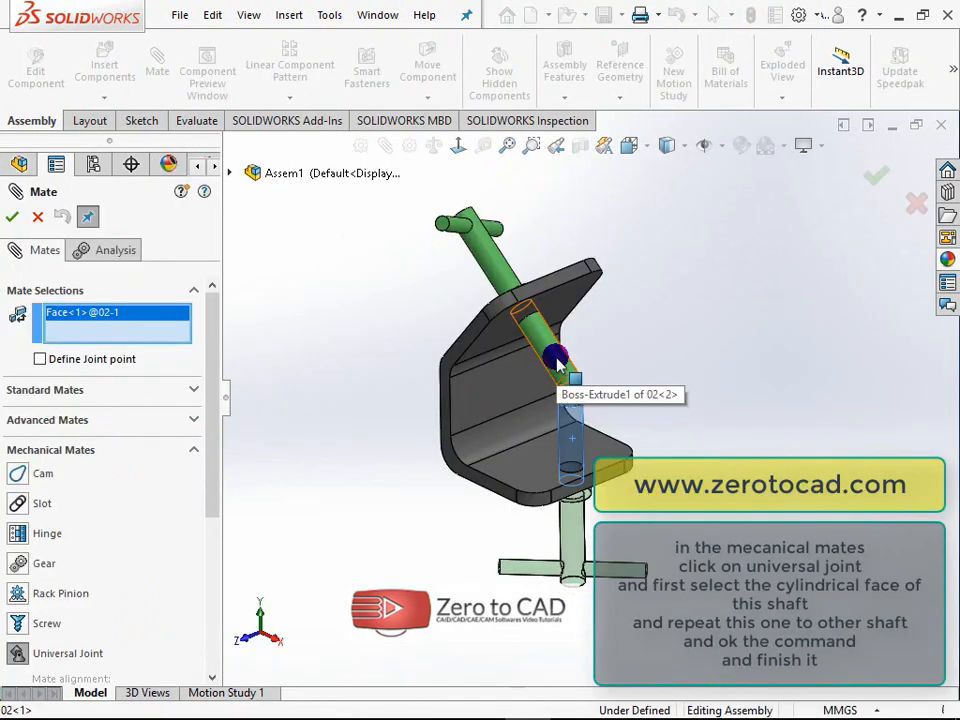
Add a universal joint mate between the cylindrical faces of the lower and upper green shafts, and finish mating.
click(557, 365)
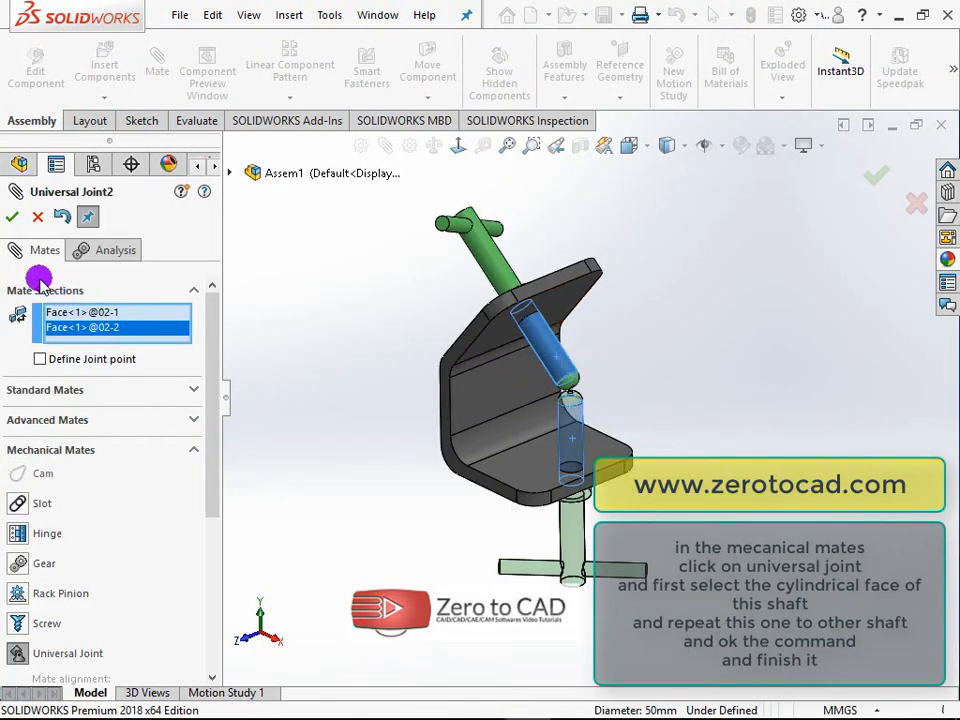
click(12, 218)
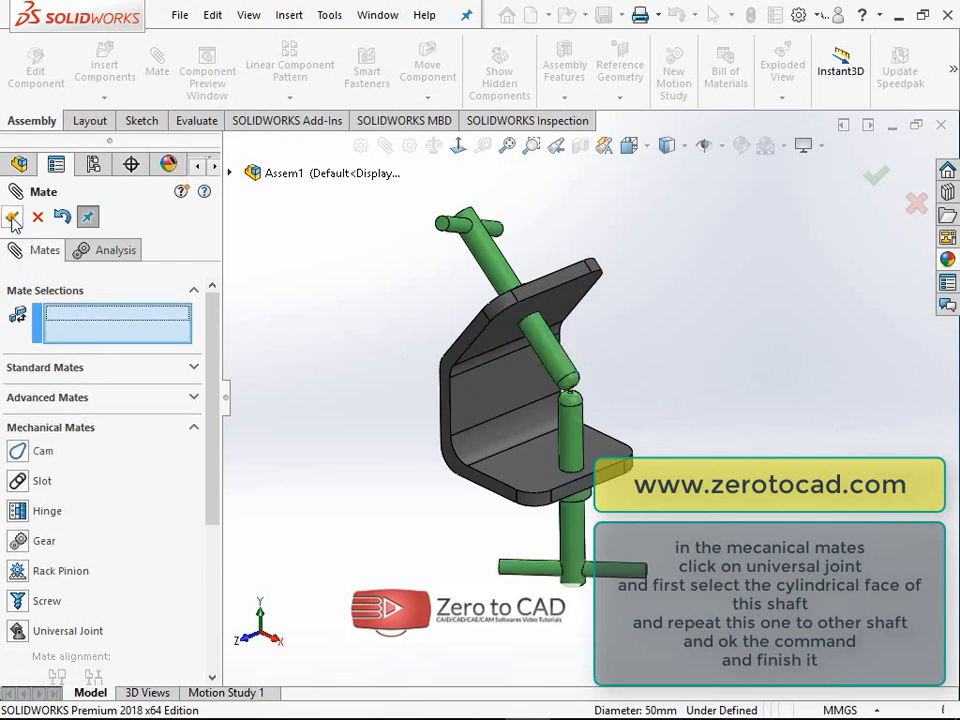
click(12, 218)
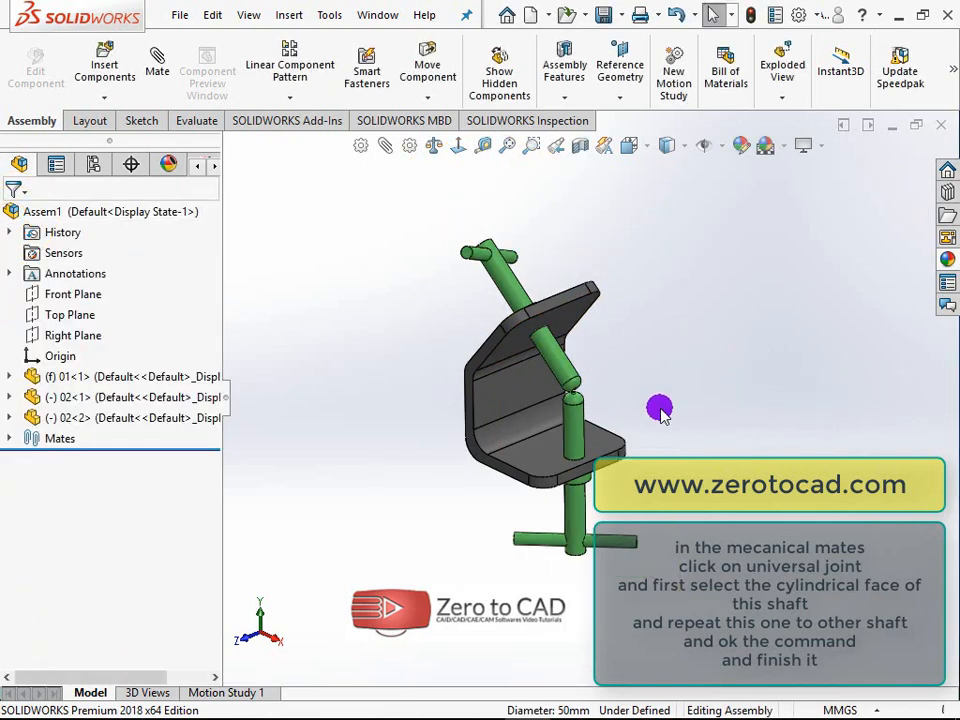
Rotate the lower shaft by its handle to test the motion transmitted to the upper shaft.
middle_drag(641, 414, 621, 400)
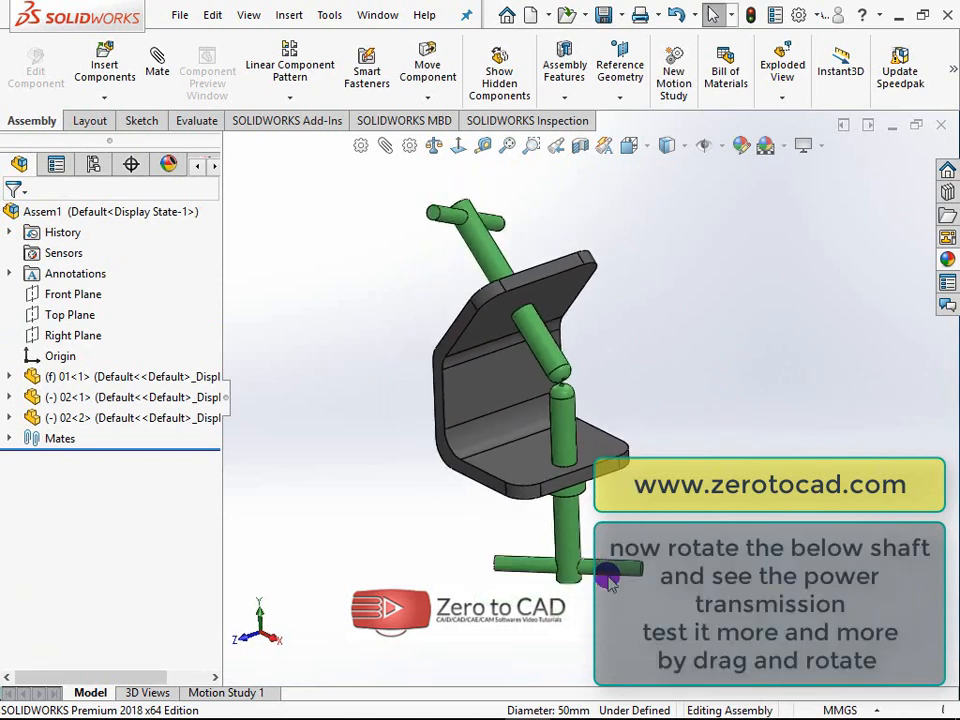
drag(611, 574, 663, 556)
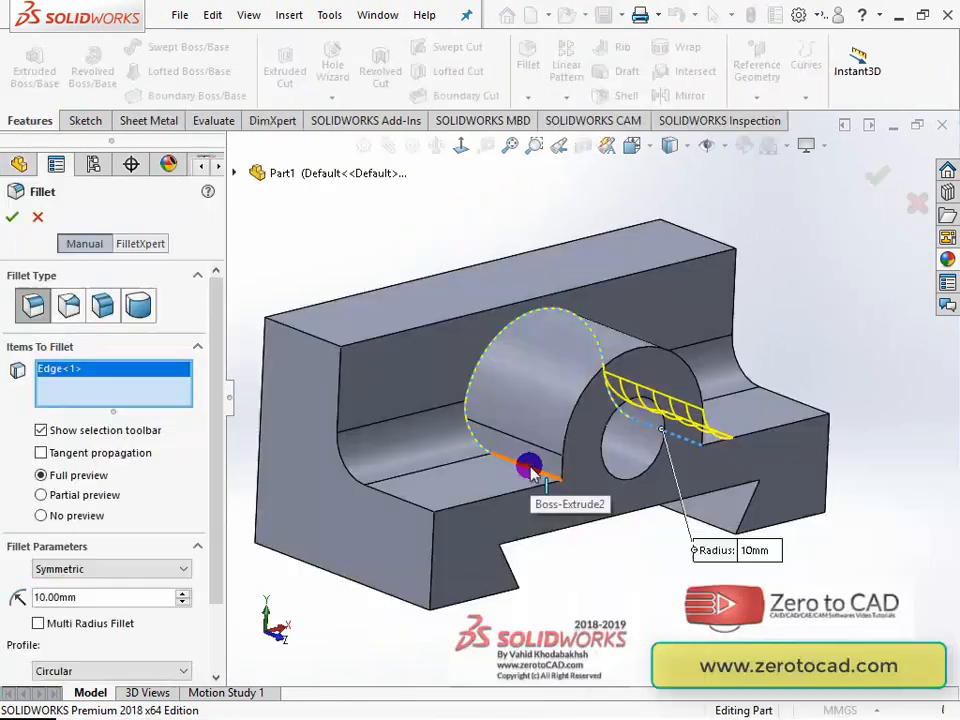
Fillet the two edges where the round boss meets the base step with a symmetric 10 mm radius.
click(525, 470)
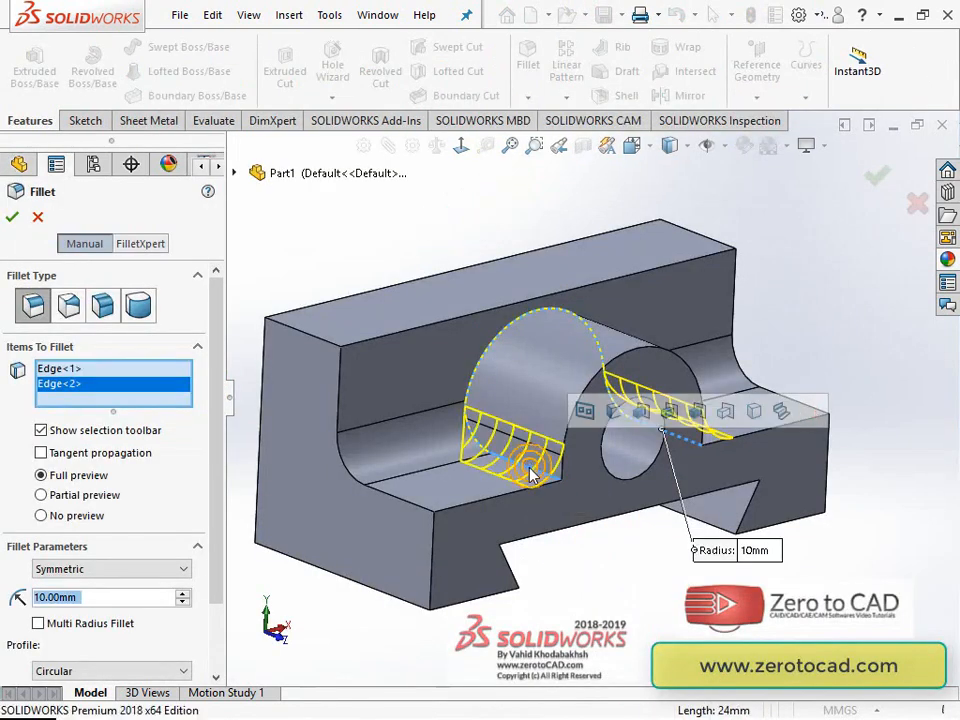
middle_drag(525, 476, 340, 418)
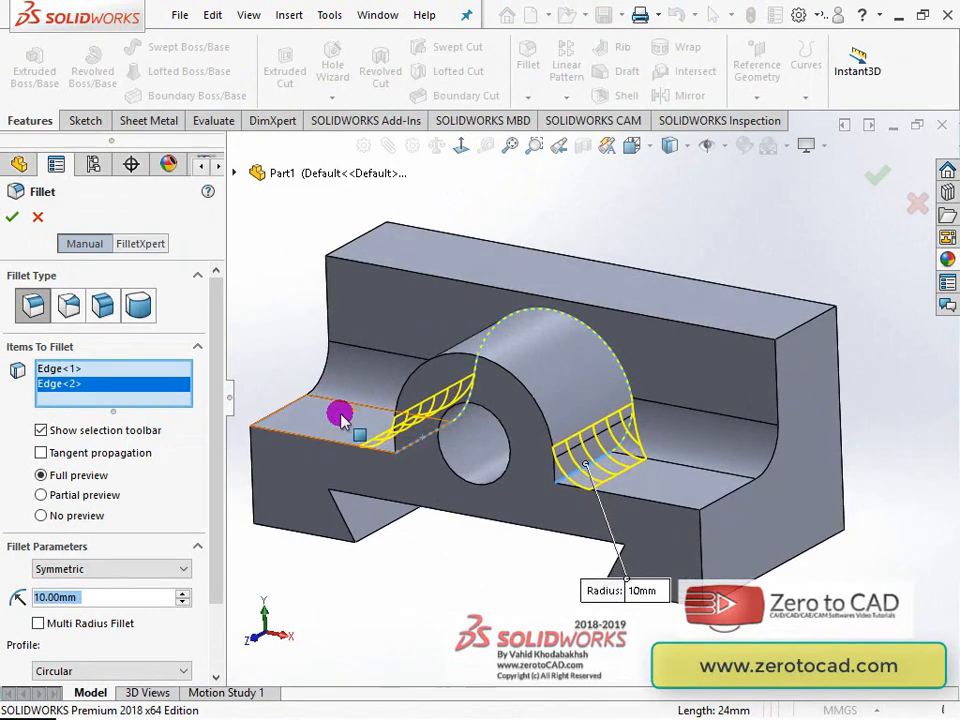
click(11, 219)
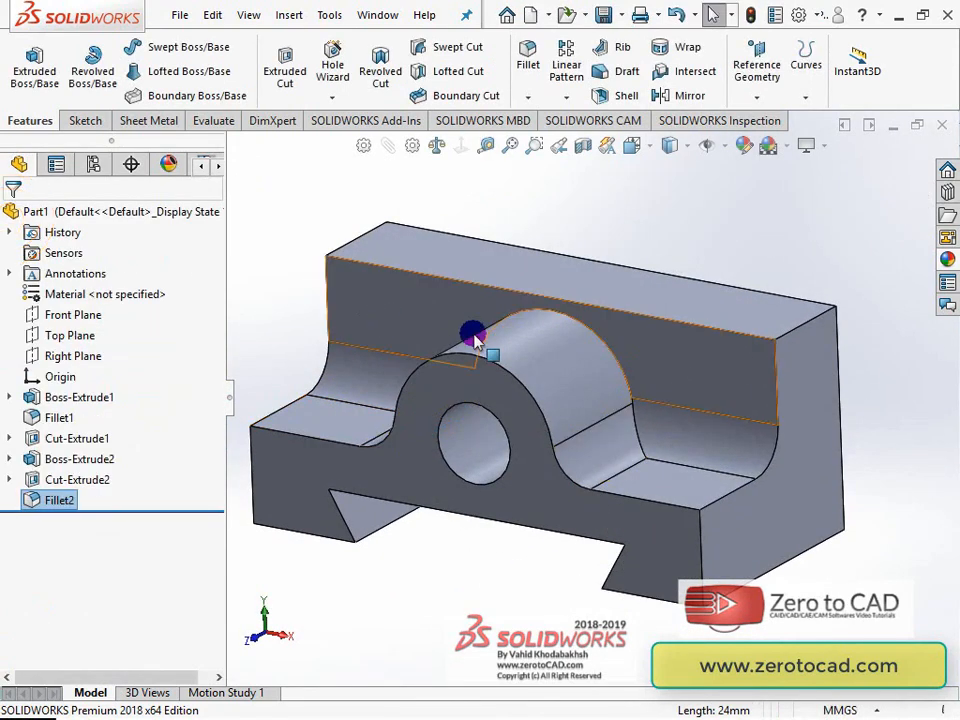
middle_drag(533, 342, 592, 400)
click(585, 235)
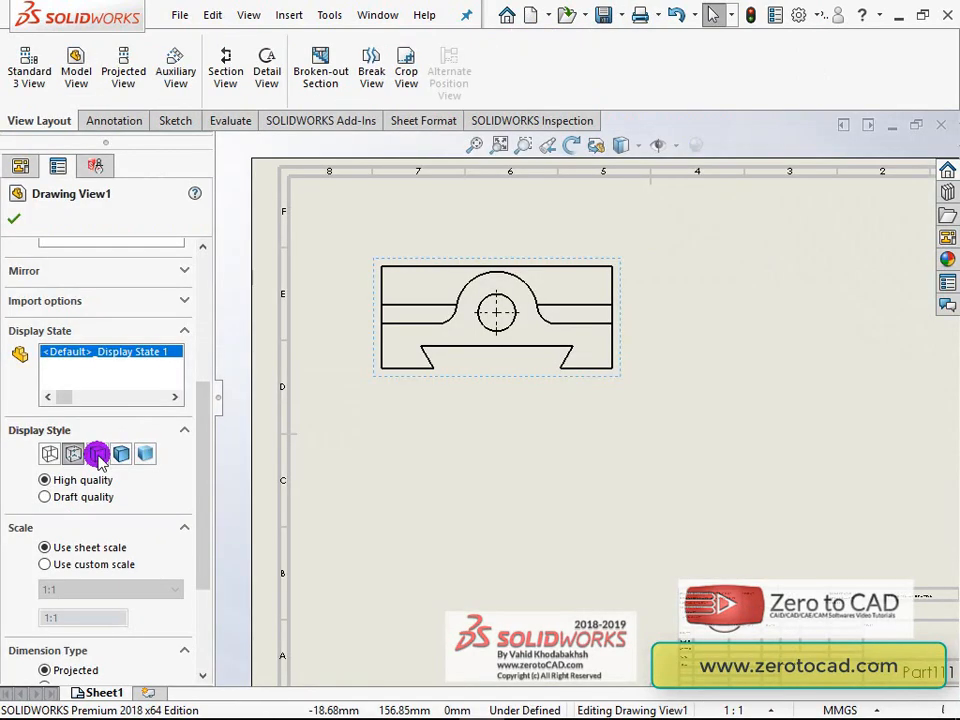
Preview the front drawing view as shaded with edges, shaded and wireframe, and set its display style to hidden lines removed.
click(121, 455)
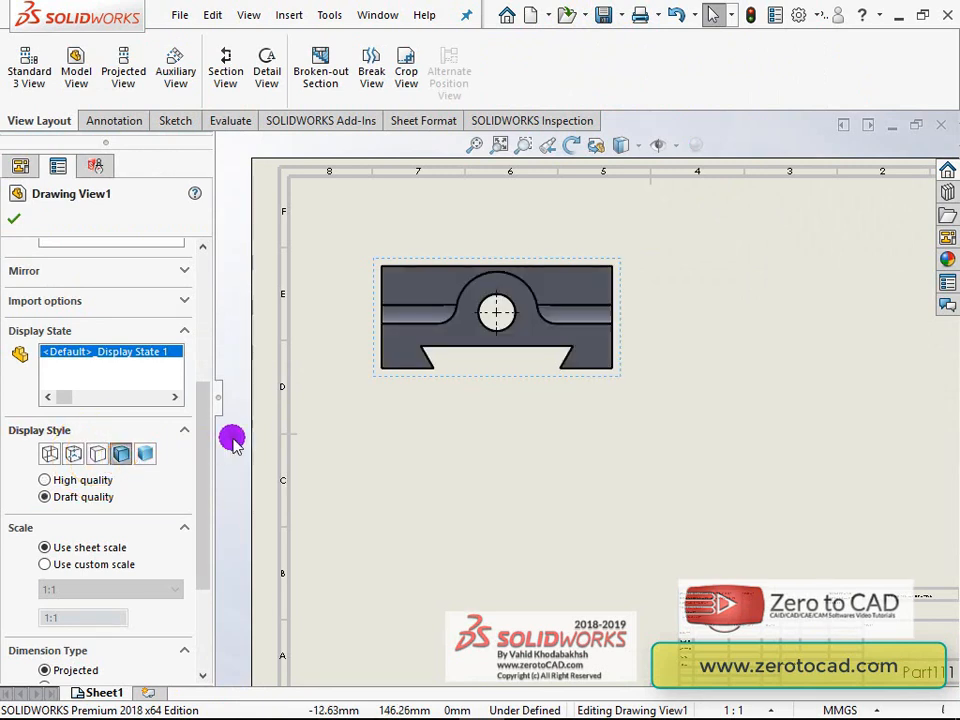
click(145, 454)
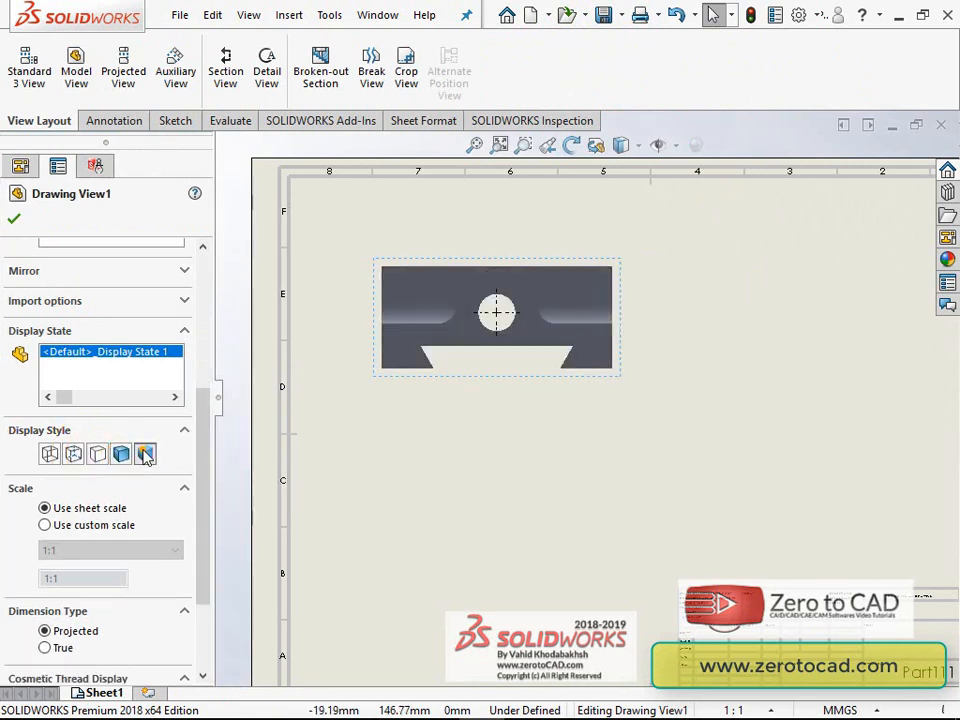
click(54, 455)
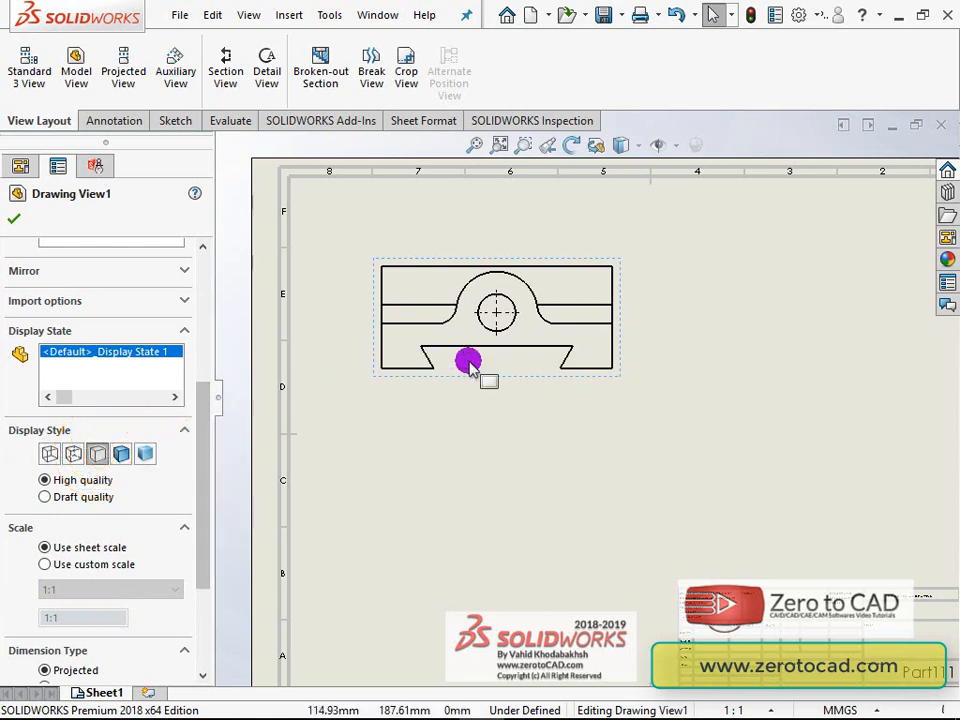
scroll(520, 432, up, 1)
scroll(525, 439, down, 1)
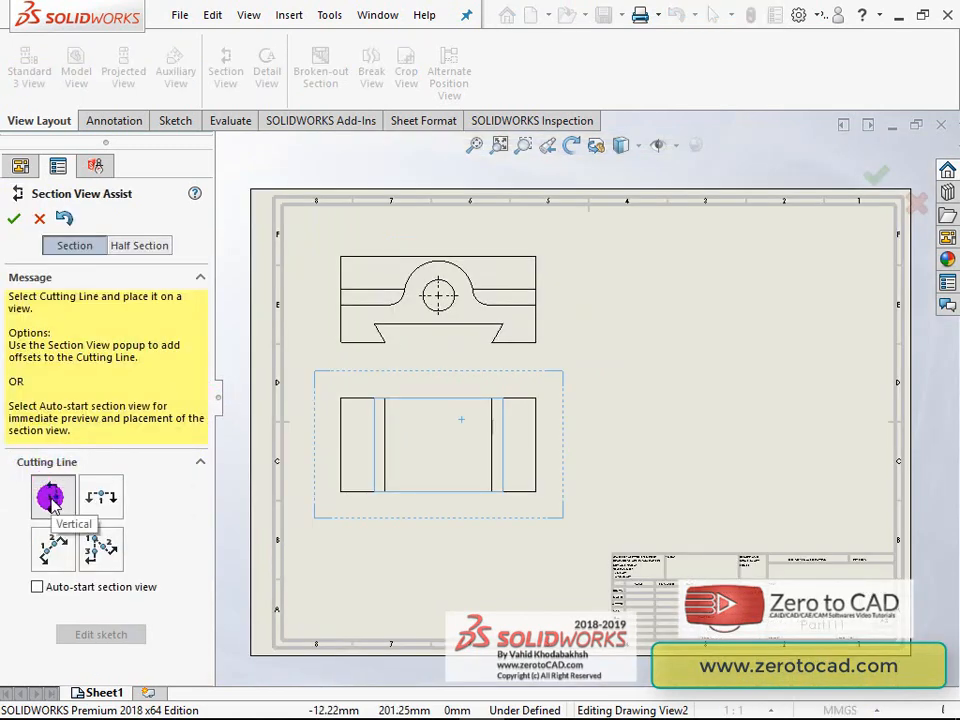
Create section view A-A with a vertical cutting line through the hole centre and place it beside the front view.
click(50, 497)
scroll(445, 324, up, 2)
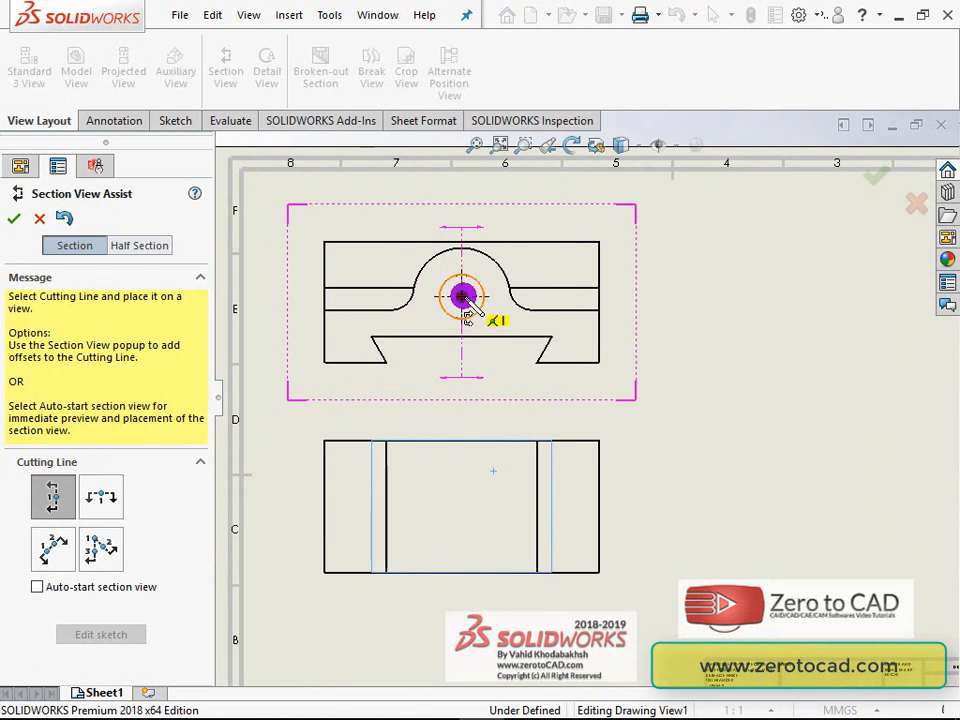
click(462, 297)
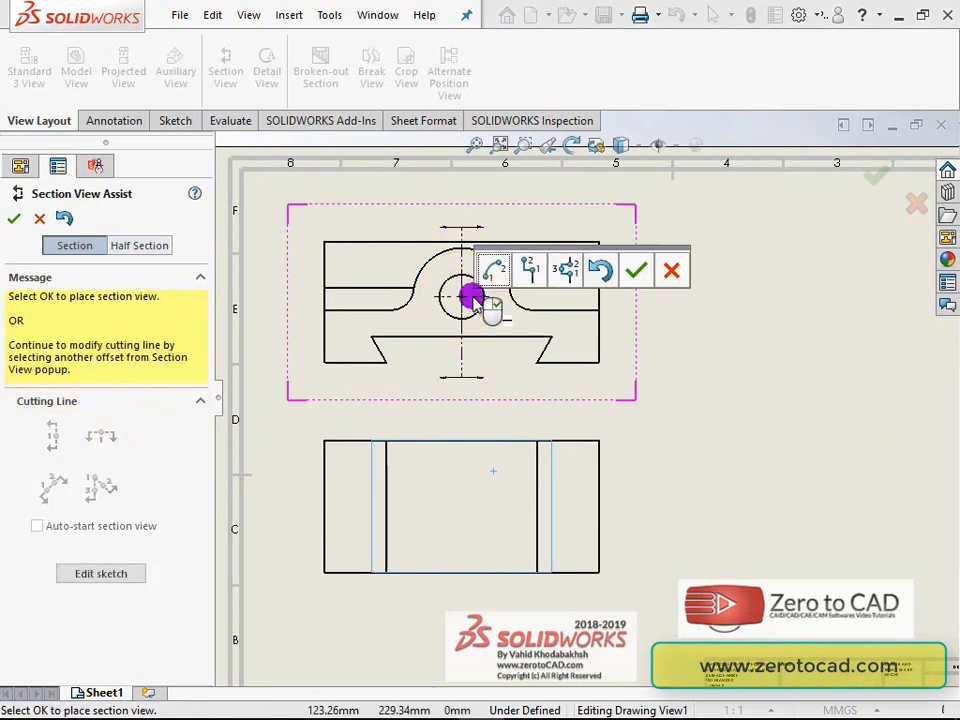
click(636, 272)
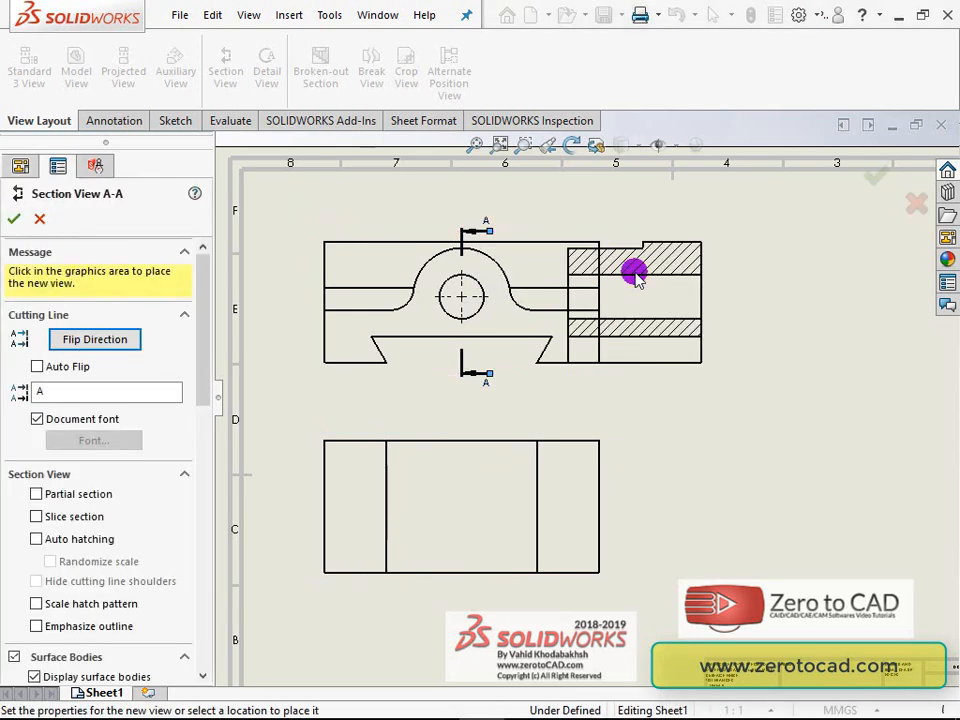
scroll(741, 262, down, 3)
scroll(720, 290, up, 2)
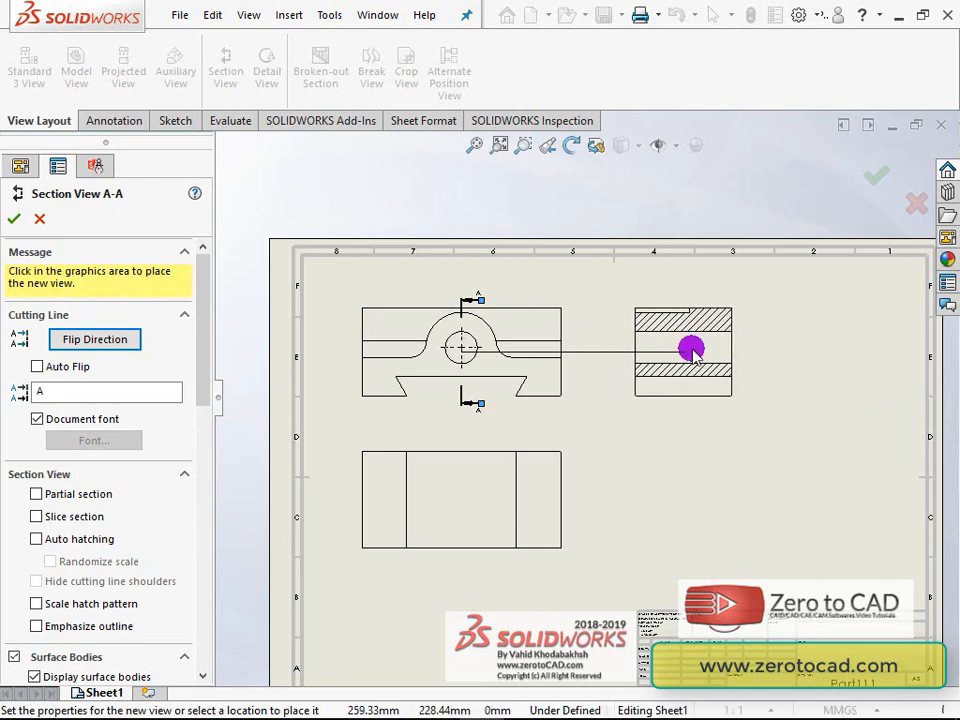
click(651, 350)
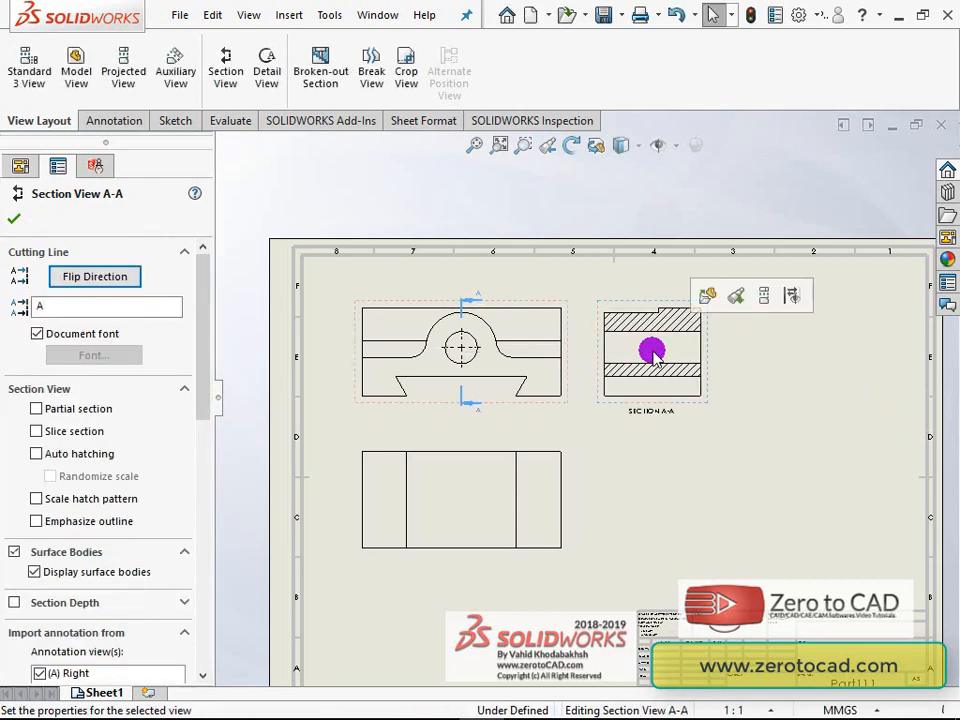
scroll(651, 352, up, 2)
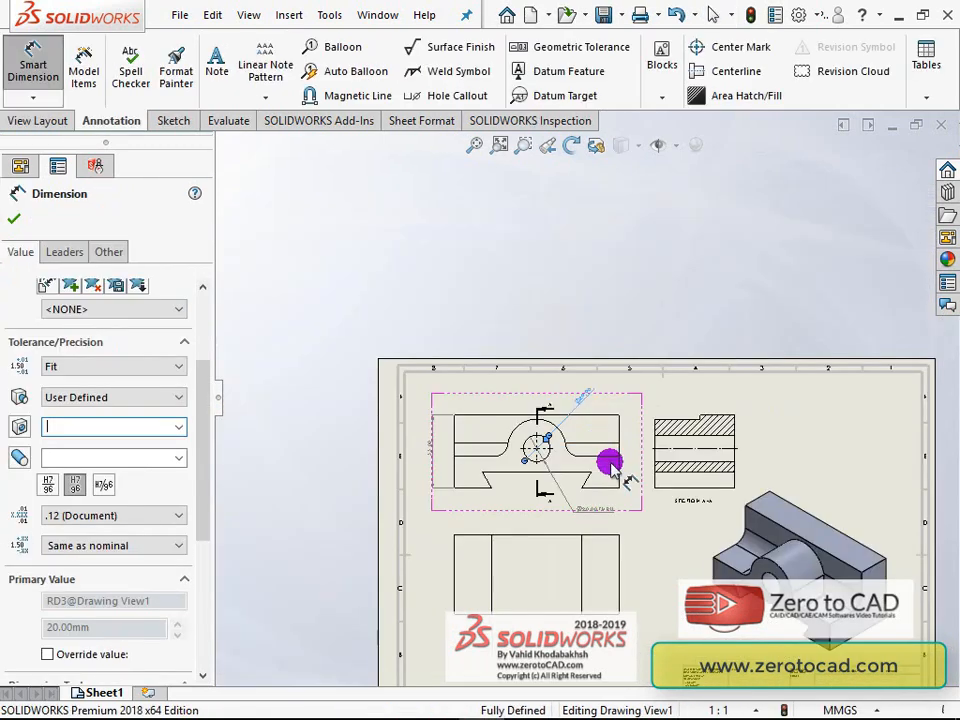
scroll(647, 561, down, 2)
scroll(636, 553, up, 2)
scroll(690, 458, down, 1)
scroll(686, 455, up, 1)
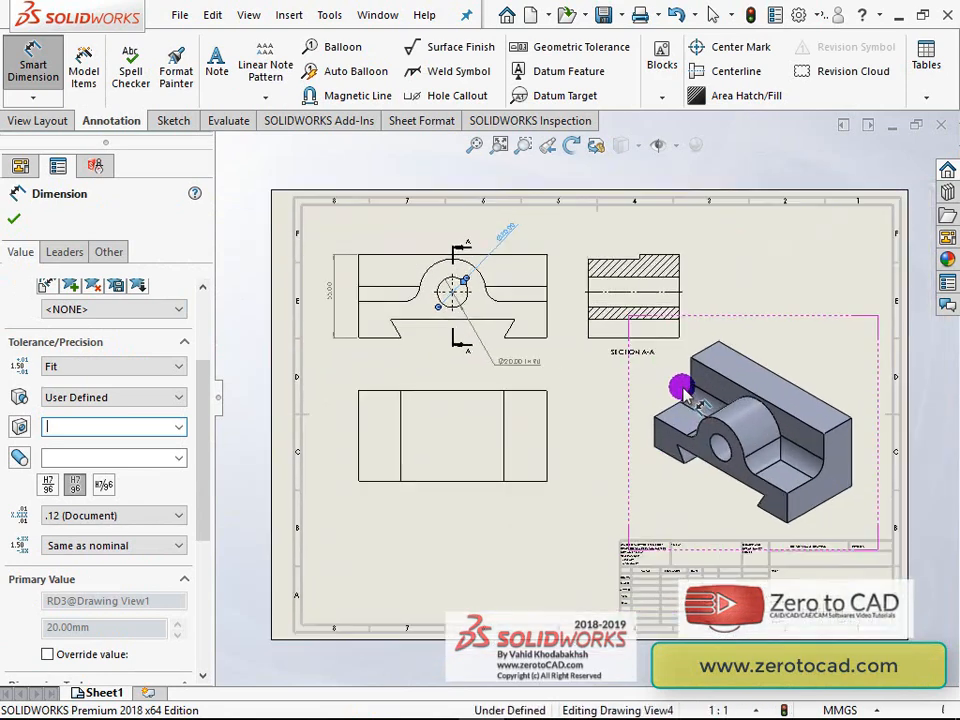
click(250, 230)
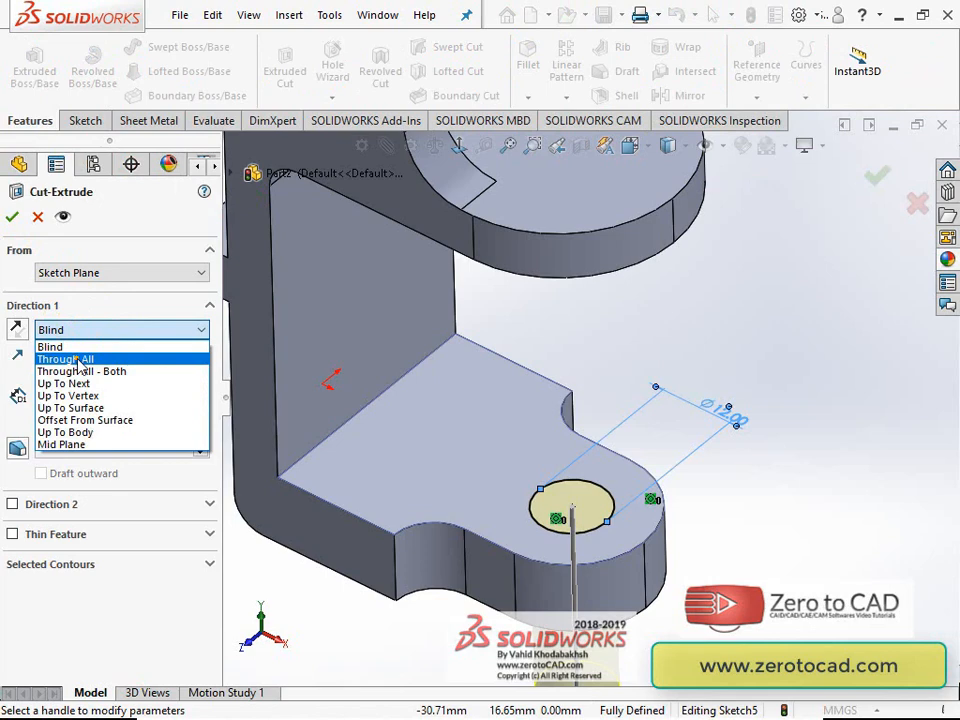
Cut the 12 mm circle through all the material of the bracket's lower foot.
click(66, 356)
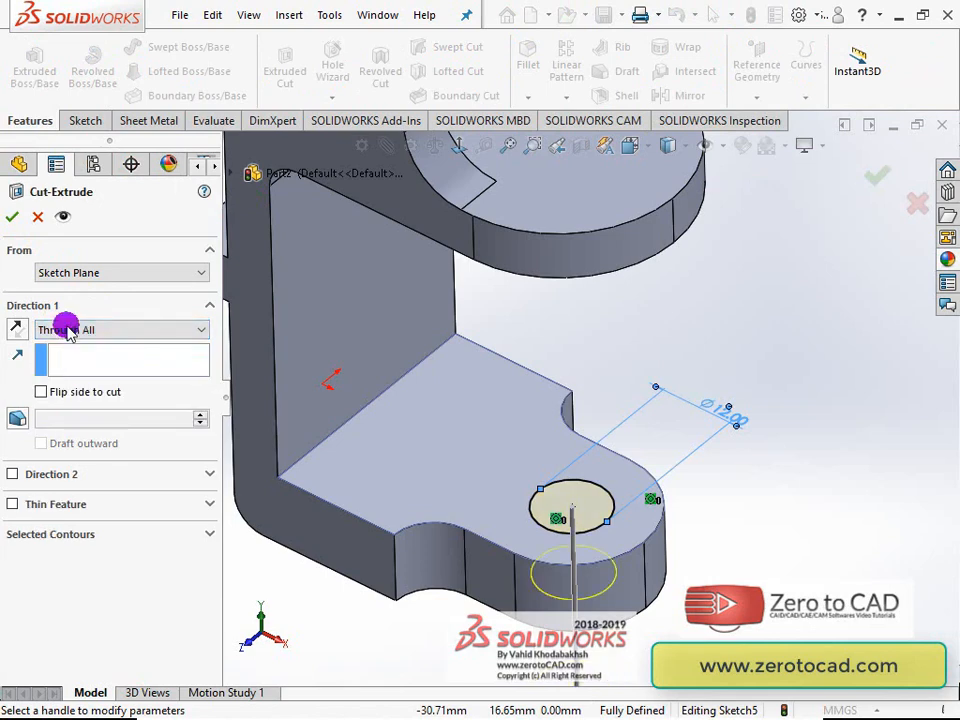
click(13, 220)
click(680, 344)
scroll(680, 344, up, 6)
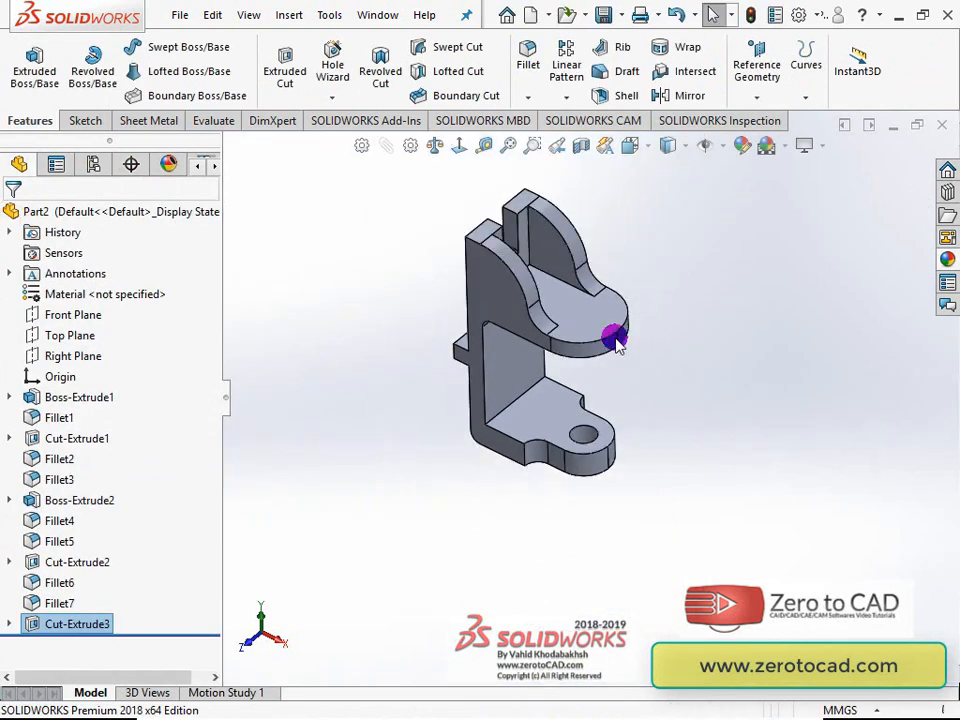
Inspect the finished bracket from another angle and compare it with the dimensioned reference image.
scroll(586, 311, down, 2)
middle_drag(566, 313, 552, 332)
scroll(523, 326, down, 3)
scroll(550, 332, up, 2)
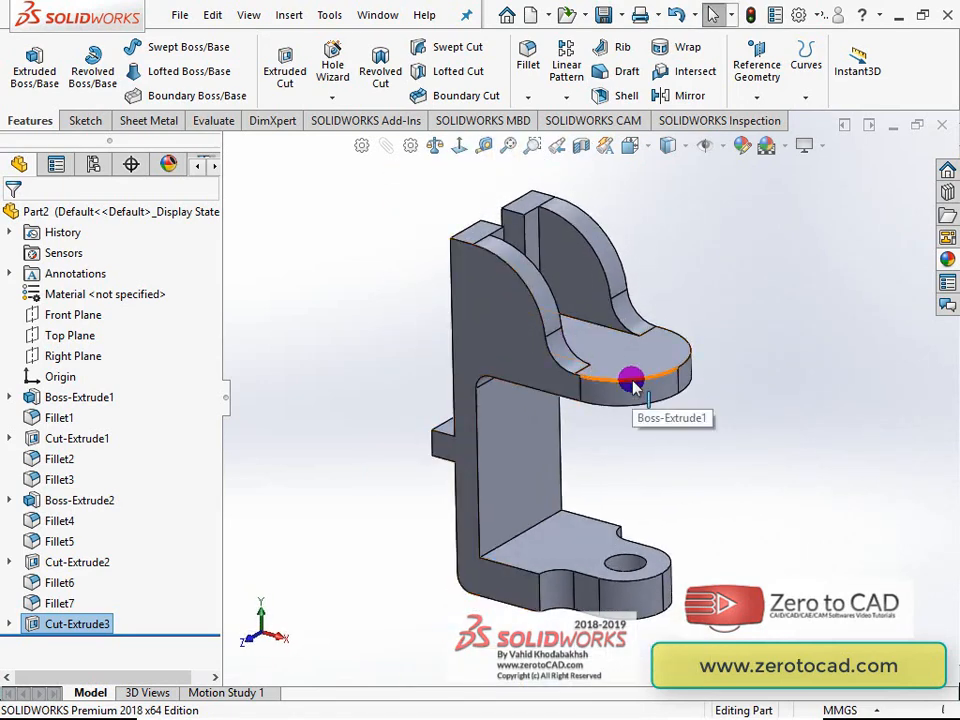
key(alt+Tab)
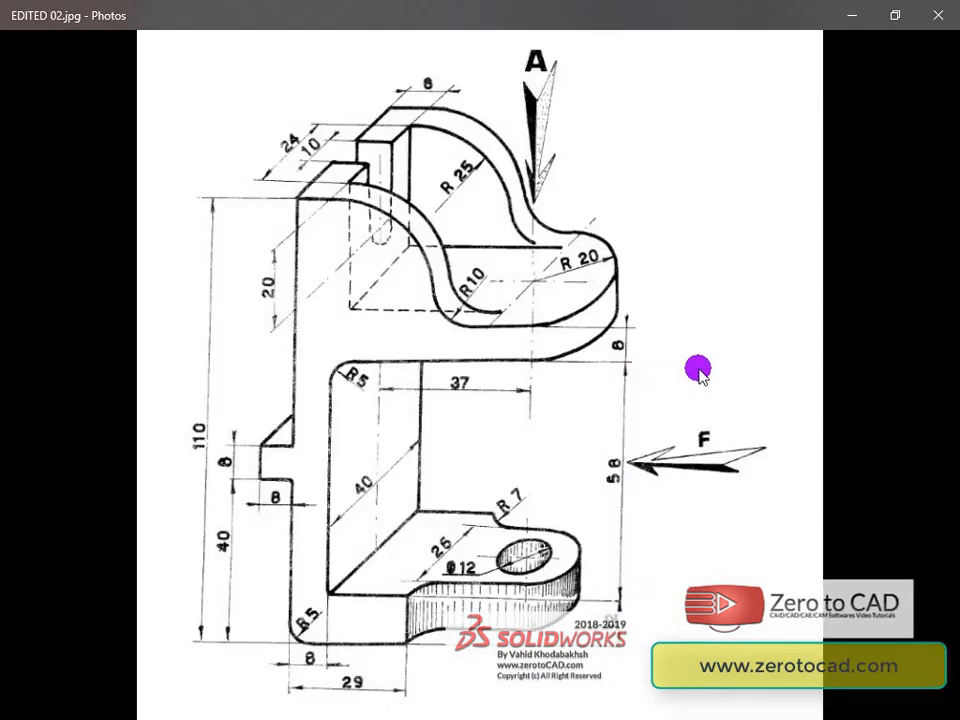
key(alt+Tab)
Complete the extrusion of the hollow round boss on the block's rounded upper end and view the whole part.
click(12, 216)
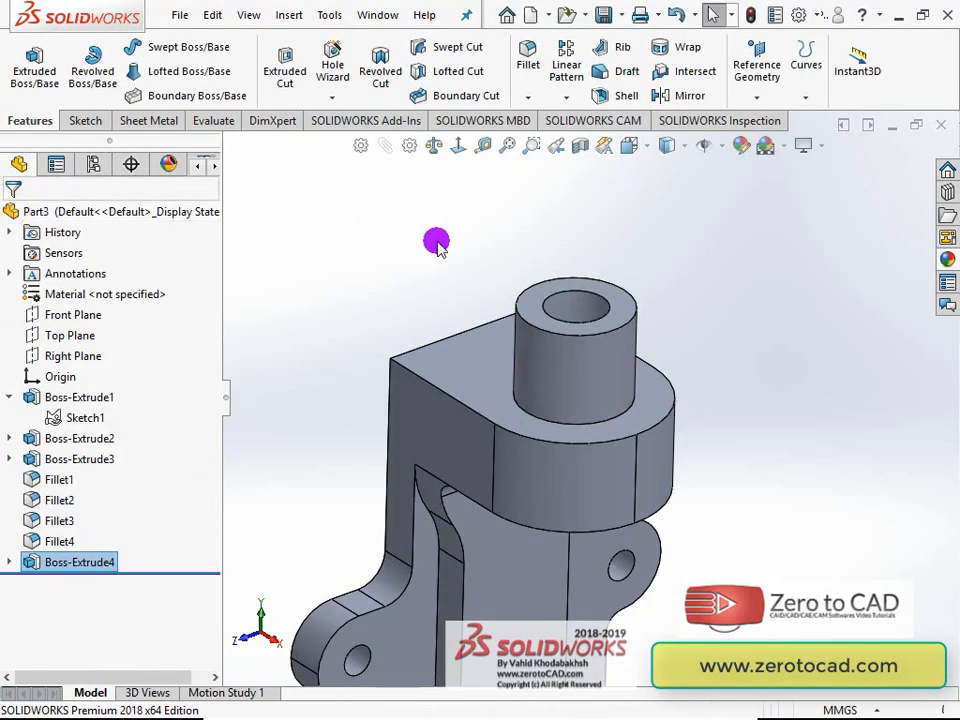
key(f)
middle_drag(475, 254, 484, 282)
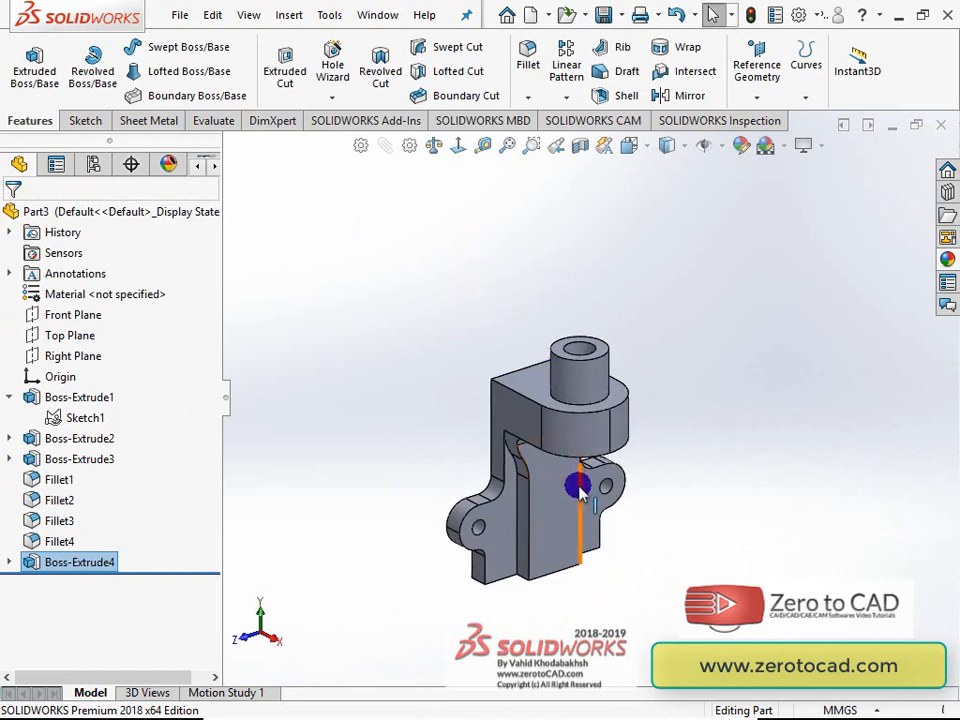
middle_drag(579, 486, 581, 446)
scroll(568, 375, down, 3)
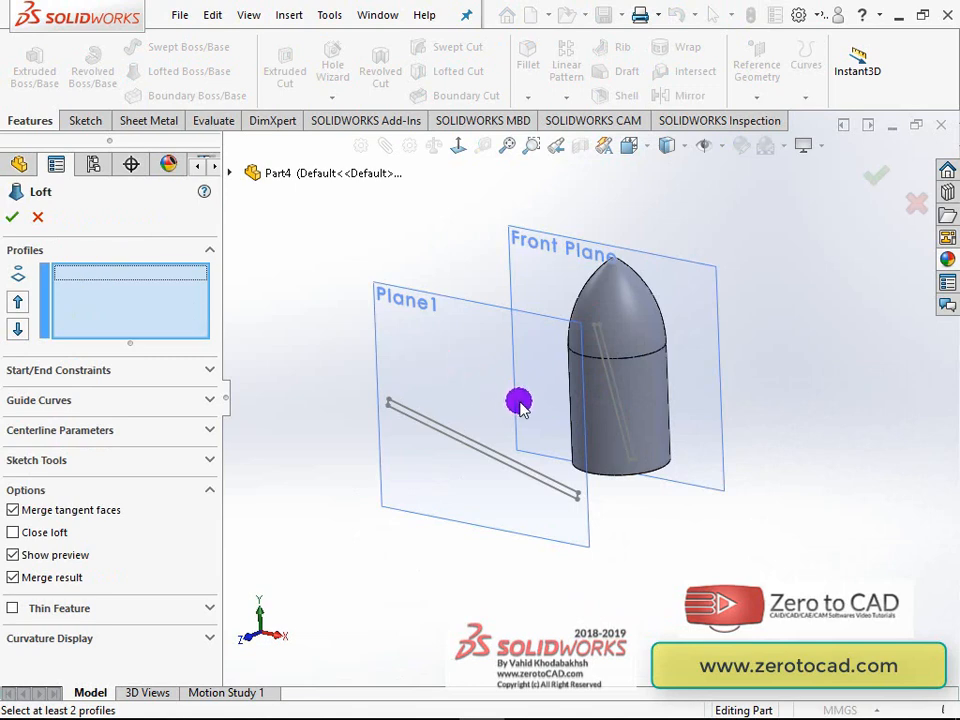
Select the slanted thin profile on the Front Plane and the one on Plane1 as the loft's profiles.
middle_drag(519, 404, 586, 404)
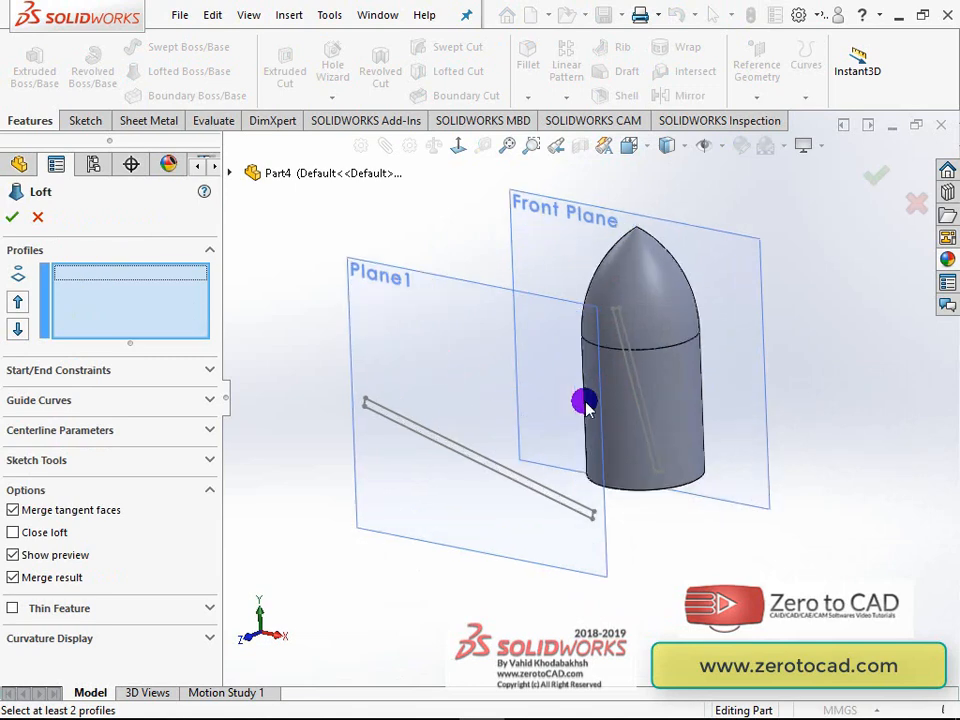
click(634, 385)
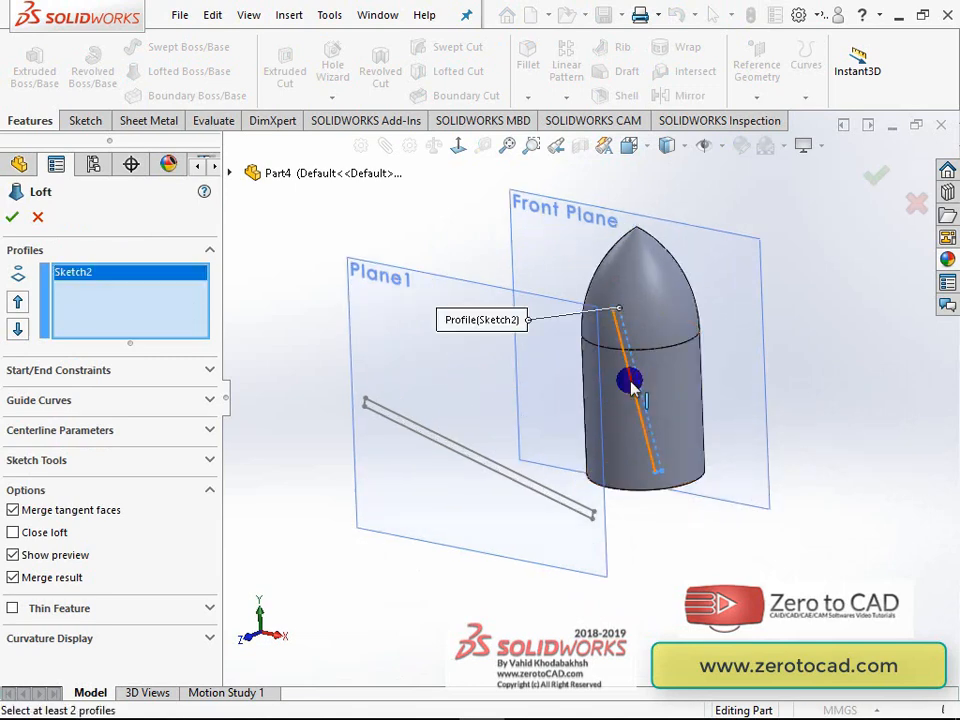
click(463, 450)
middle_drag(503, 405, 214, 379)
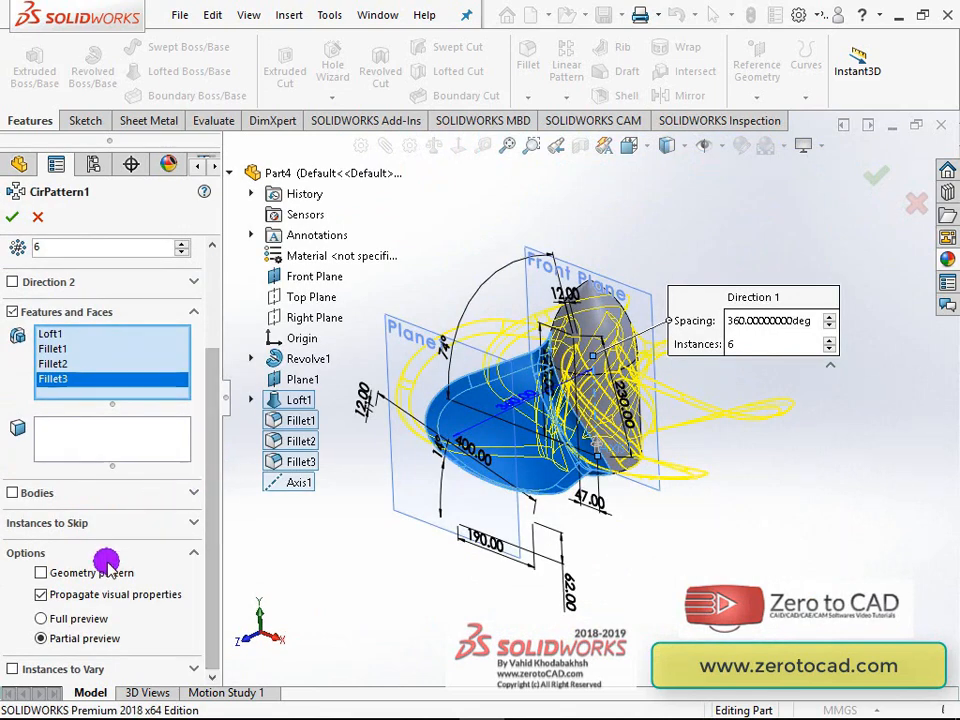
Enable the geometry pattern option and complete the circular pattern of the blade loft and its three fillets.
click(106, 563)
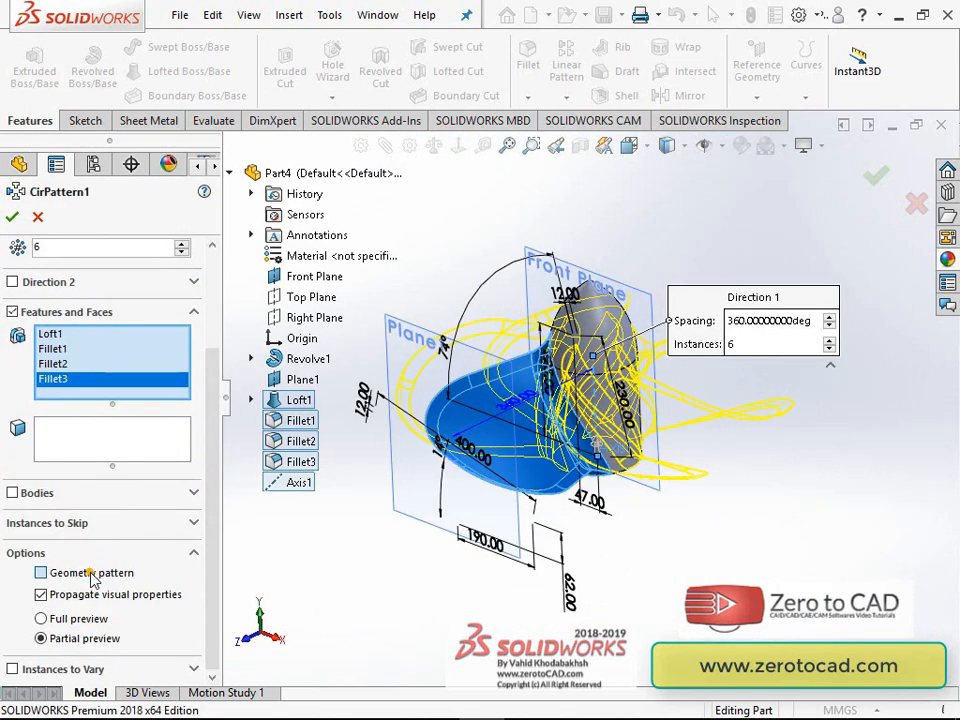
click(103, 380)
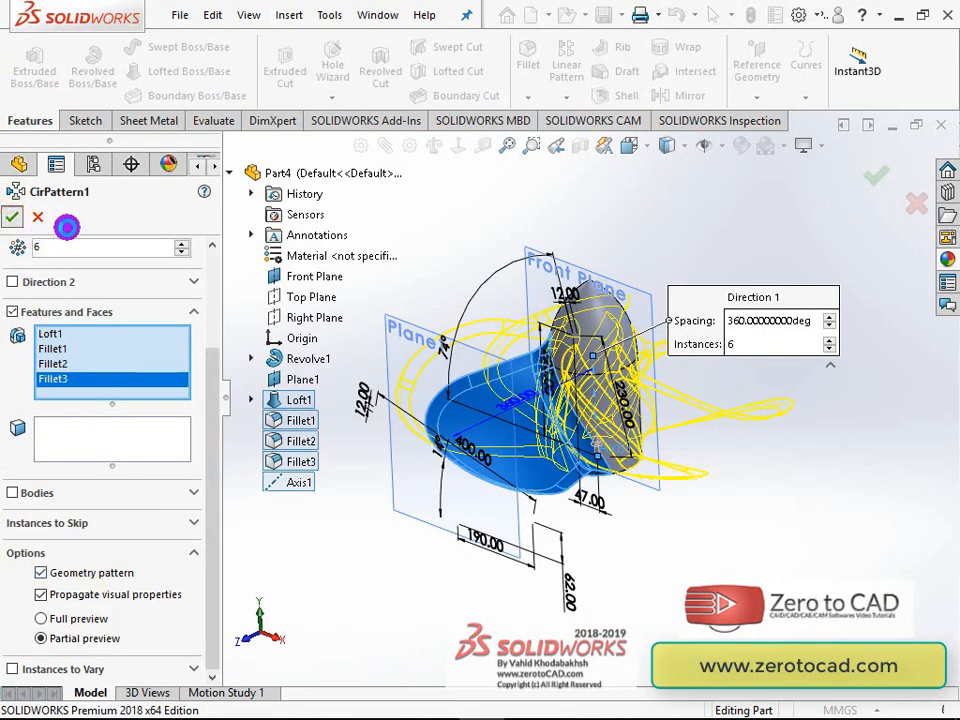
middle_drag(610, 237, 381, 396)
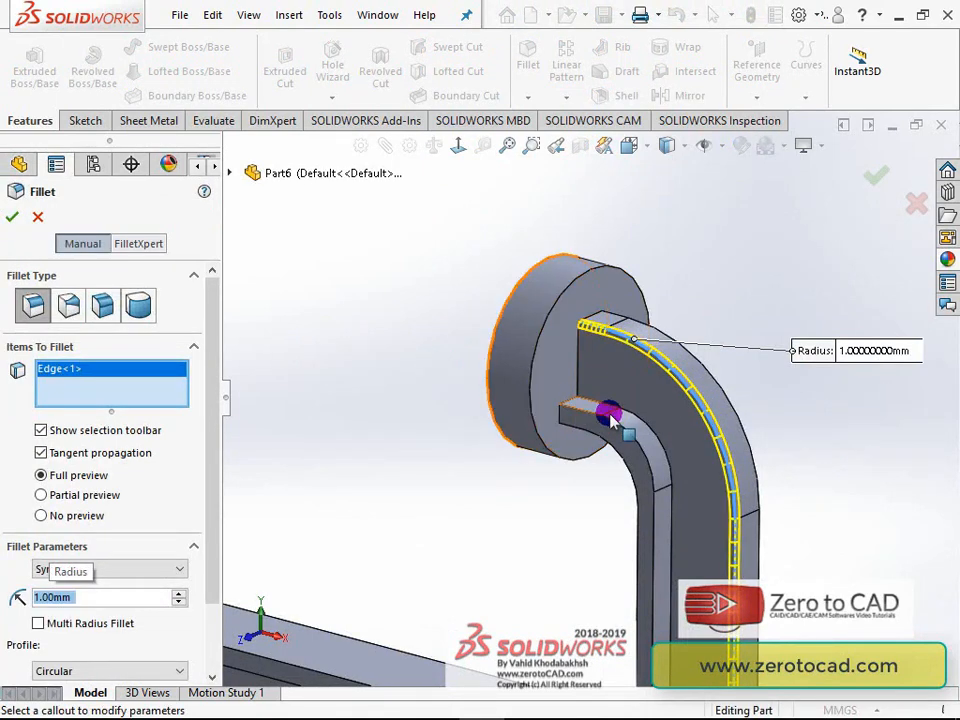
Add four more long edges on both sides of the clamp frame's arm to the 1 mm symmetric fillet.
click(637, 424)
scroll(640, 395, up, 5)
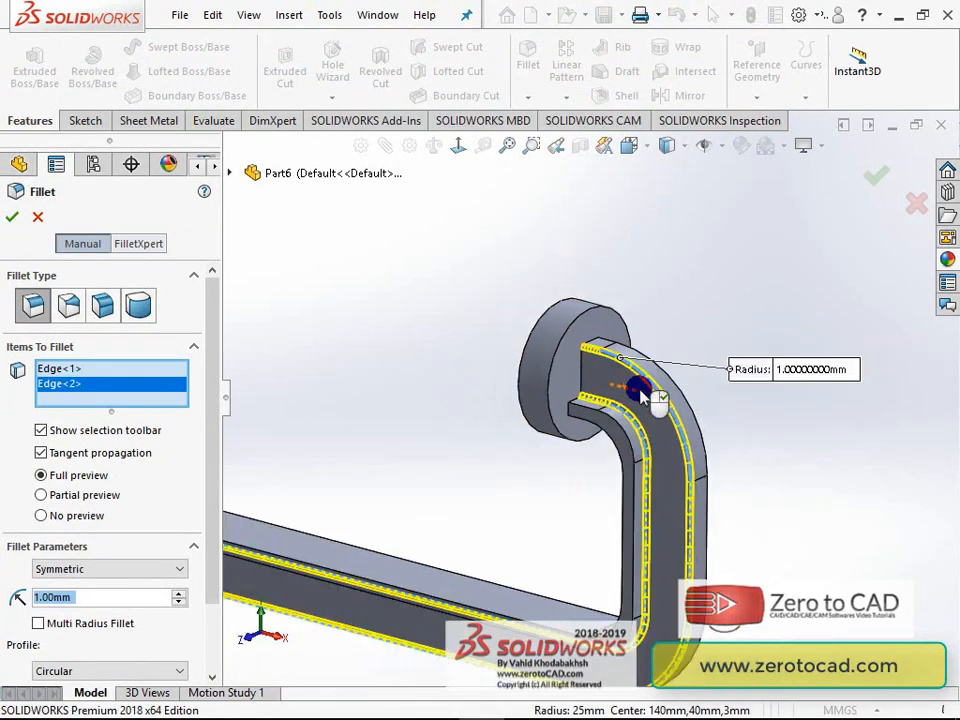
middle_drag(583, 392, 418, 433)
scroll(308, 432, down, 5)
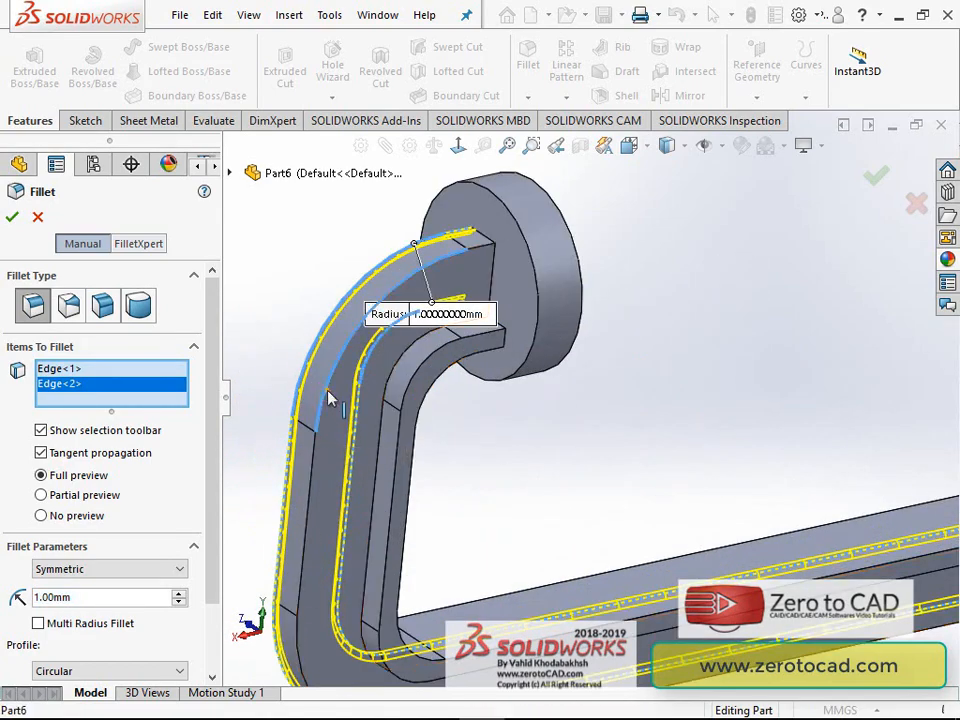
click(391, 376)
click(405, 386)
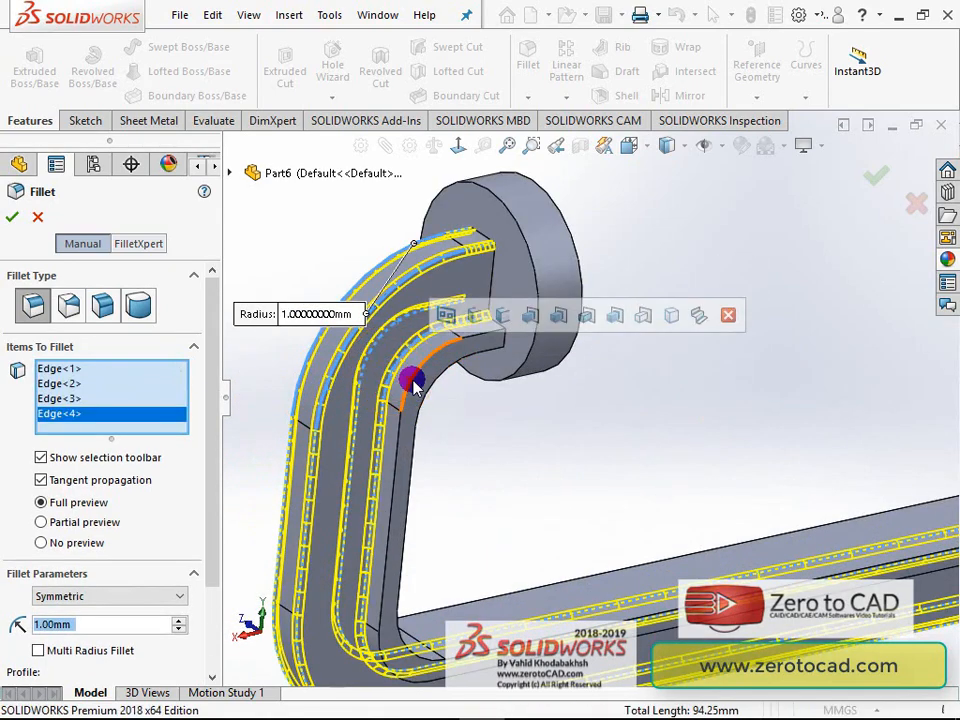
click(415, 385)
middle_drag(428, 392, 623, 432)
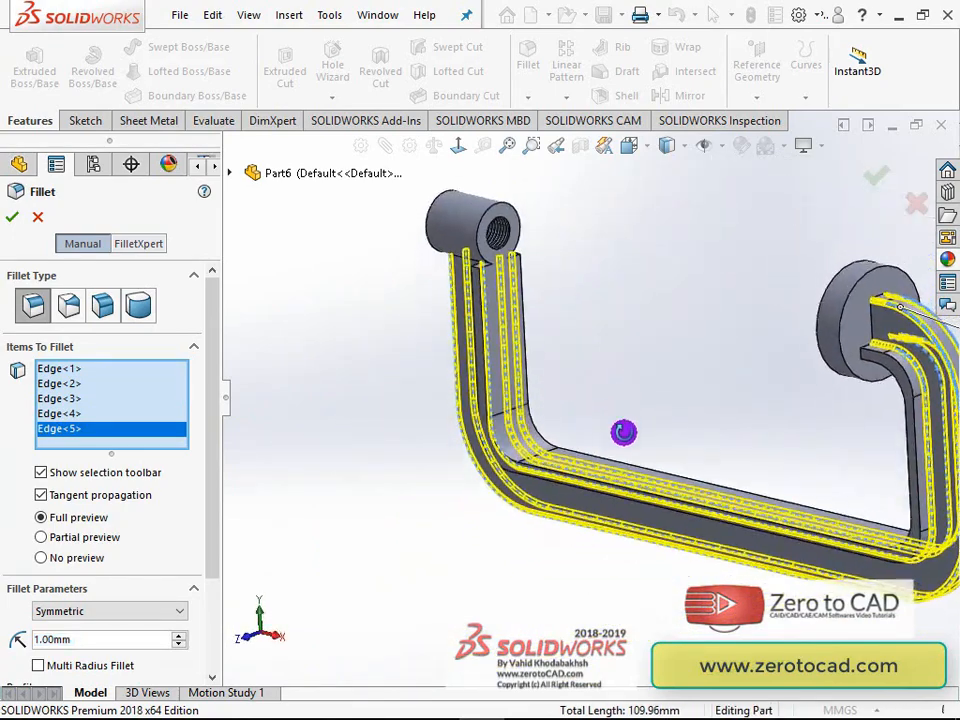
scroll(623, 432, up, 3)
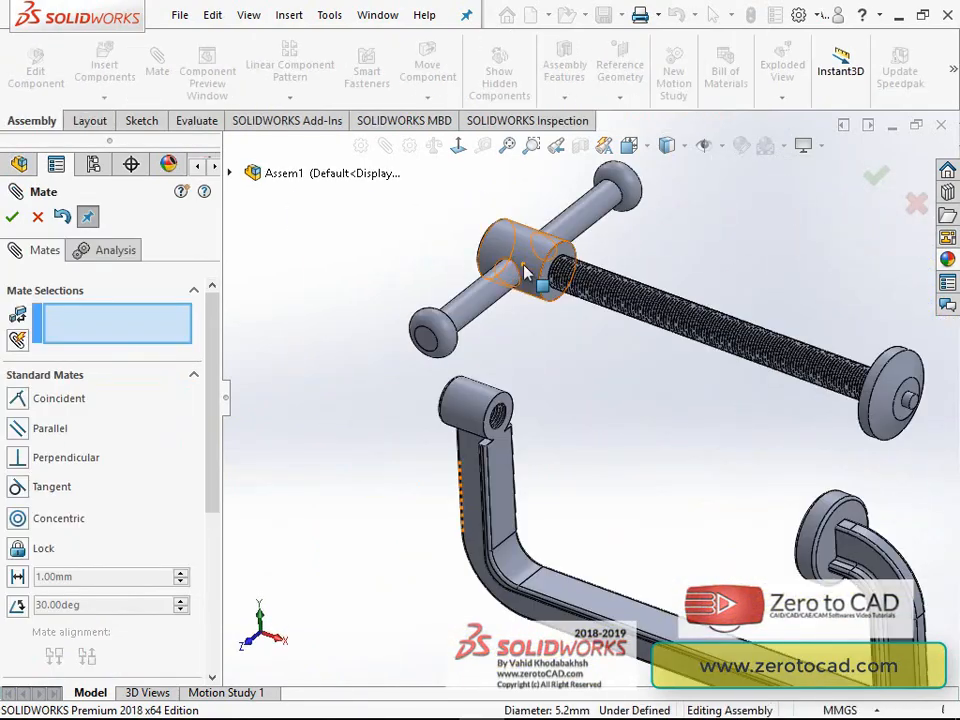
Mate the screw head's cylindrical face concentric with the clamp body's threaded boss and slide the screw along its axis.
click(538, 272)
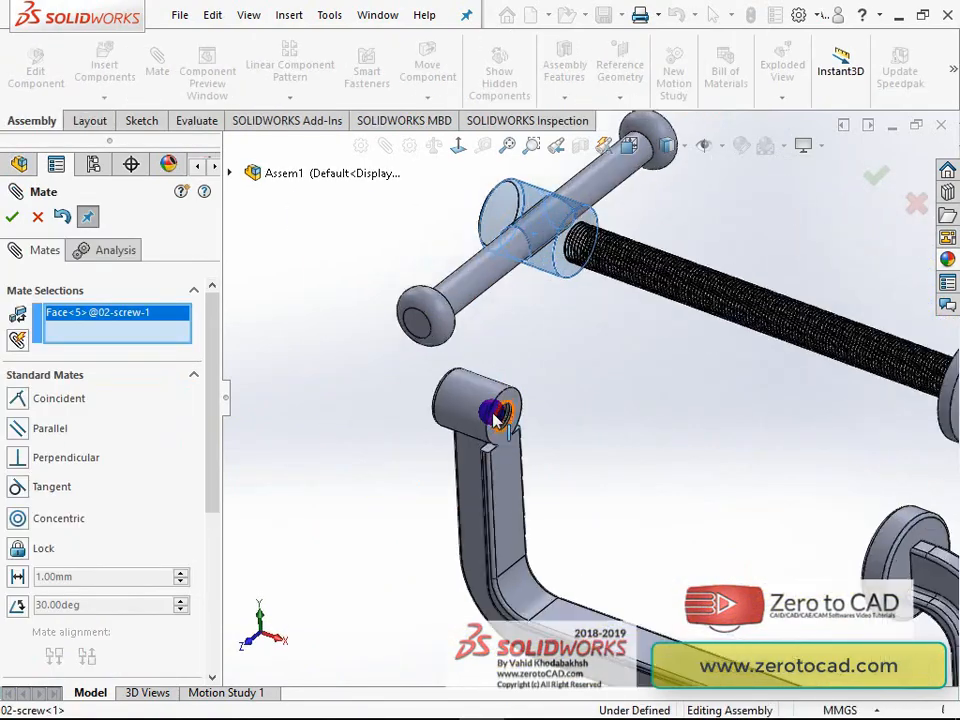
click(497, 417)
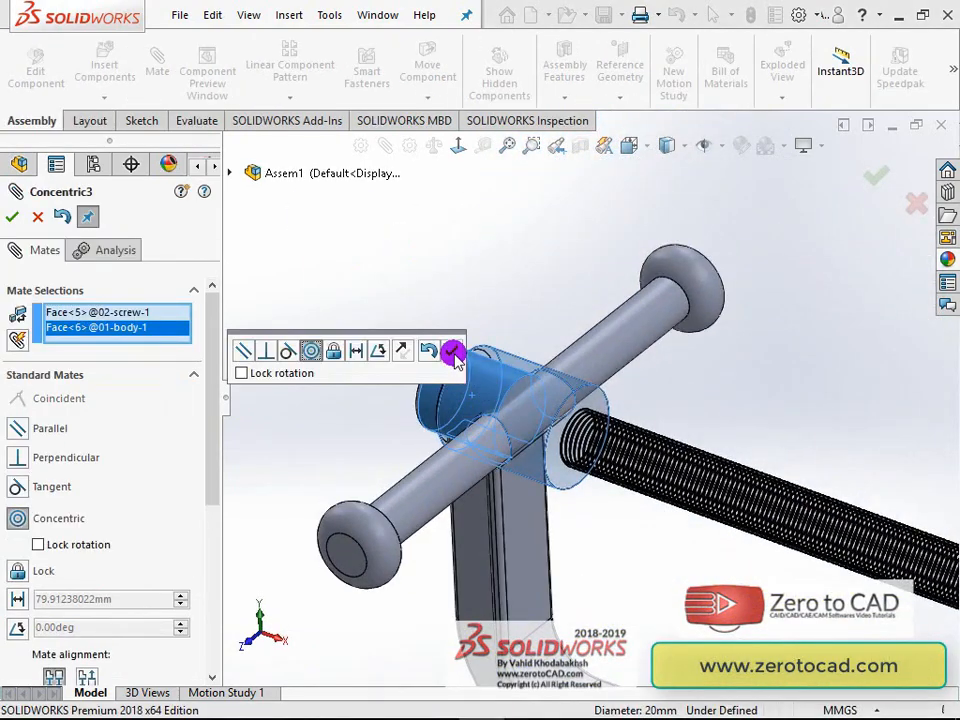
click(453, 352)
drag(522, 382, 356, 302)
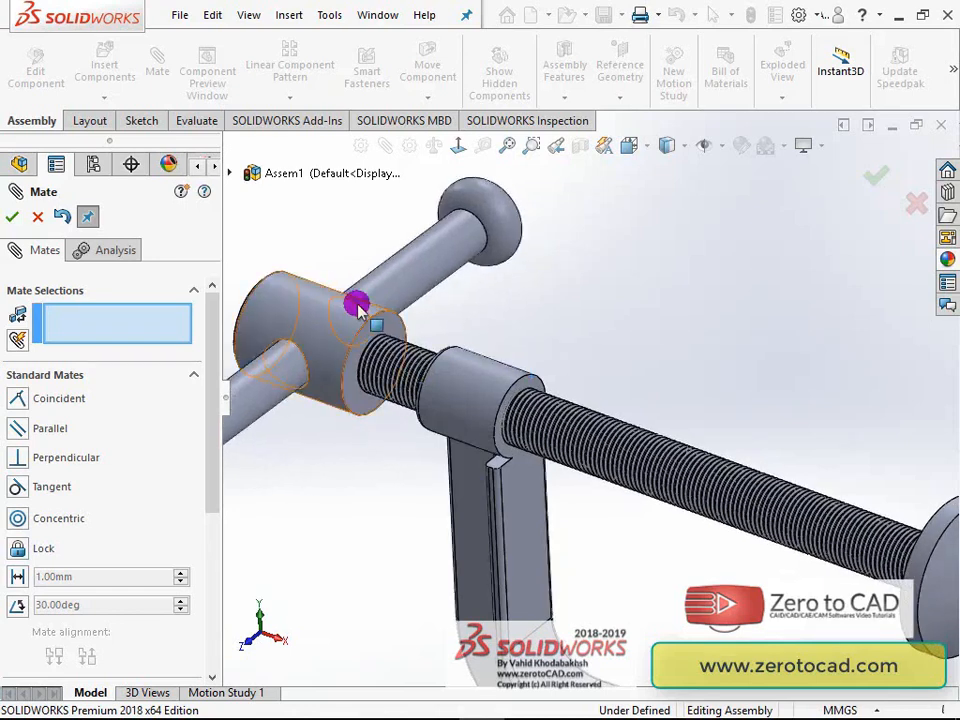
scroll(602, 354, up, 10)
scroll(596, 403, down, 2)
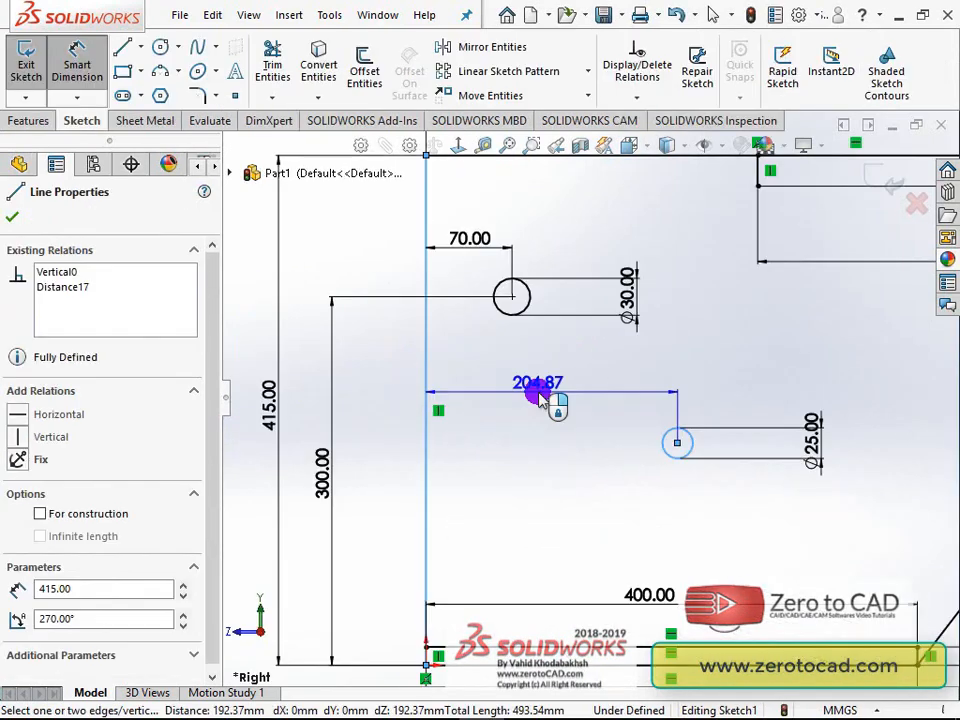
Dimension the 25 mm circle's centre 70 mm from the vertical edge and 50 mm above the bottom line.
click(536, 390)
key(Return)
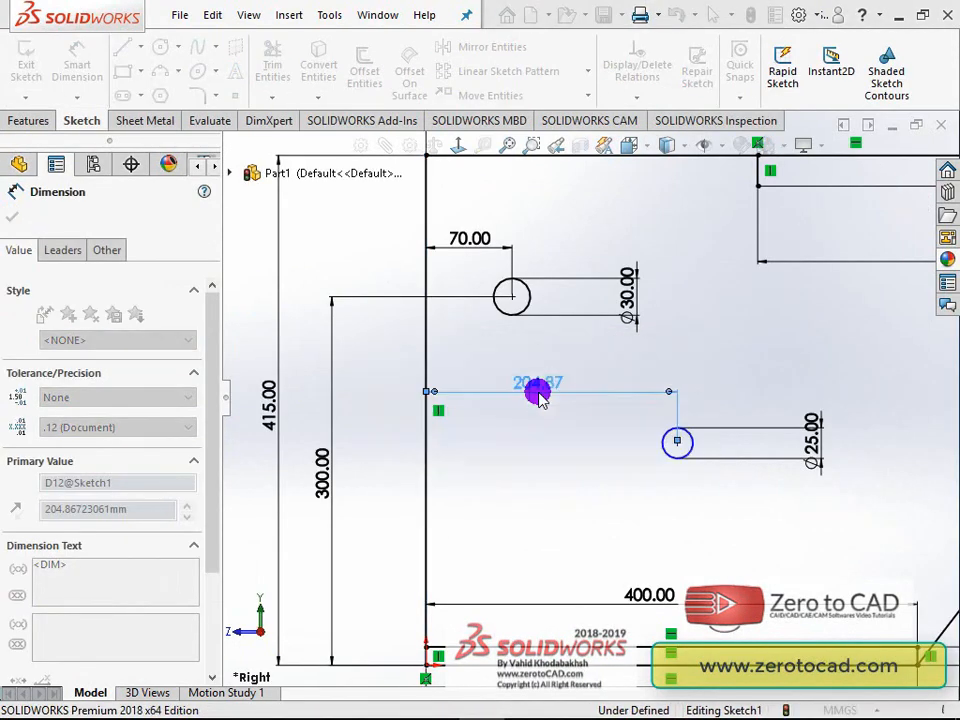
click(336, 461)
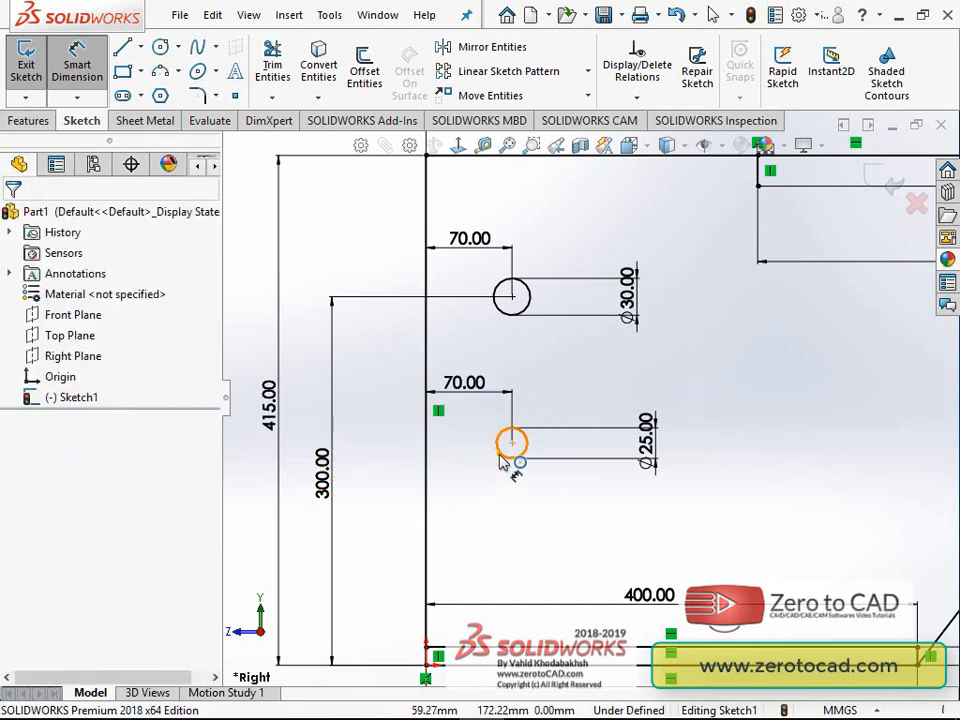
click(503, 456)
click(424, 606)
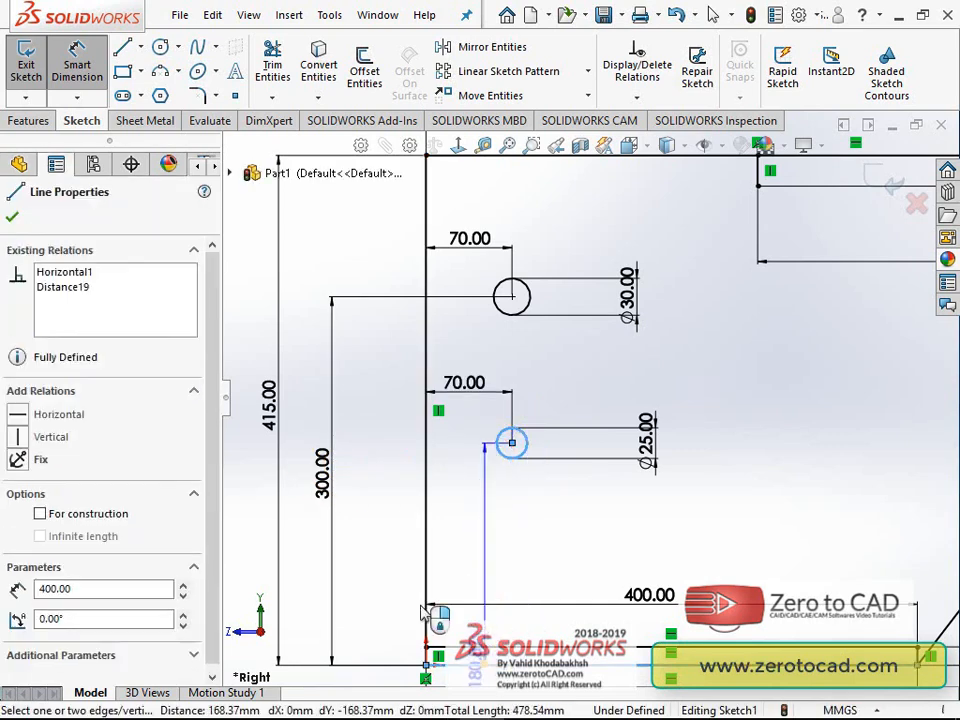
click(390, 547)
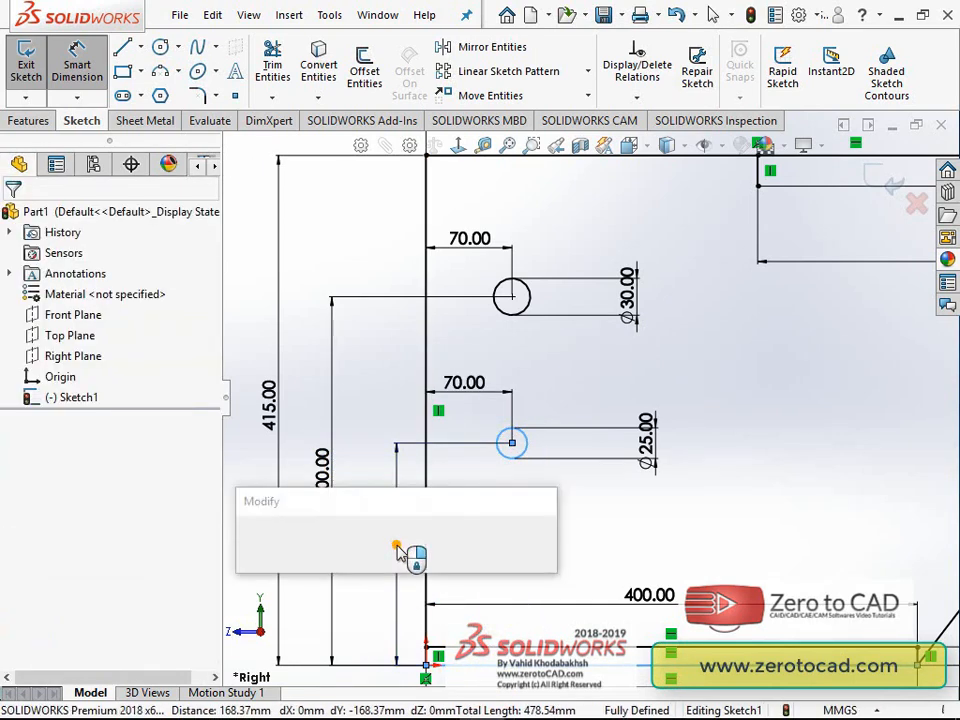
text(50)
key(Return)
Finish dimensioning the plate sketch and start an Extruded Boss/Base from it.
scroll(559, 386, up, 5)
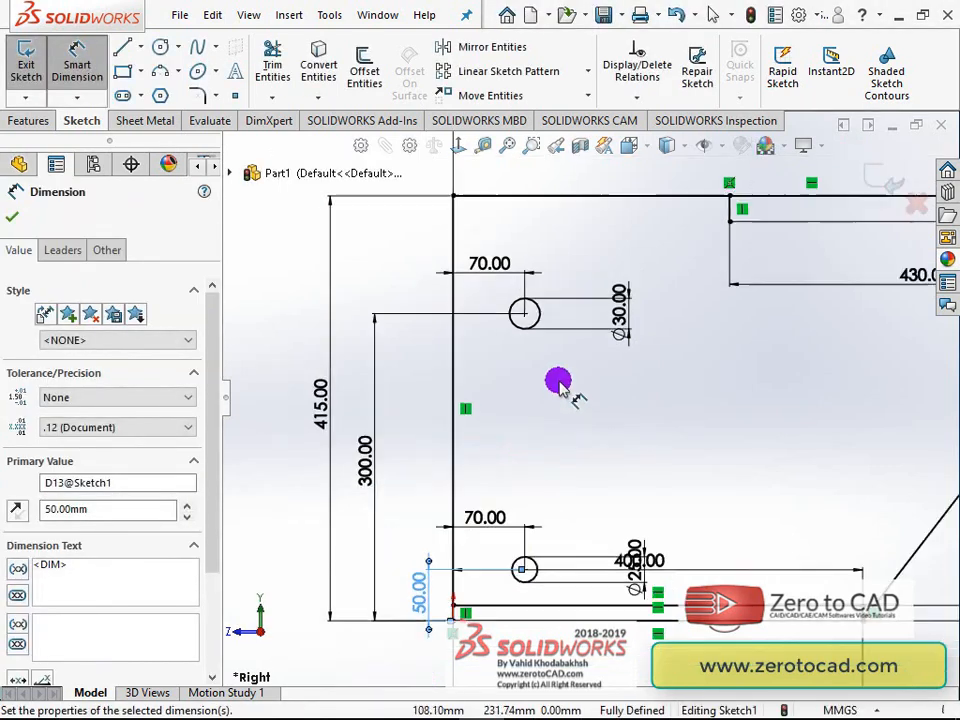
scroll(789, 376, down, 4)
scroll(754, 392, up, 4)
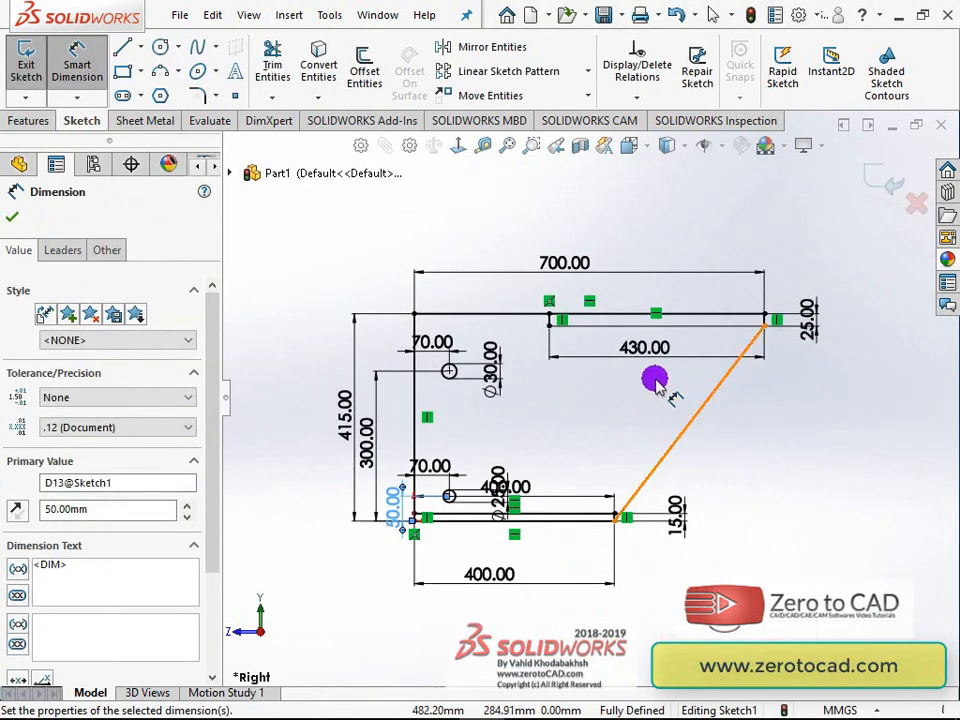
scroll(655, 386, down, 1)
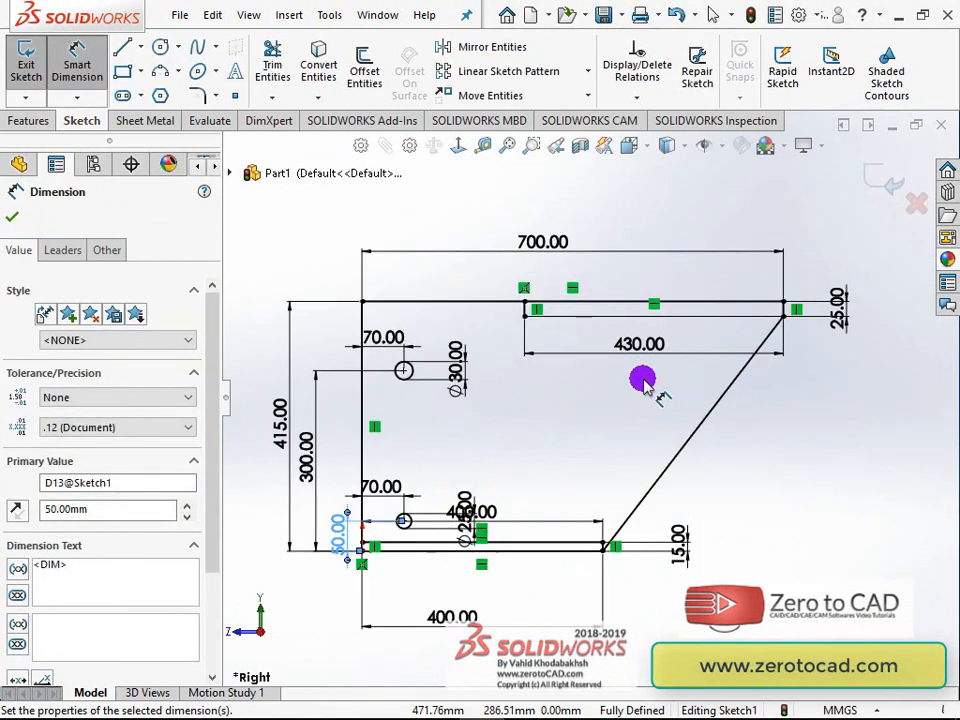
click(11, 218)
click(17, 121)
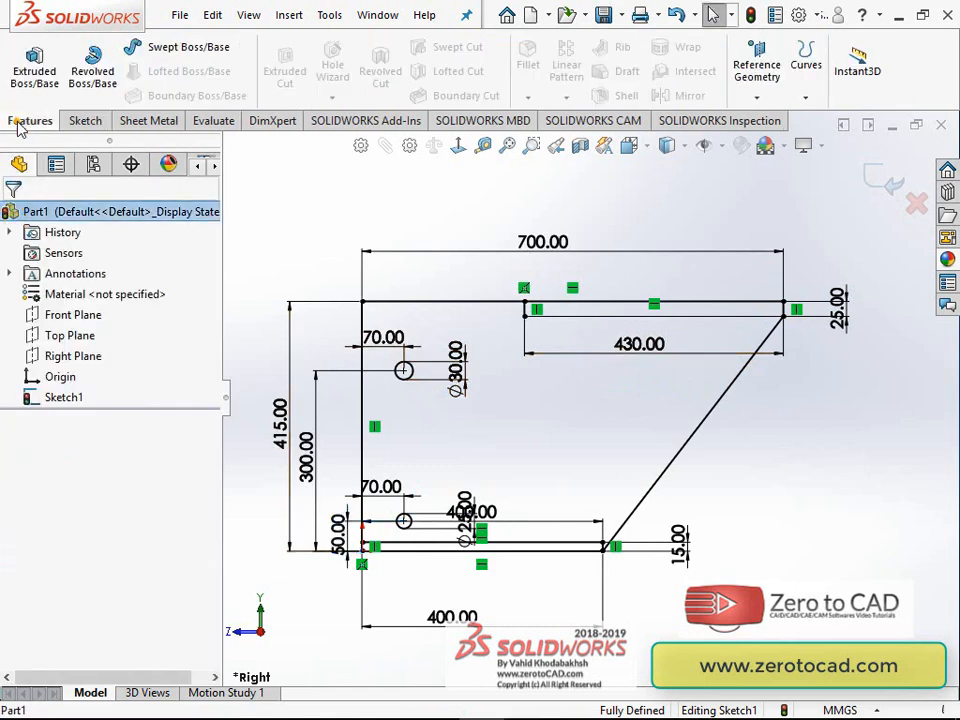
click(34, 76)
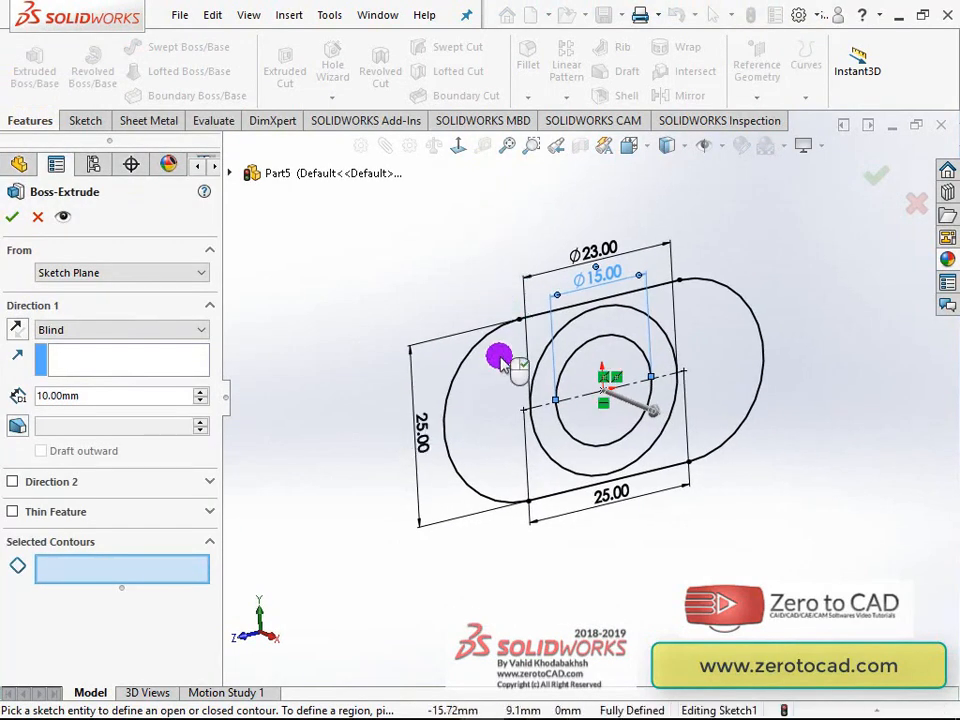
Select the slot region and the ring between the 23 mm and 15 mm circles for a 10 mm Mid Plane extrusion.
click(501, 361)
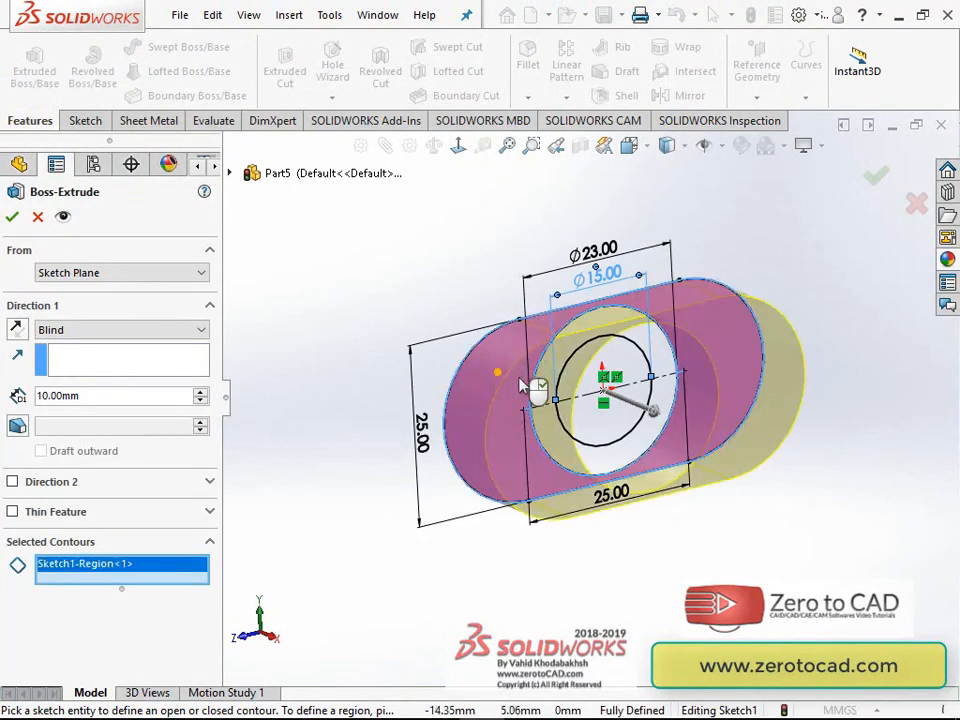
click(543, 386)
click(552, 438)
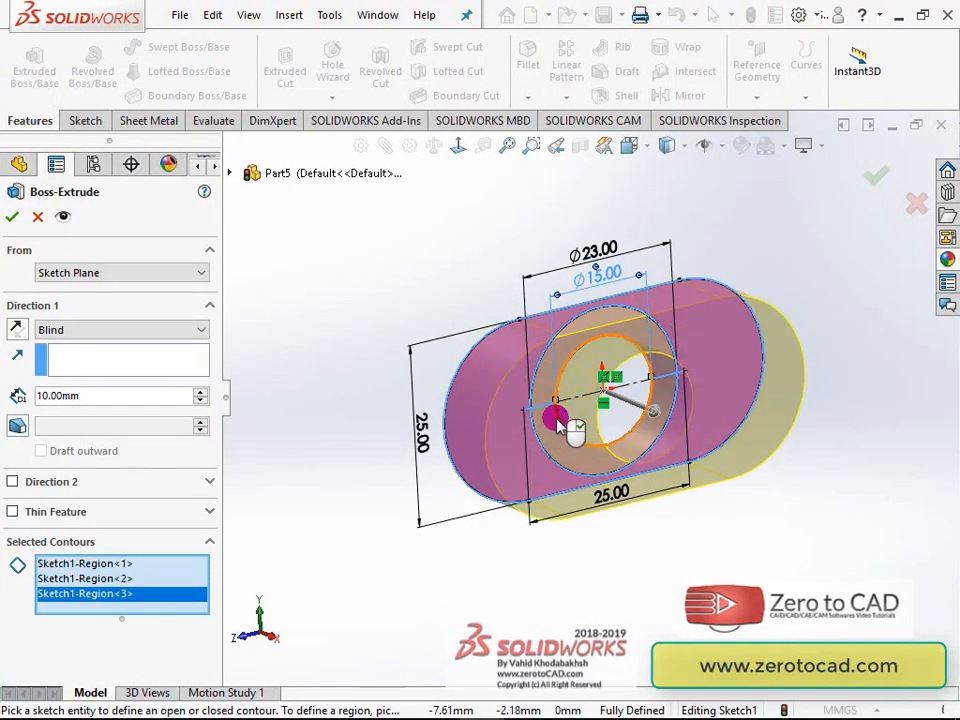
click(111, 330)
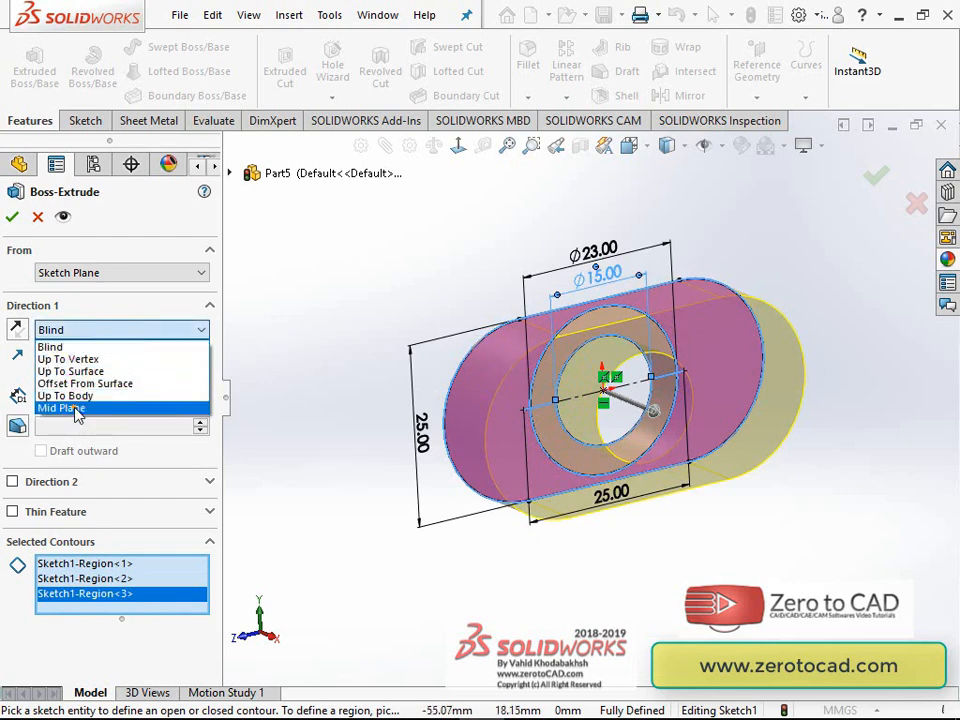
click(70, 408)
middle_drag(389, 236, 392, 236)
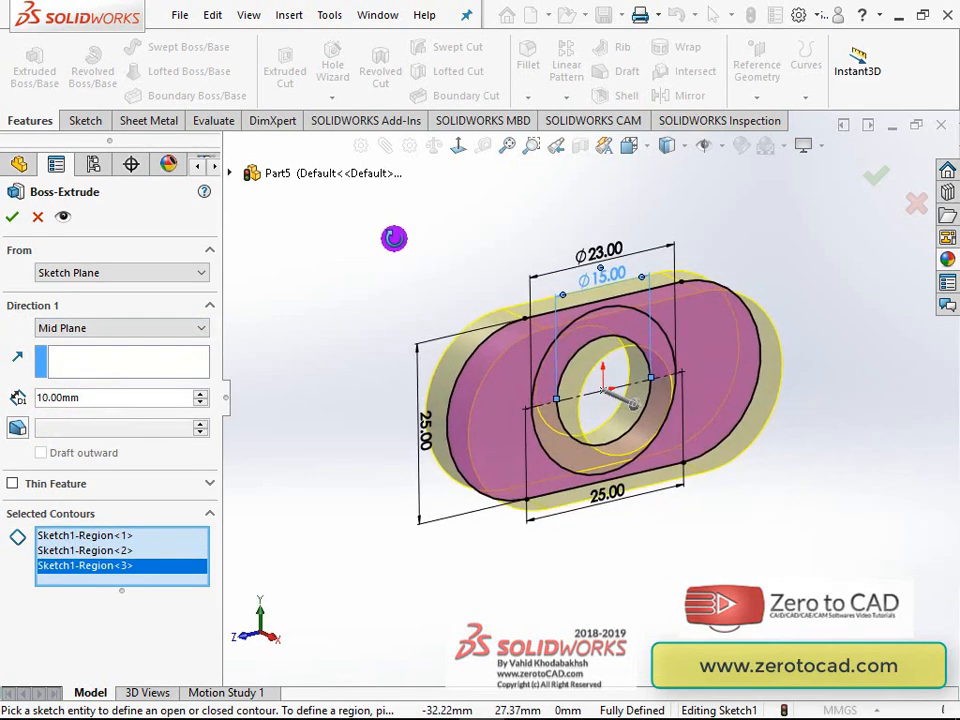
scroll(613, 396, down, 2)
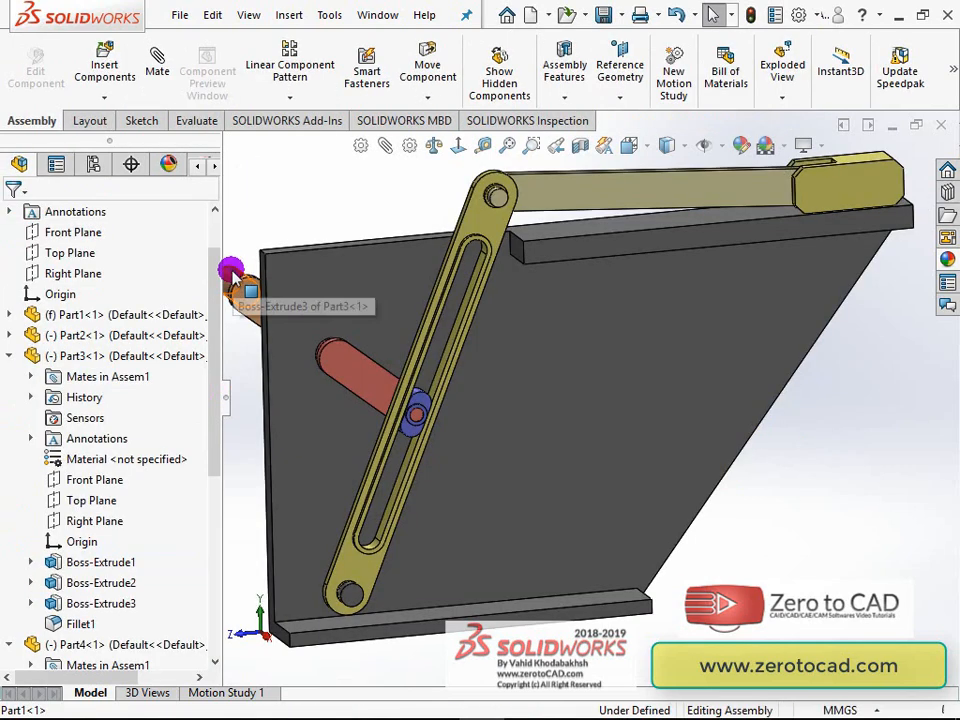
Move the handle end of Part3 downward behind the plate to drive the slotted-arm linkage.
mouse_move(231, 266)
mouse_down()
mouse_move(229, 305)
mouse_move(247, 357)
mouse_move(285, 392)
mouse_move(336, 396)
mouse_move(386, 343)
mouse_move(374, 291)
mouse_move(338, 260)
mouse_move(304, 251)
mouse_move(265, 272)
mouse_move(239, 310)
mouse_move(244, 362)
mouse_move(299, 403)
mouse_move(381, 381)
mouse_move(400, 318)
mouse_move(379, 276)
mouse_move(343, 244)
mouse_move(321, 257)
mouse_move(262, 255)
mouse_move(236, 270)
mouse_move(230, 319)
mouse_move(252, 355)
mouse_up()
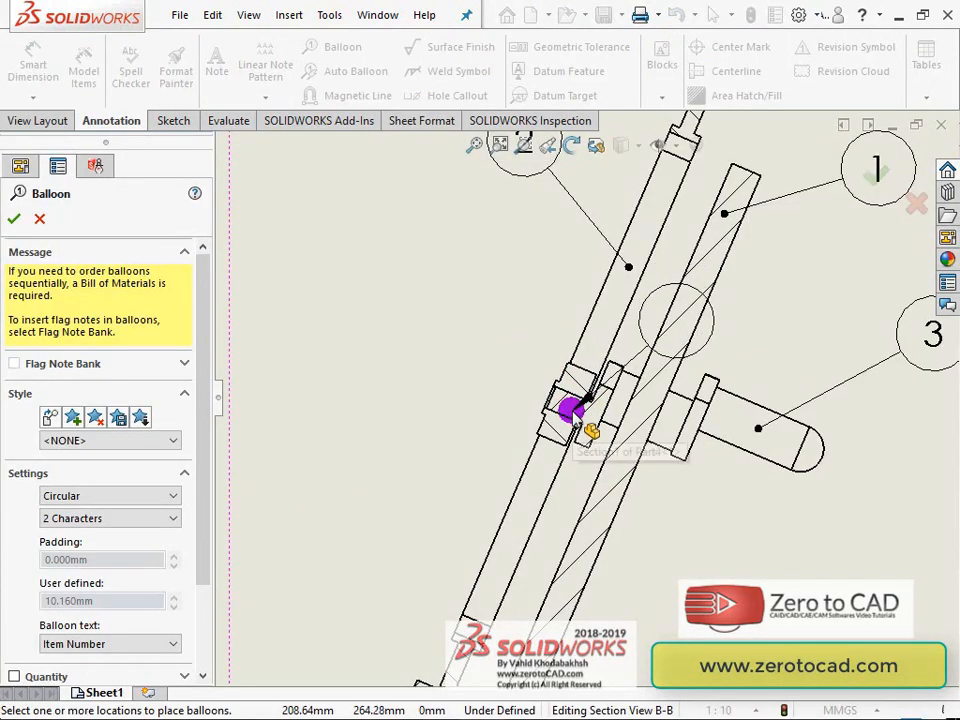
Attach a circular item-number balloon to the small slider part in Section View B-B and finish the Balloon command.
click(571, 408)
click(454, 241)
scroll(560, 288, up, 5)
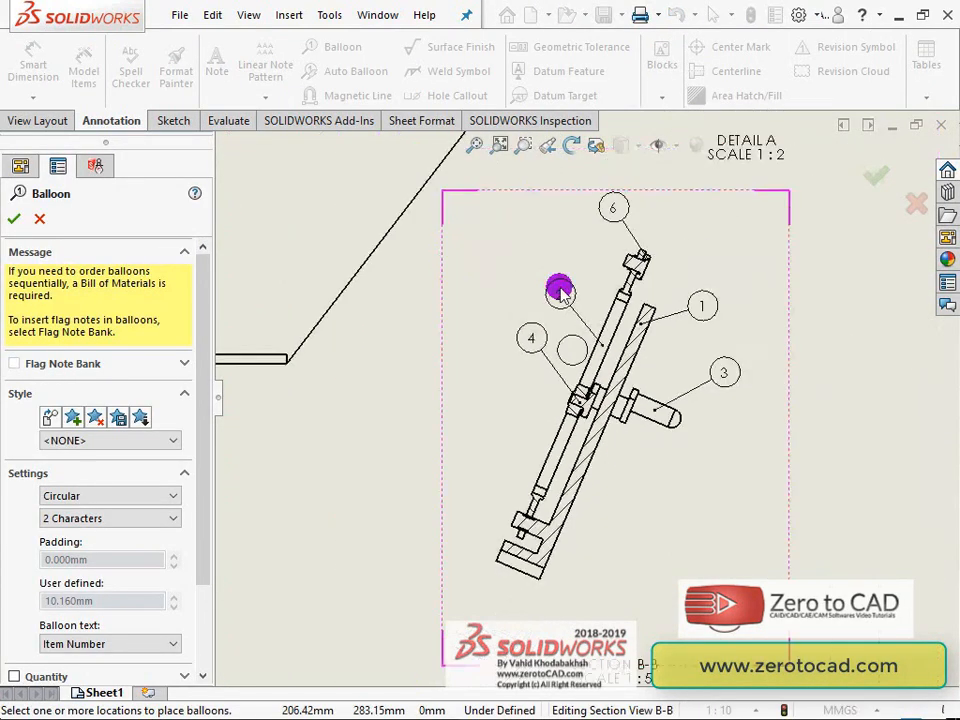
scroll(689, 344, down, 2)
click(15, 219)
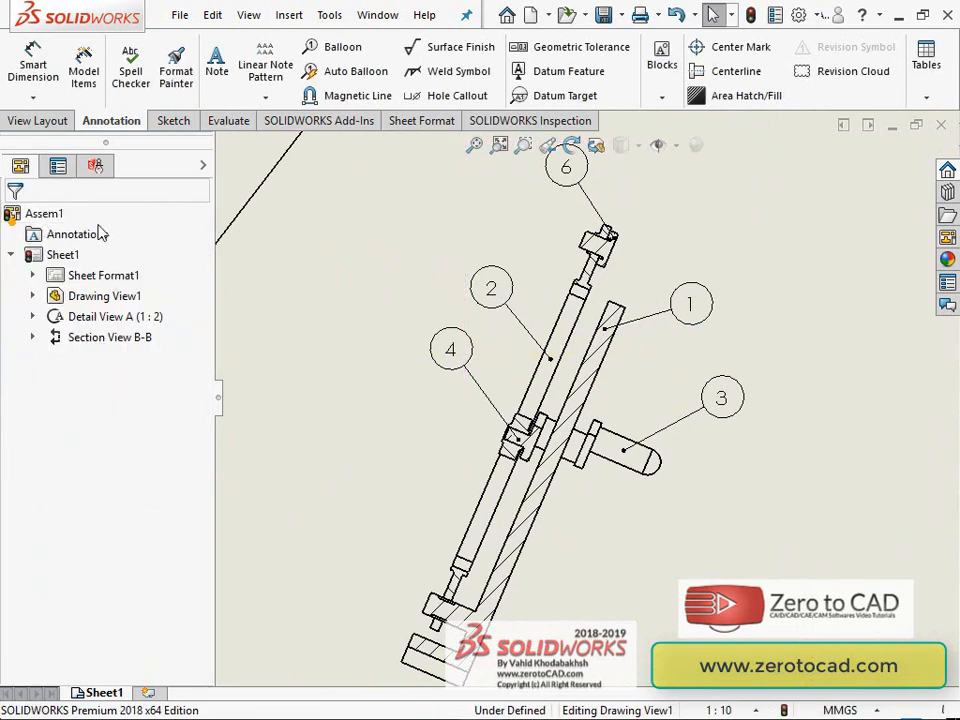
scroll(626, 336, down, 6)
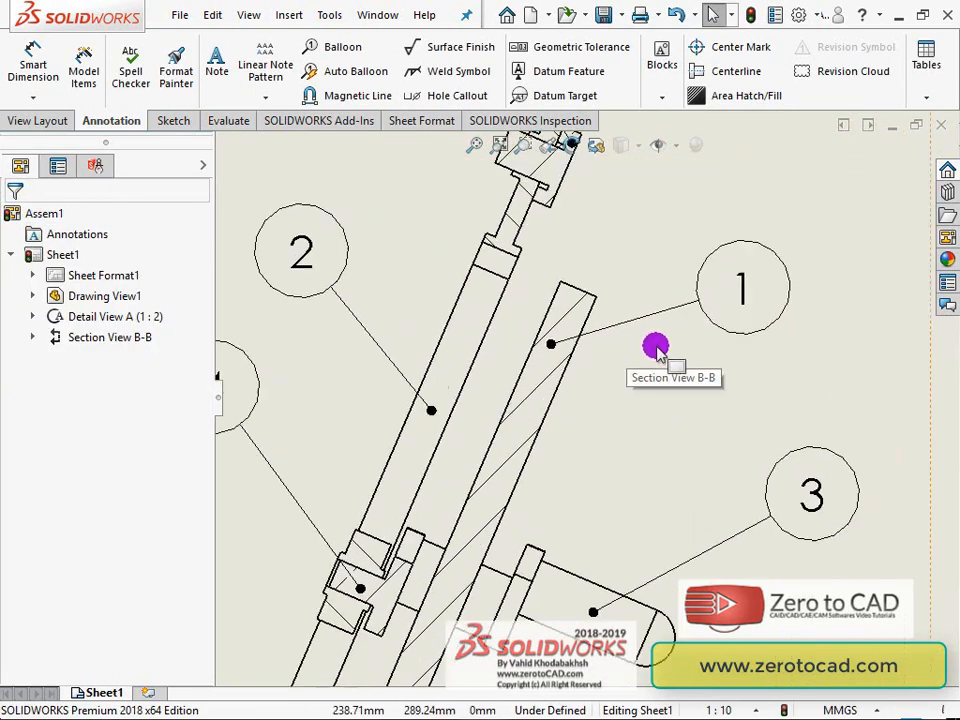
click(550, 318)
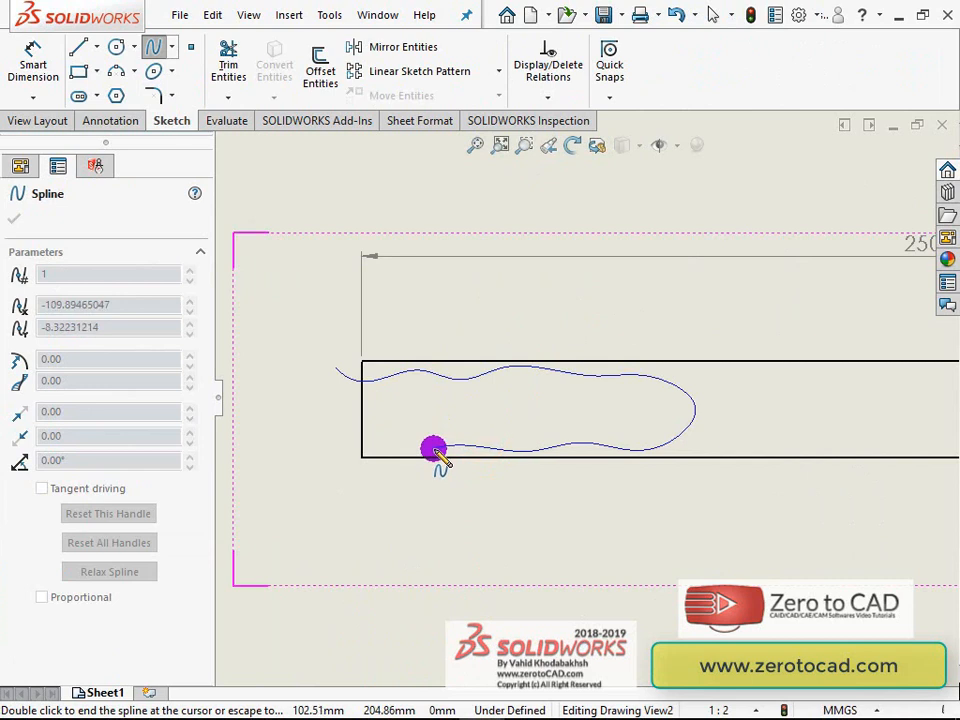
Close the wavy spline around the screw end in the drawing view by joining it to its start point.
click(385, 452)
click(328, 443)
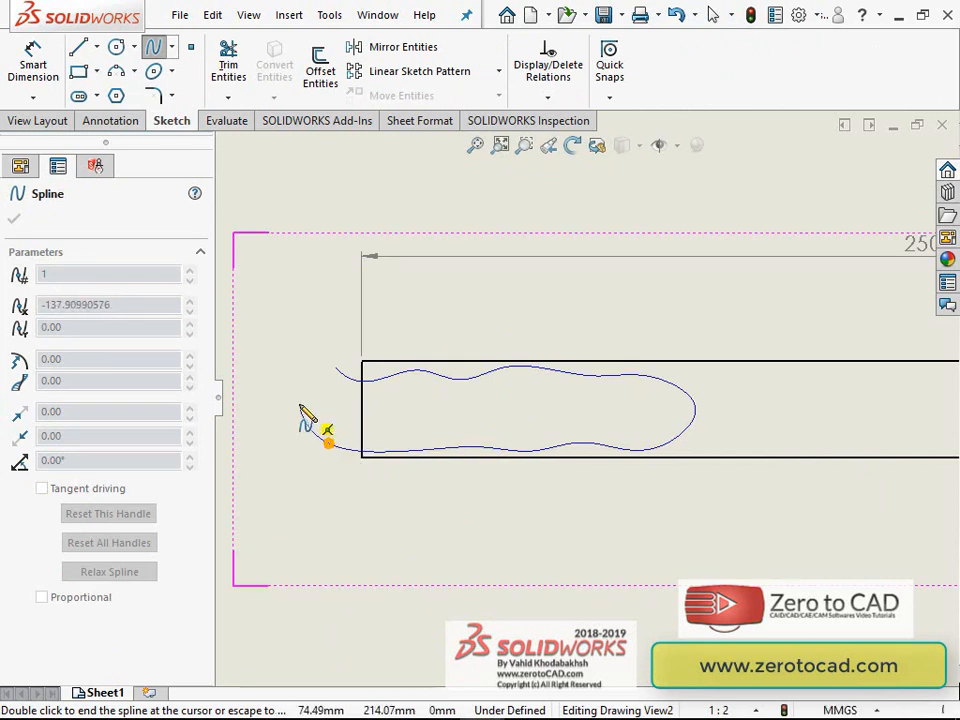
click(332, 370)
click(151, 261)
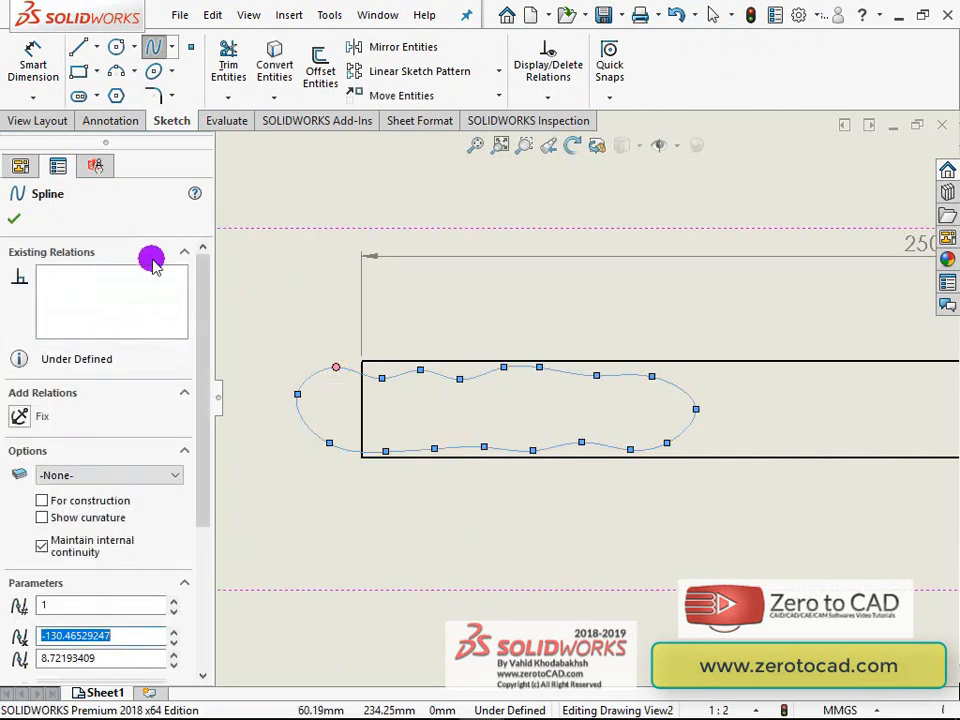
click(19, 221)
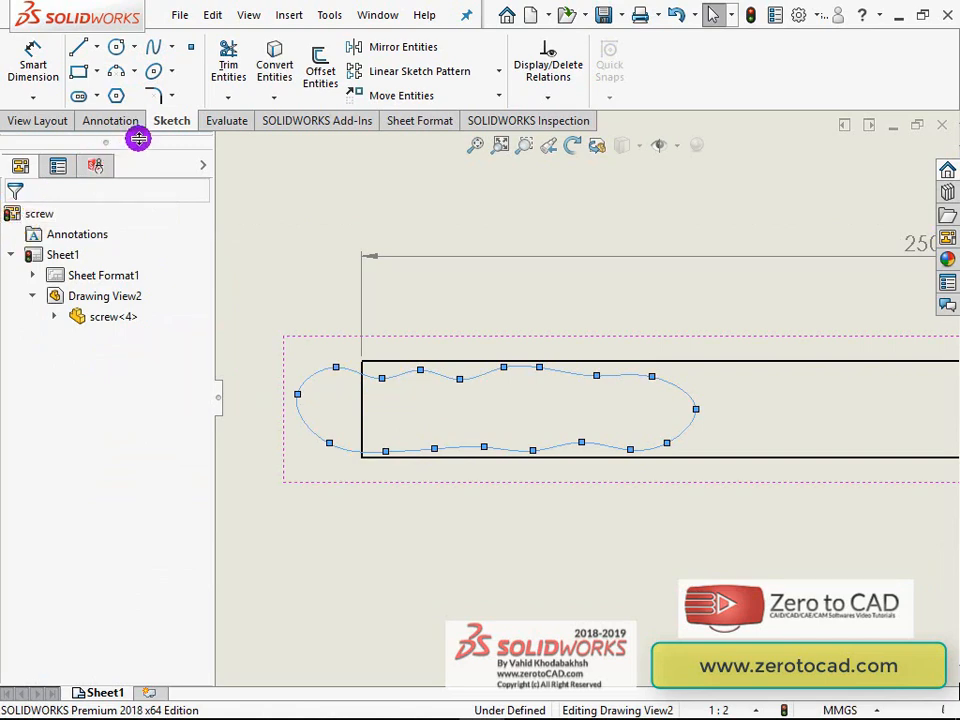
Create a Broken-out Section from the closed spline at the screw's end and preview it at 10 mm depth.
scroll(362, 268, down, 5)
scroll(260, 230, up, 3)
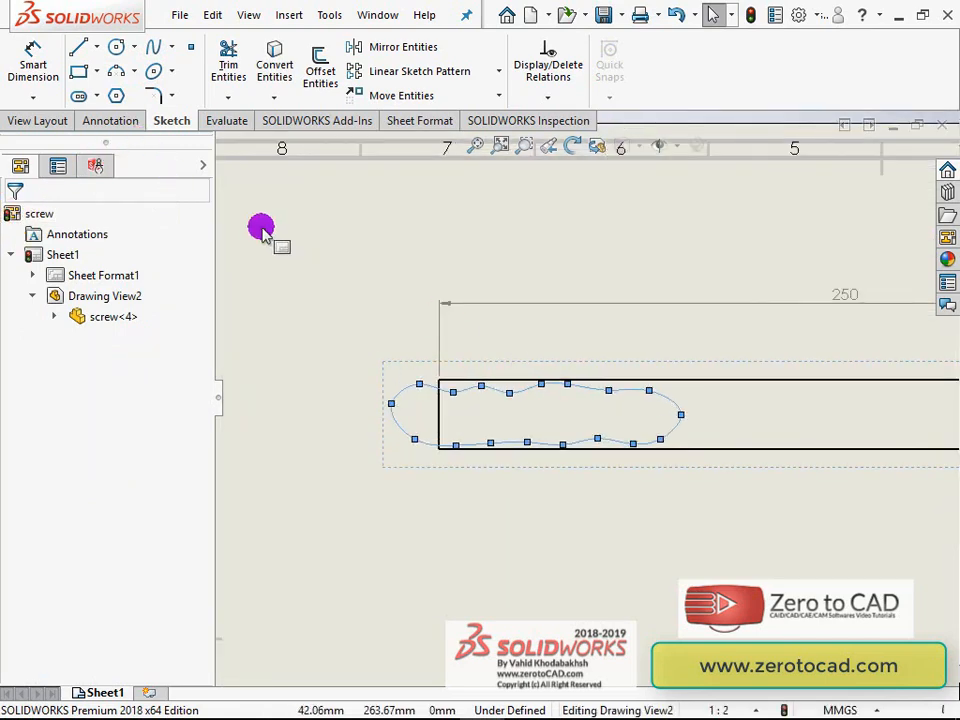
click(62, 128)
click(316, 72)
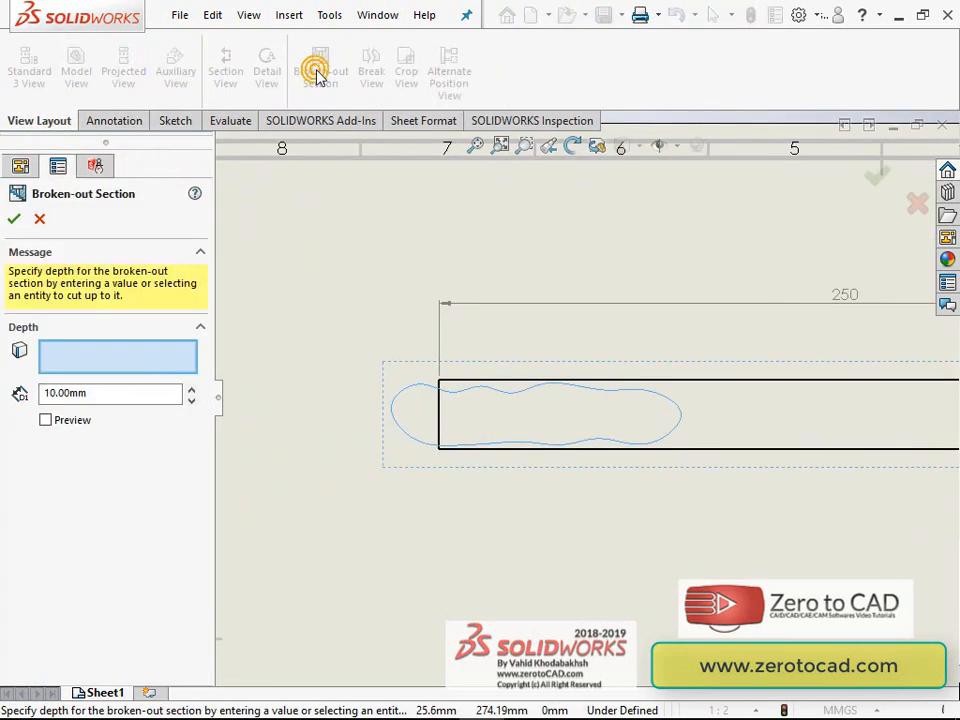
click(45, 420)
scroll(600, 420, up, 2)
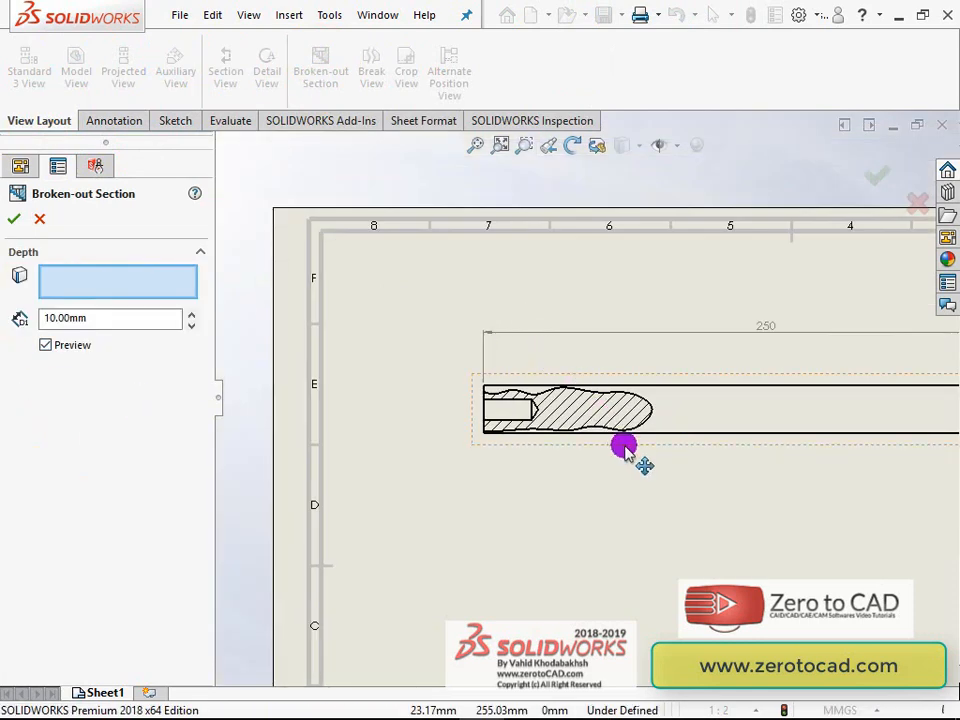
scroll(594, 427, down, 3)
scroll(533, 414, down, 3)
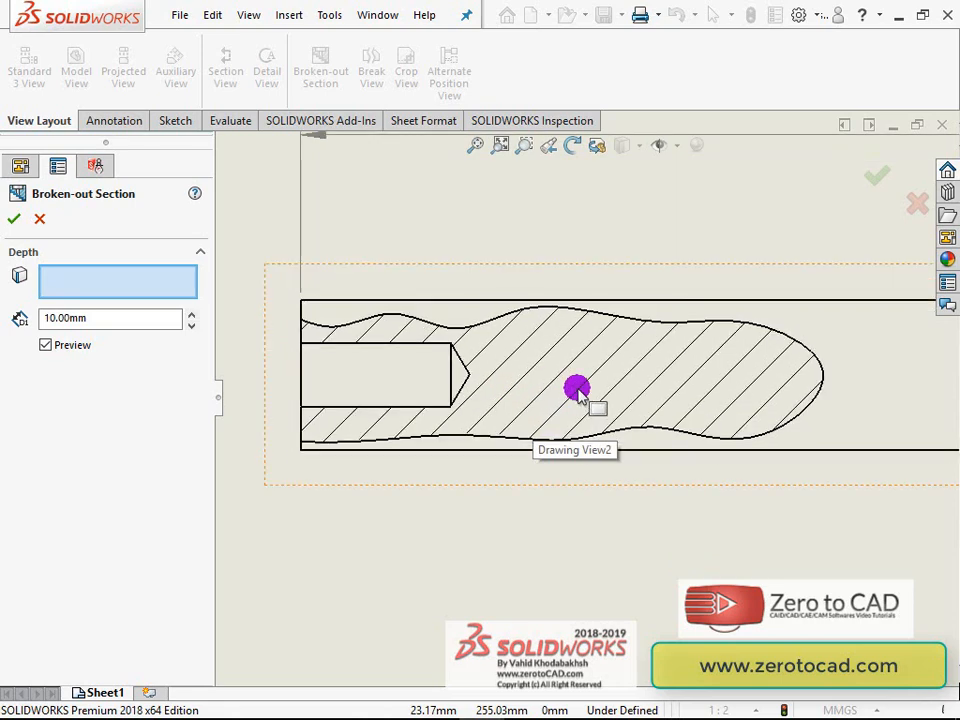
scroll(574, 388, up, 2)
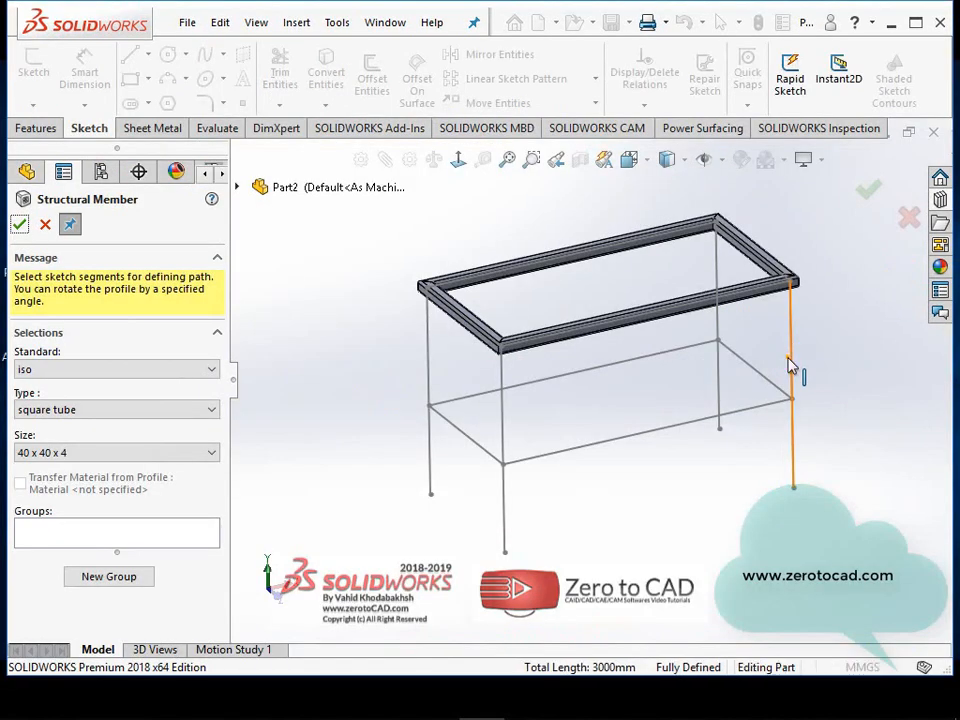
Add iso square tube 40 x 40 x 4 structural members along the four vertical leg lines.
click(787, 358)
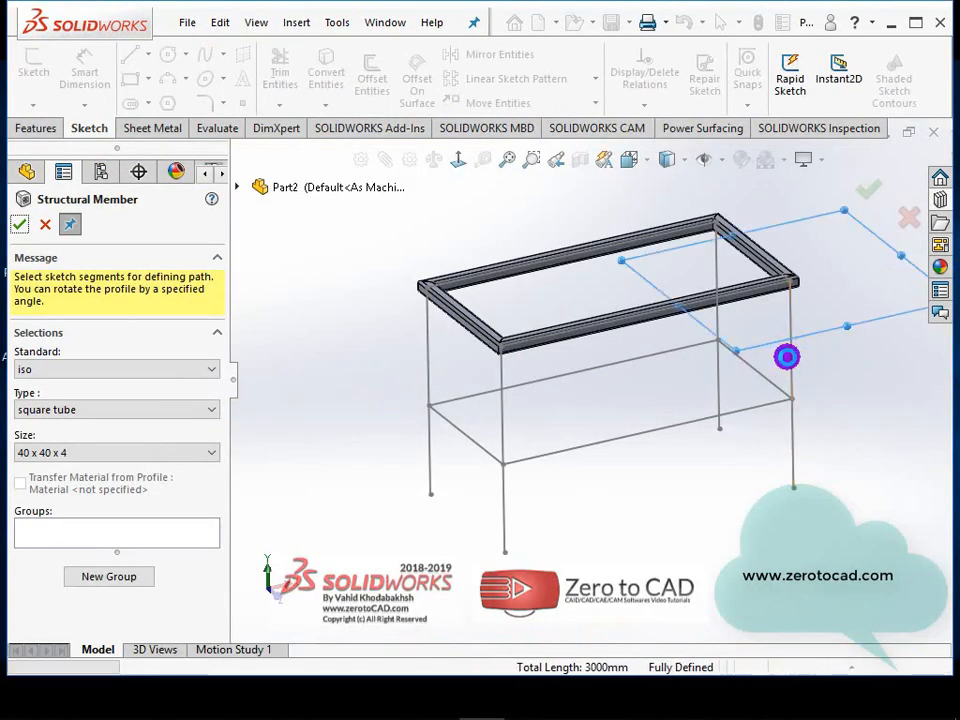
click(718, 336)
click(503, 383)
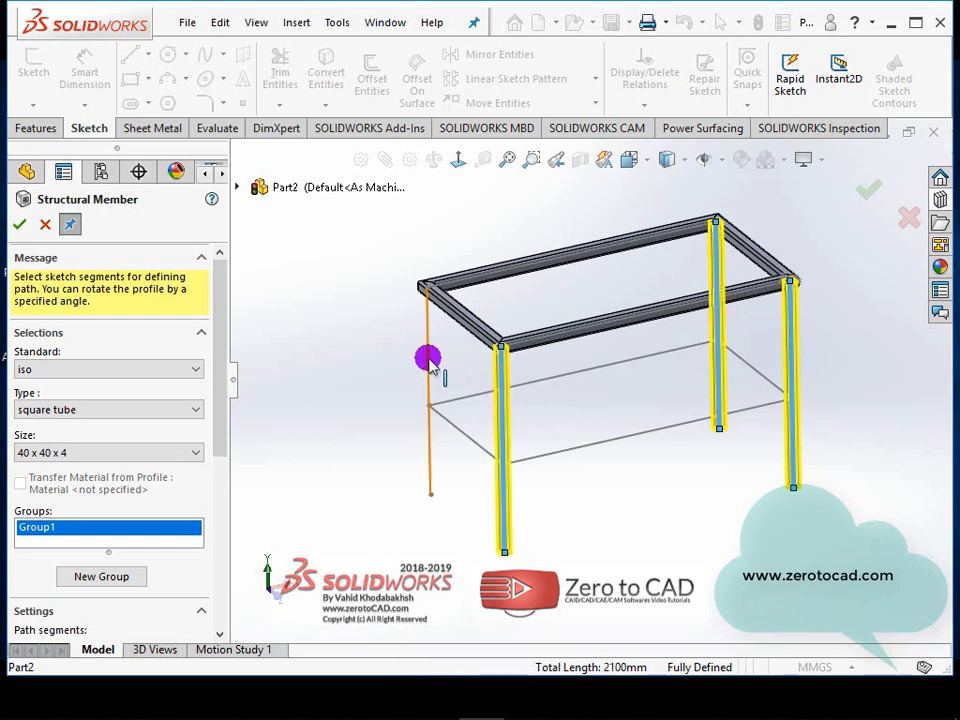
click(430, 362)
scroll(567, 426, down, 2)
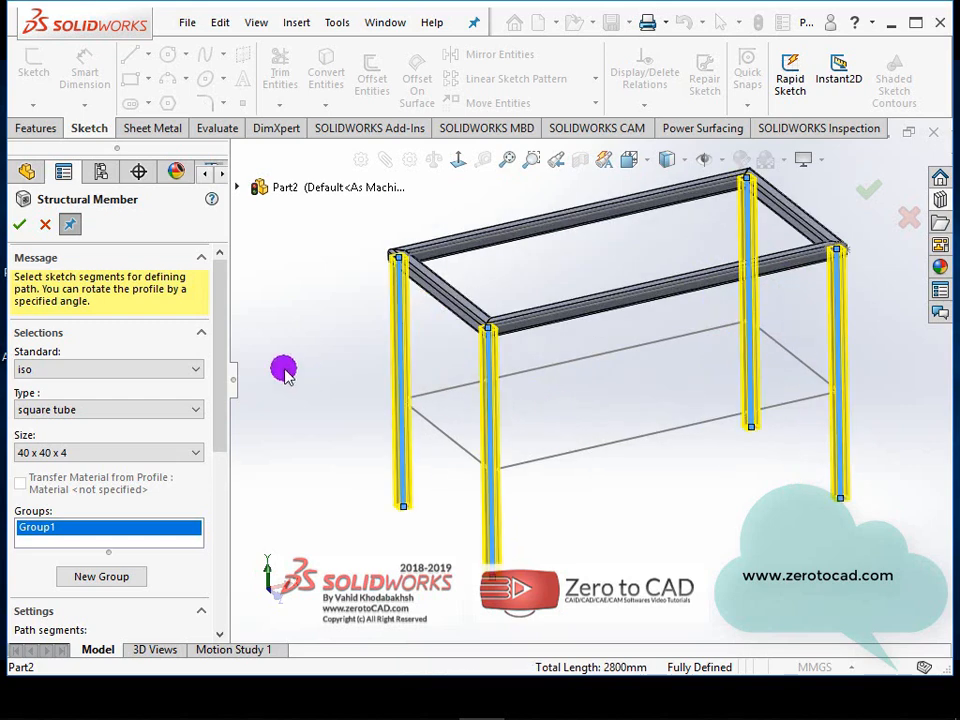
click(21, 229)
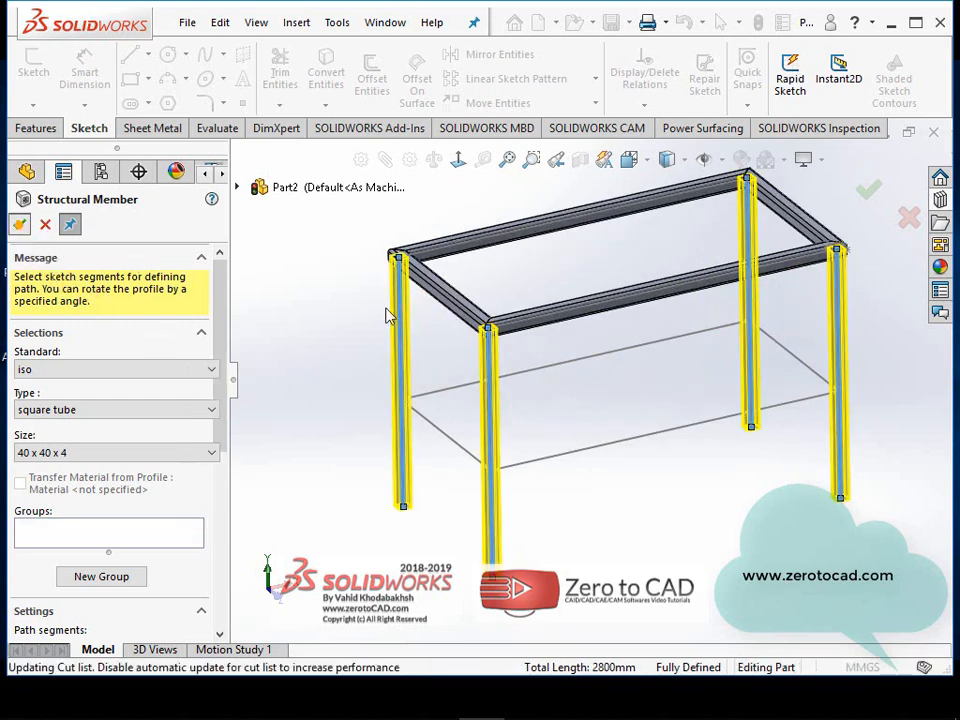
Add 40 x 40 x 4 square tube members along the two long lower lines and select the two short lower lines.
click(653, 438)
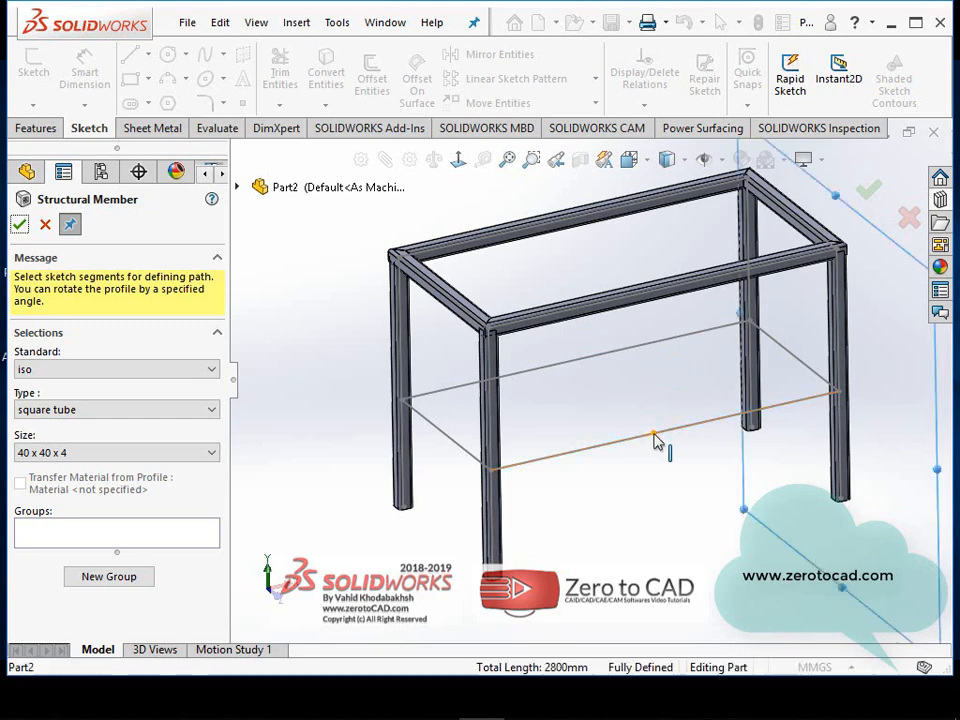
click(526, 374)
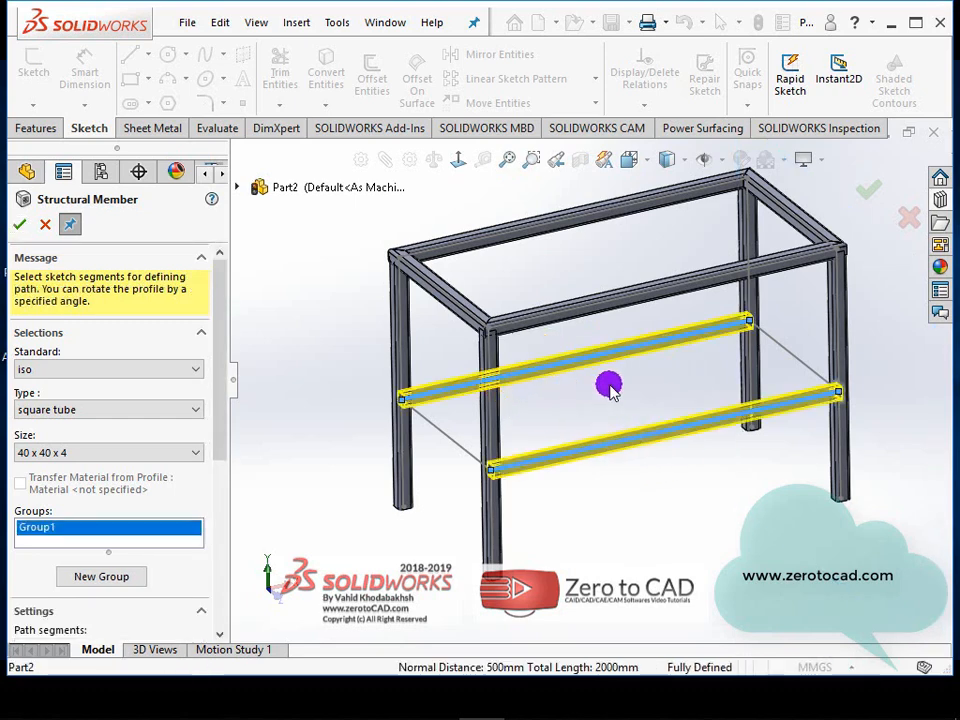
scroll(609, 387, down, 2)
click(18, 225)
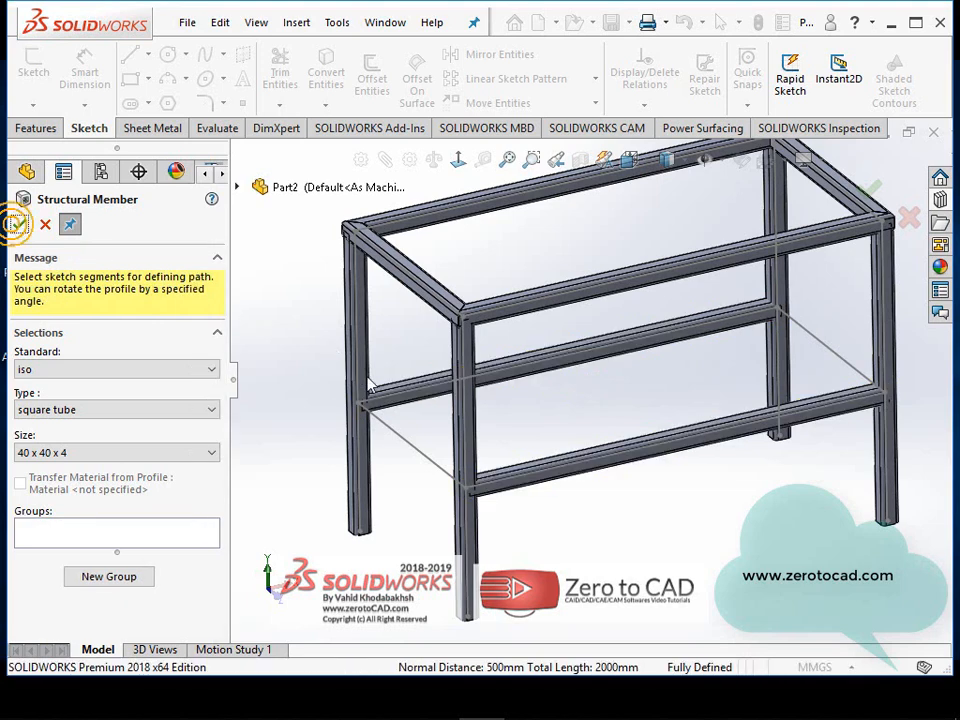
click(417, 446)
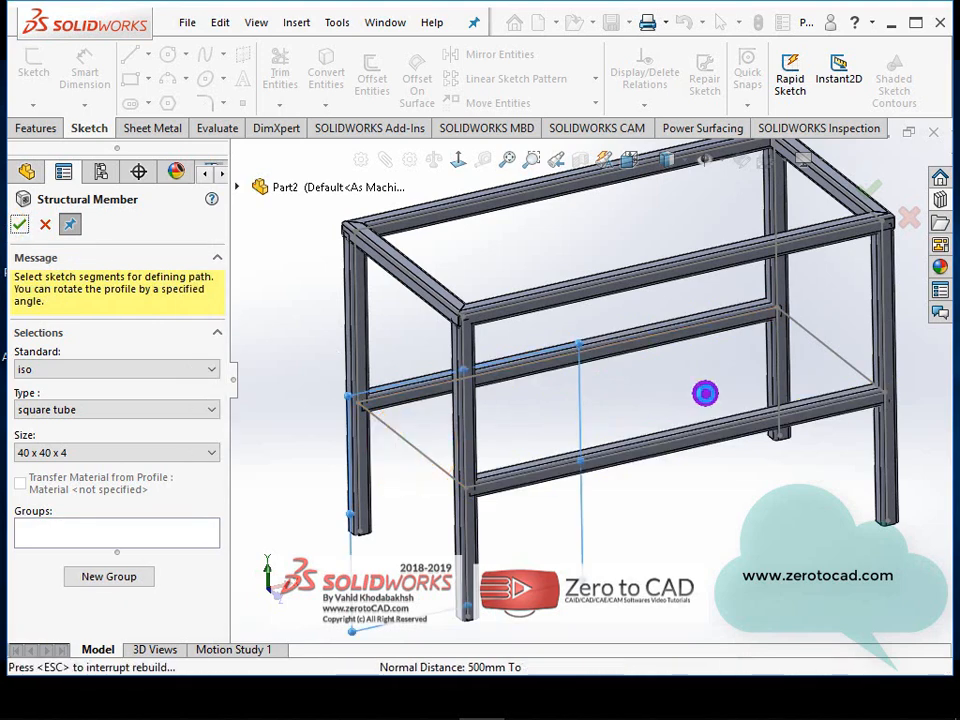
click(826, 356)
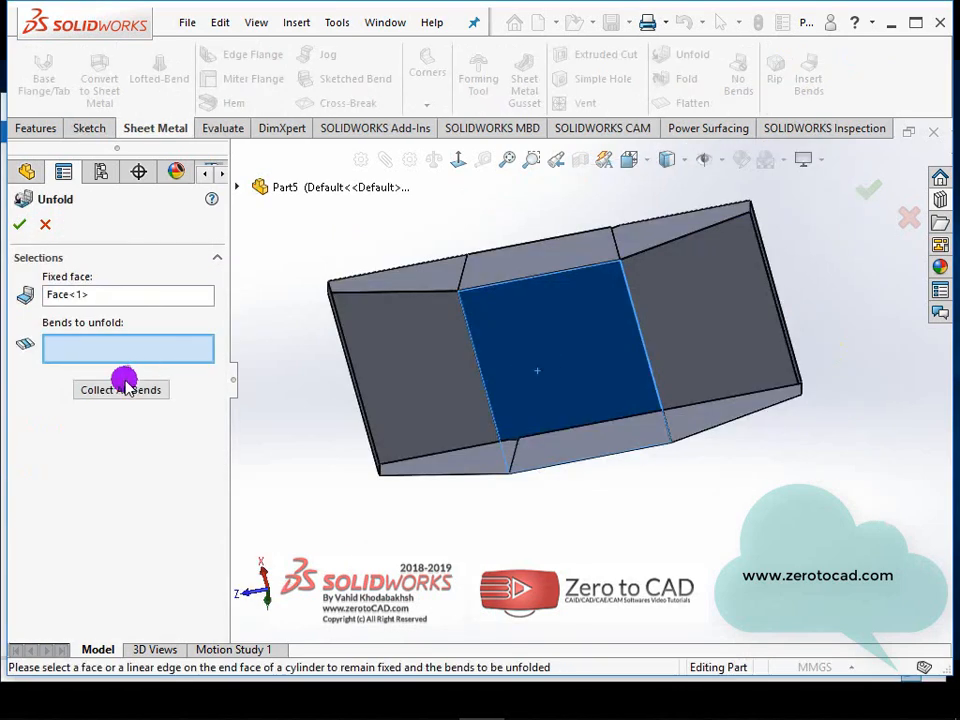
Unfold all bends of the sheet metal part with the central panel as the fixed face.
click(124, 386)
click(19, 226)
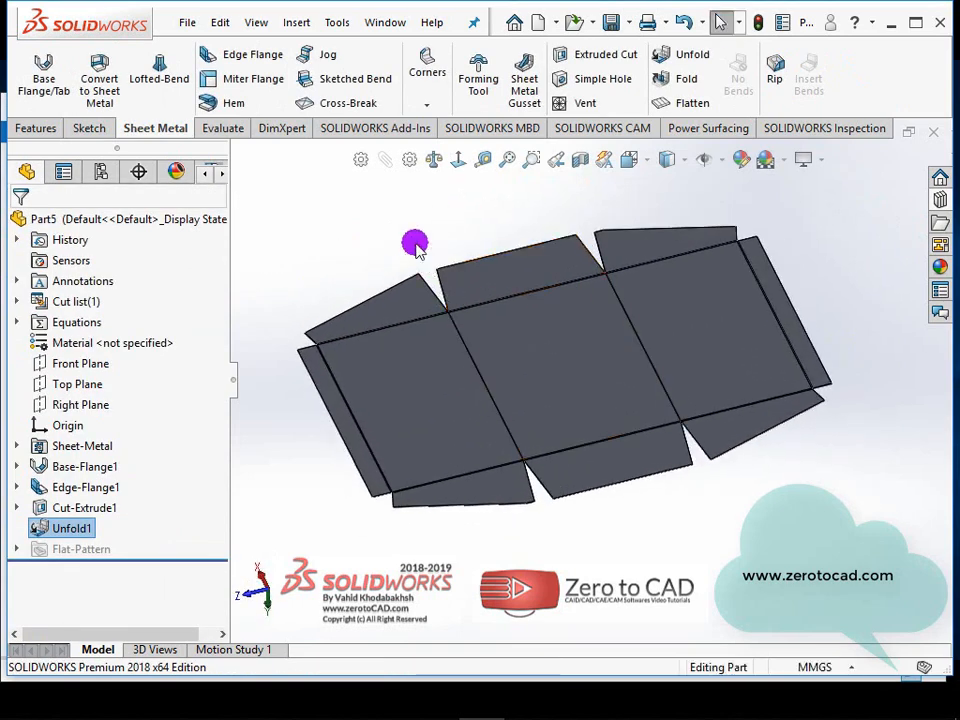
middle_drag(415, 246, 490, 297)
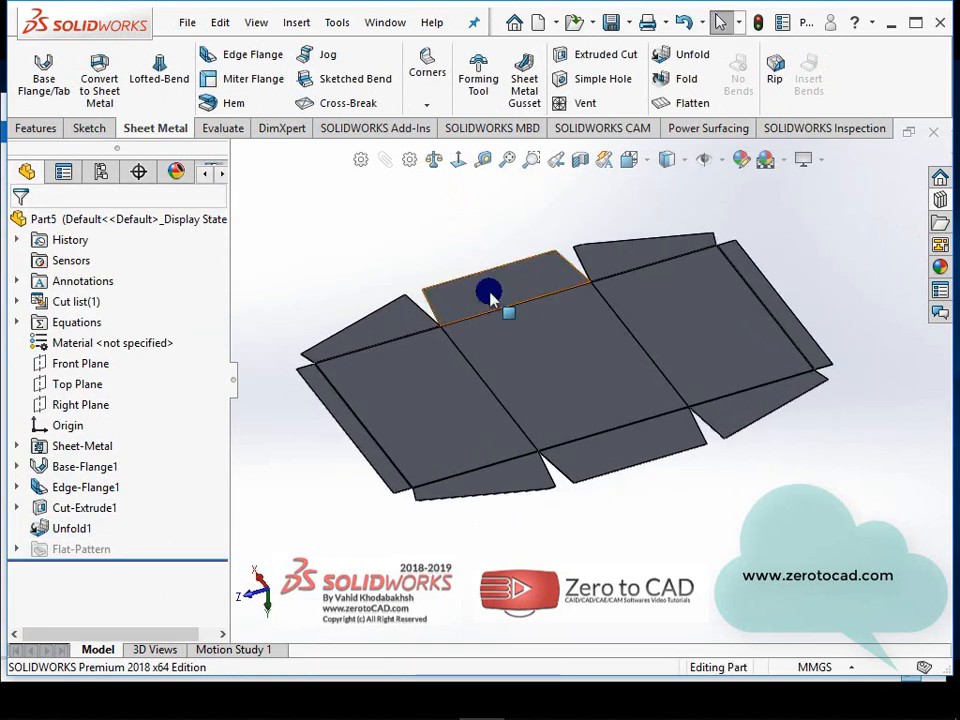
Start a new sketch on the face of the unfolded edge flange flap.
scroll(541, 478, down, 5)
click(527, 446)
click(609, 392)
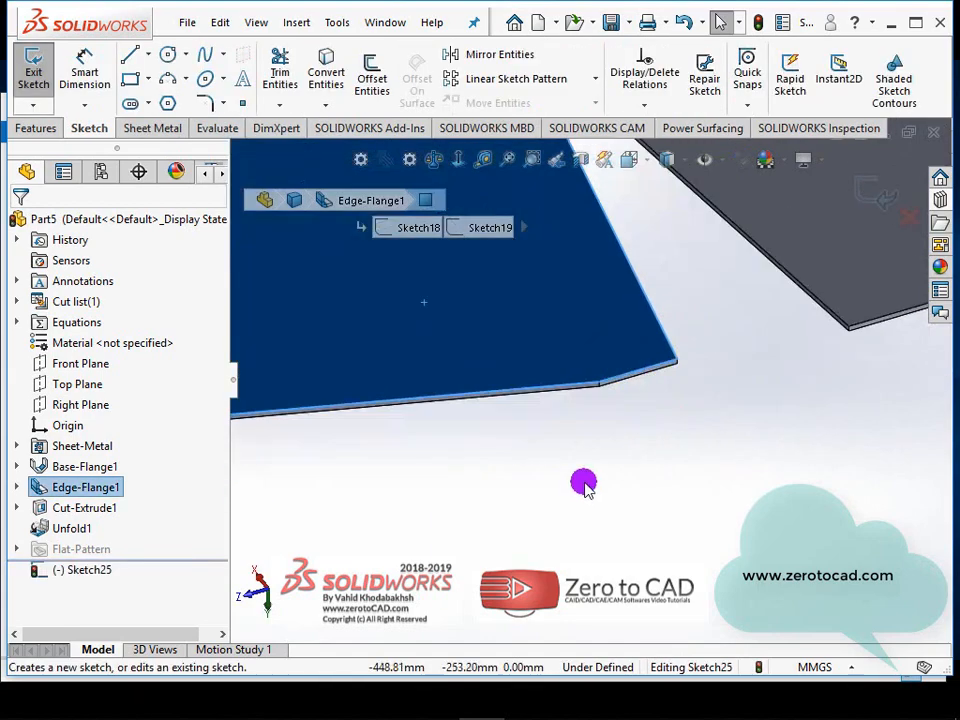
middle_drag(584, 484, 630, 360)
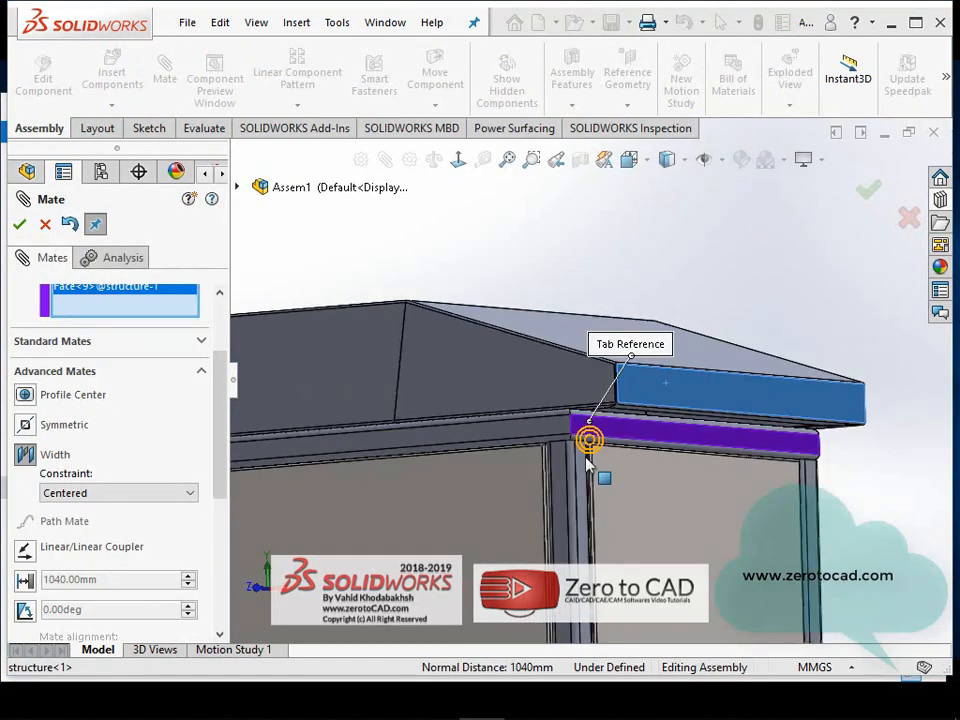
Select the structure's opposite top tube face as second tab reference and apply a Centered Width mate between head sheet and structure.
scroll(589, 439, up, 3)
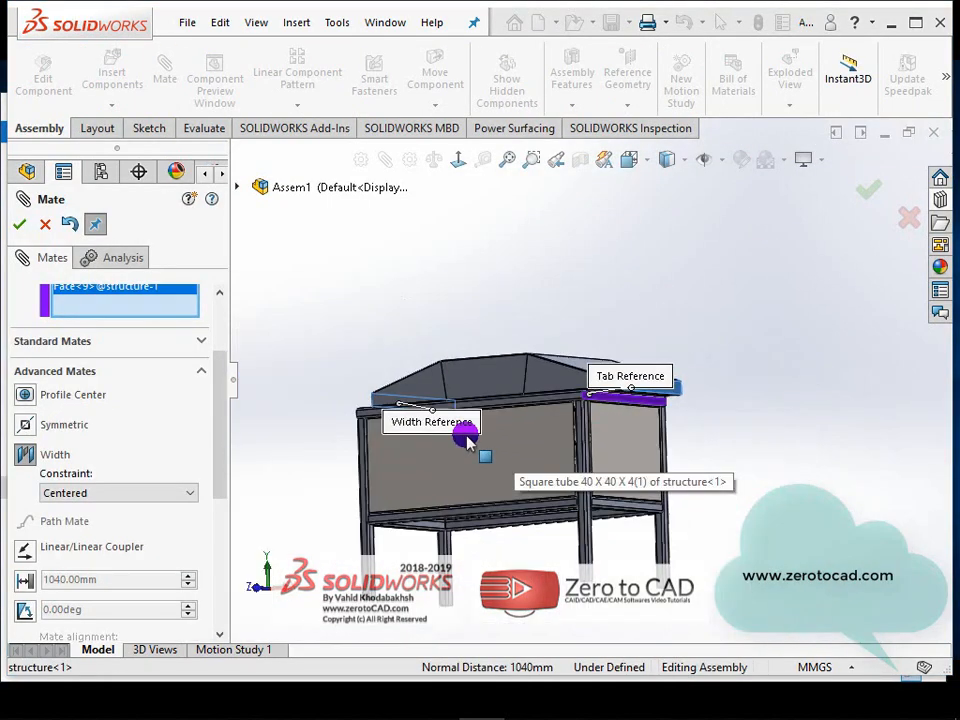
scroll(470, 443, down, 10)
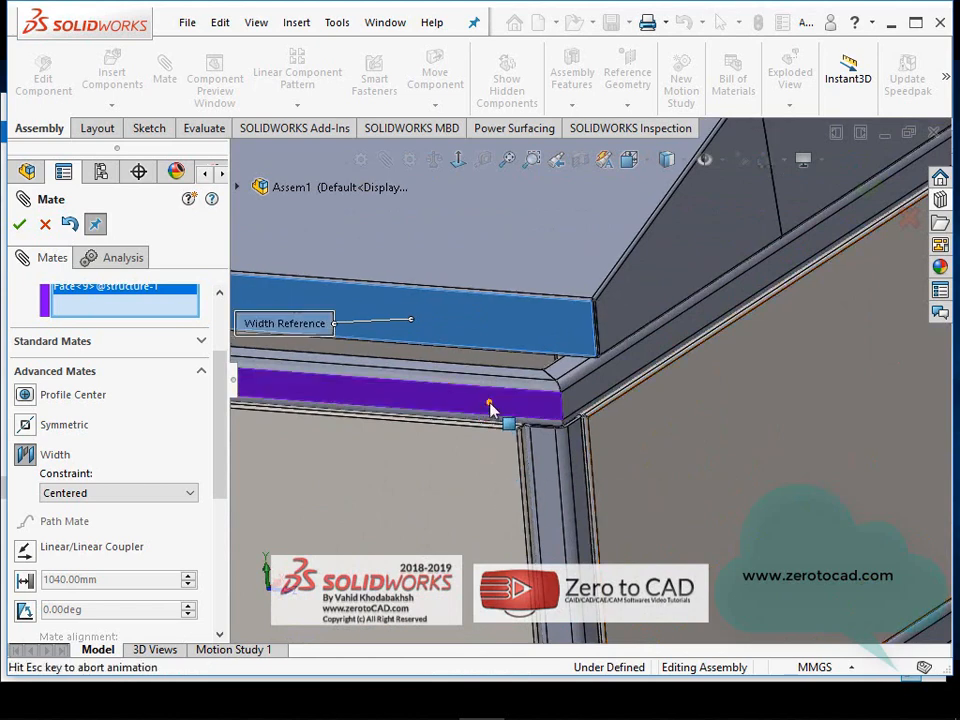
click(506, 397)
click(20, 225)
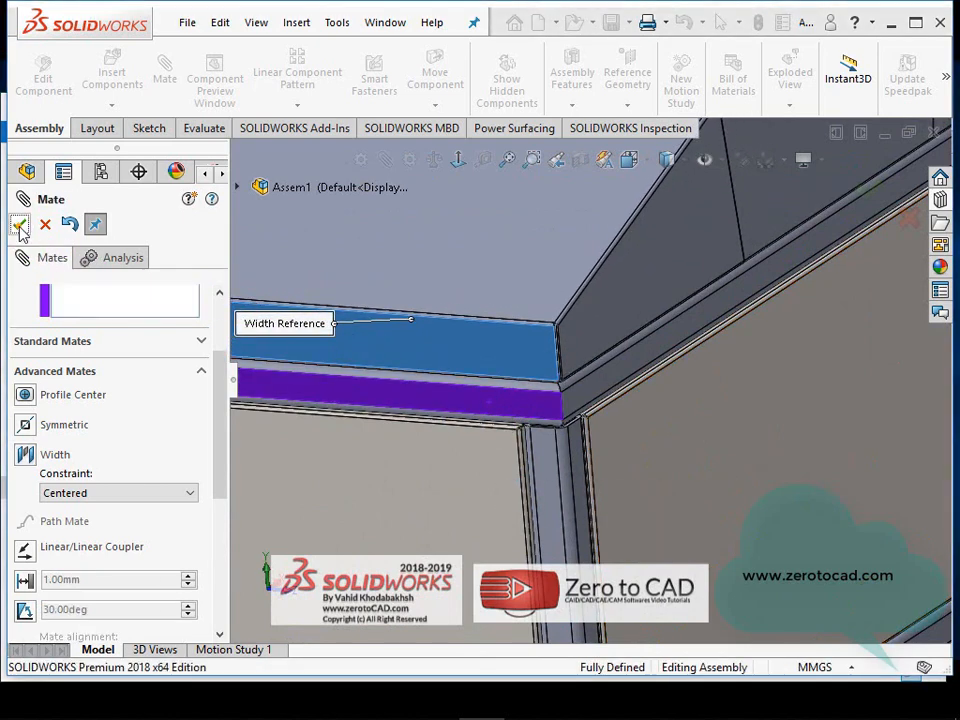
scroll(278, 322, up, 2)
click(20, 228)
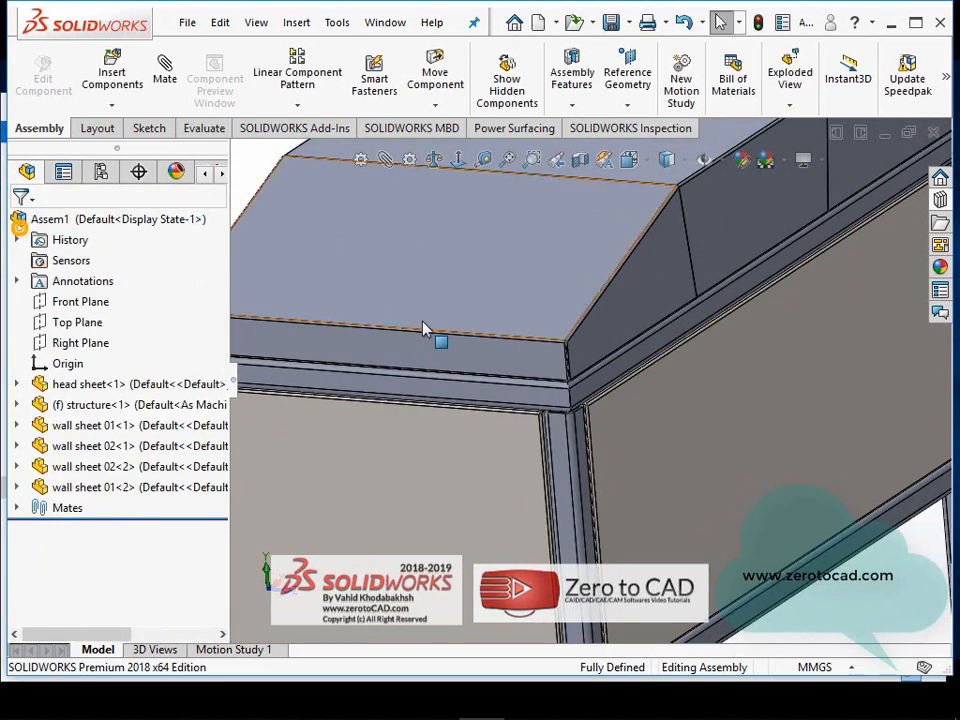
scroll(437, 338, up, 5)
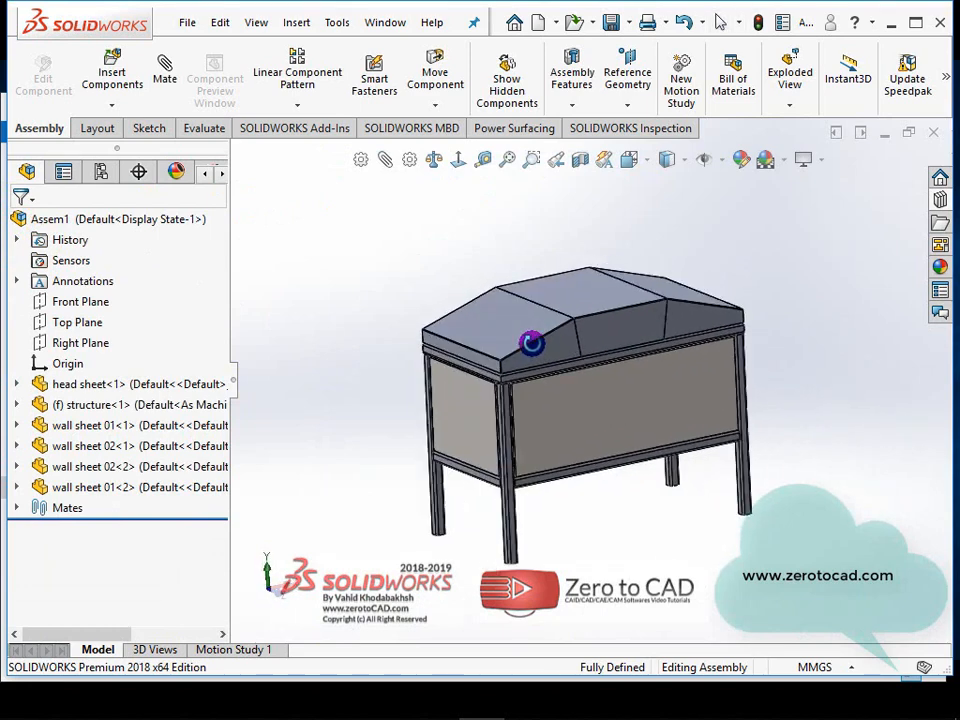